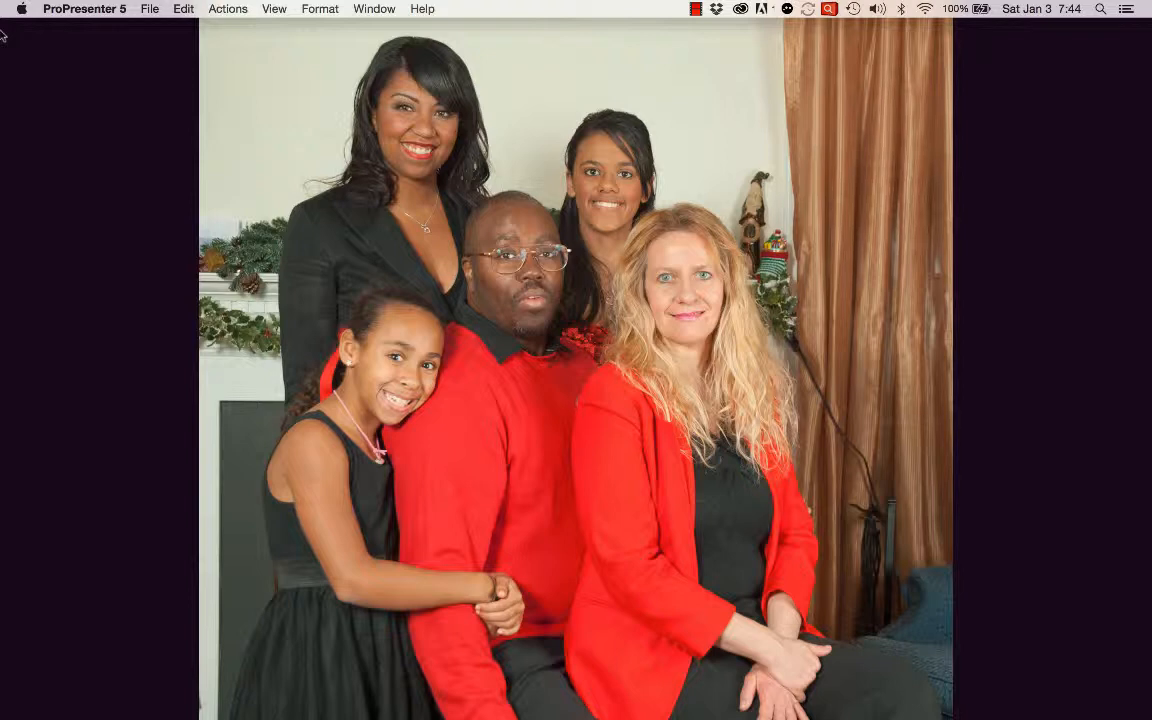
Review the Desktop & Screen Saver and Displays settings in System Preferences, and quit System Preferences.
left_click(21, 9)
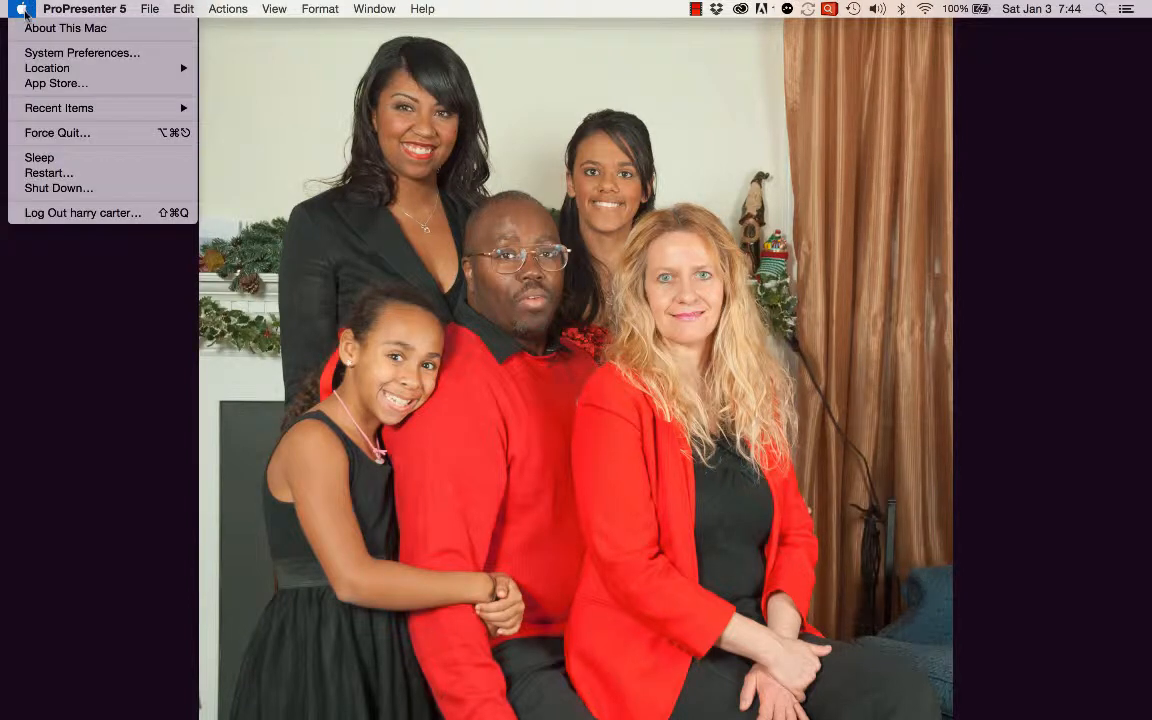
left_click(55, 53)
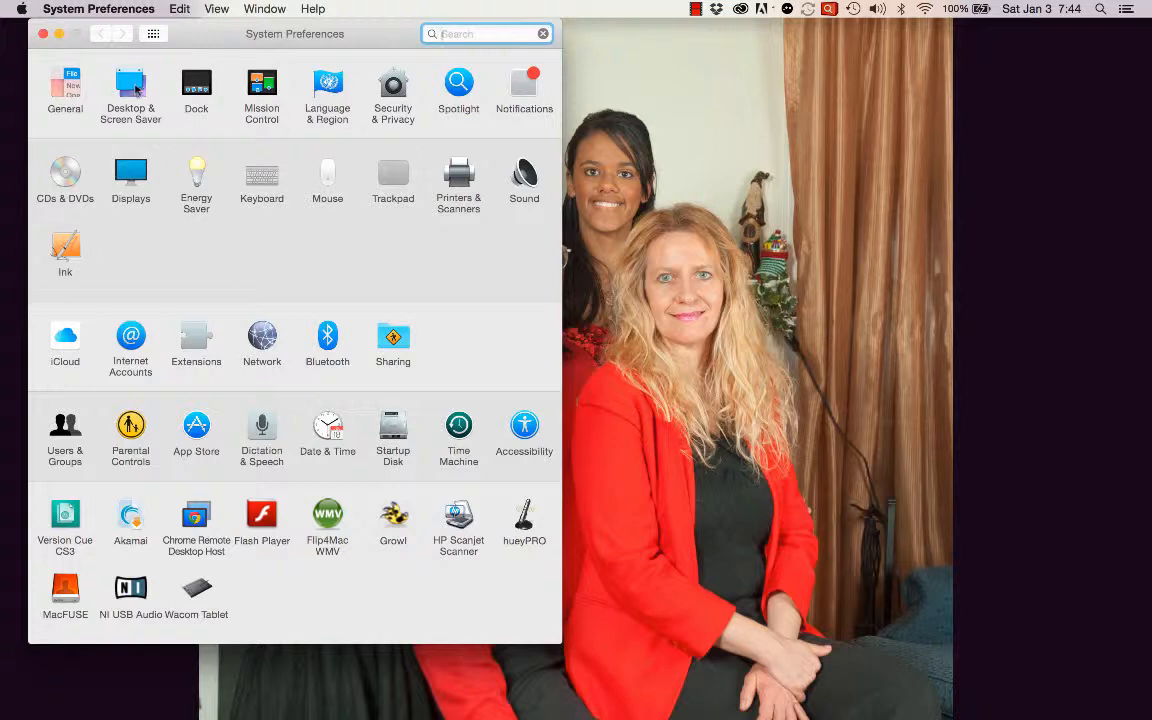
left_click(134, 87)
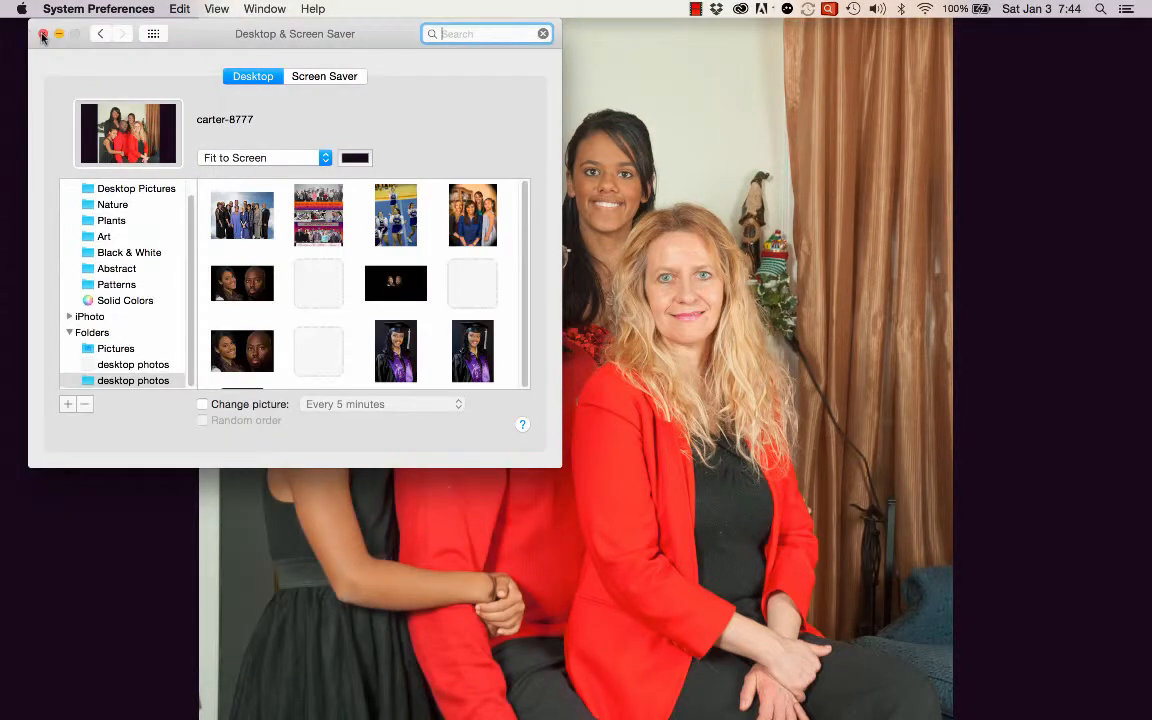
left_click(100, 34)
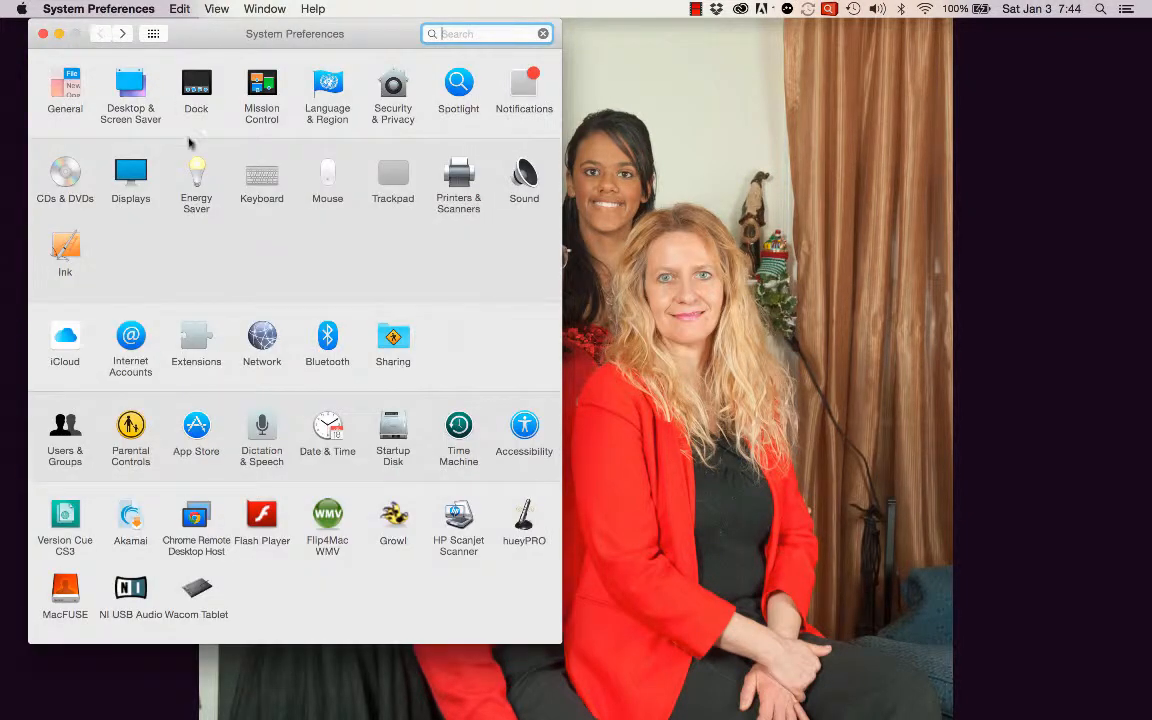
left_click(120, 166)
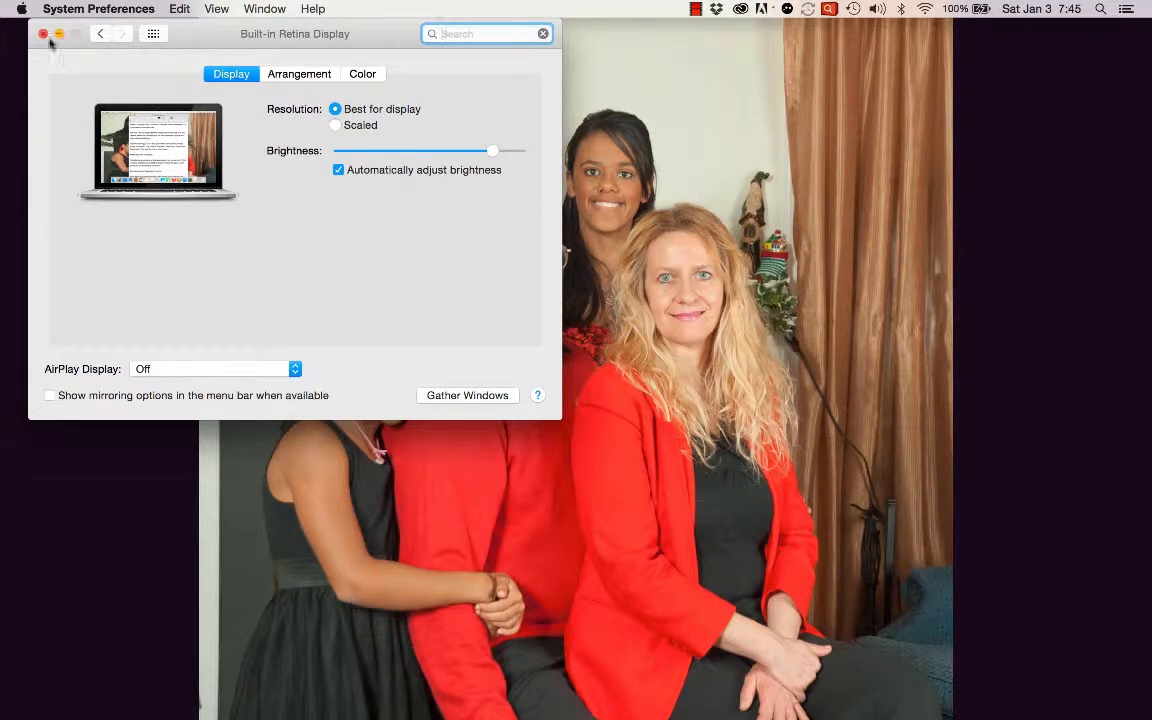
left_click(67, 8)
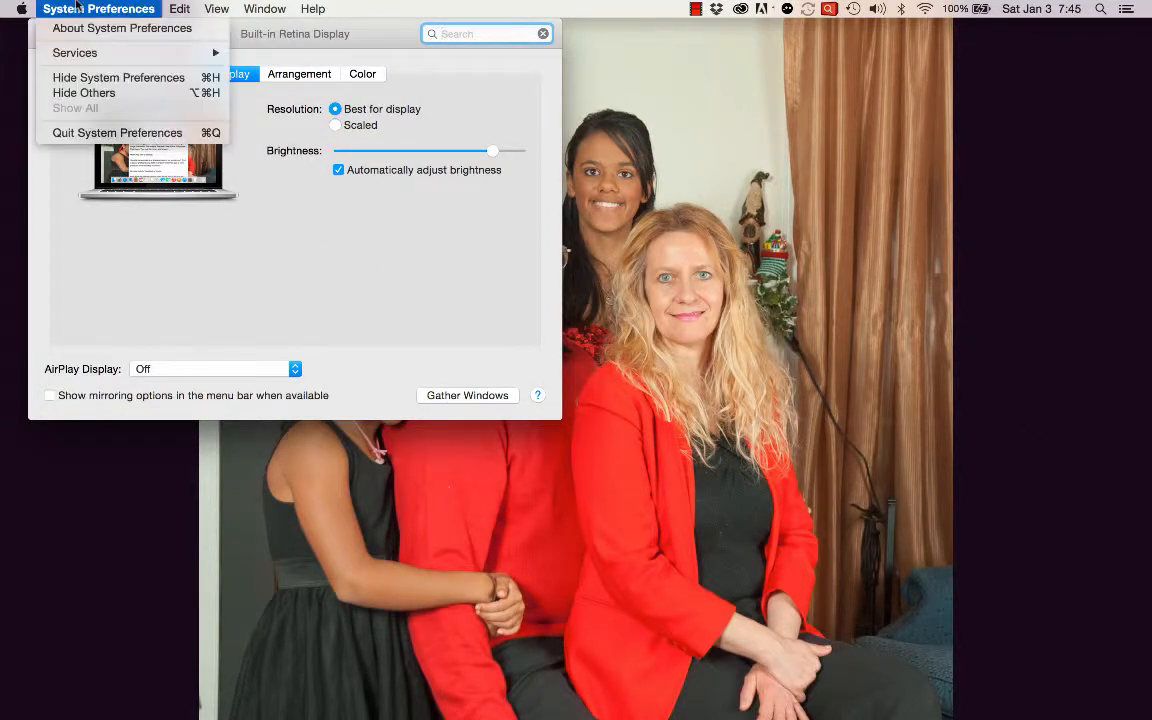
left_click(90, 133)
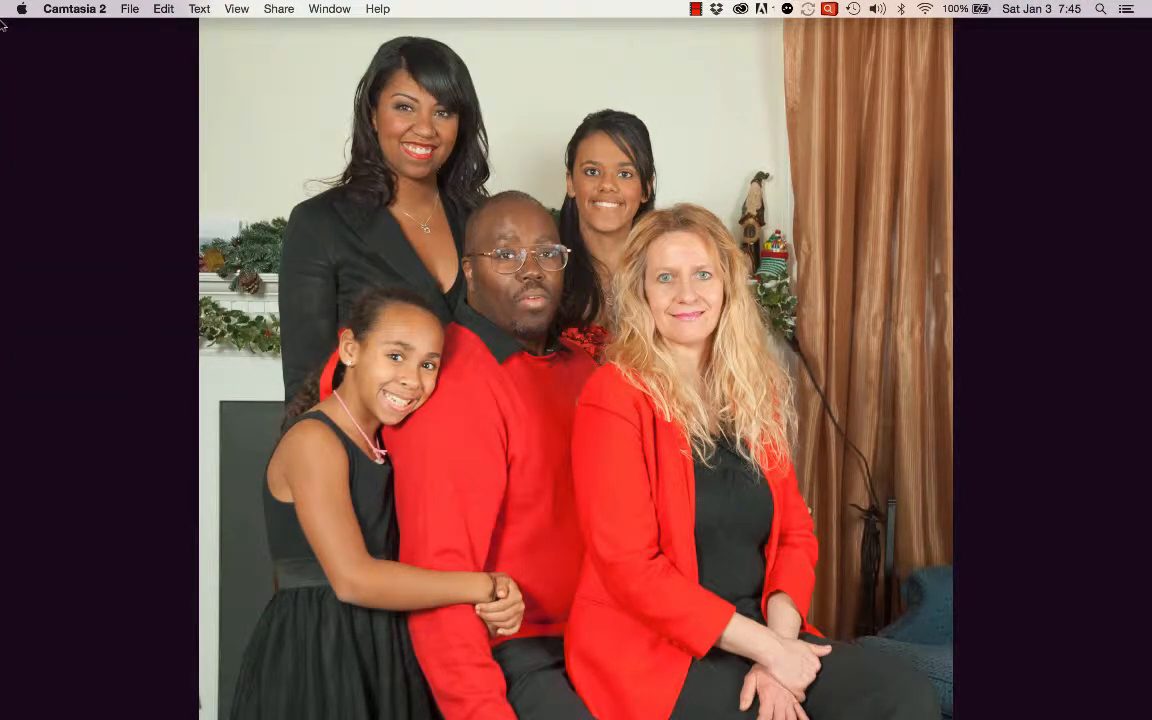
Switch to ProPresenter 5 and bring its minimized main window back onto the screen.
key("super+Tab")
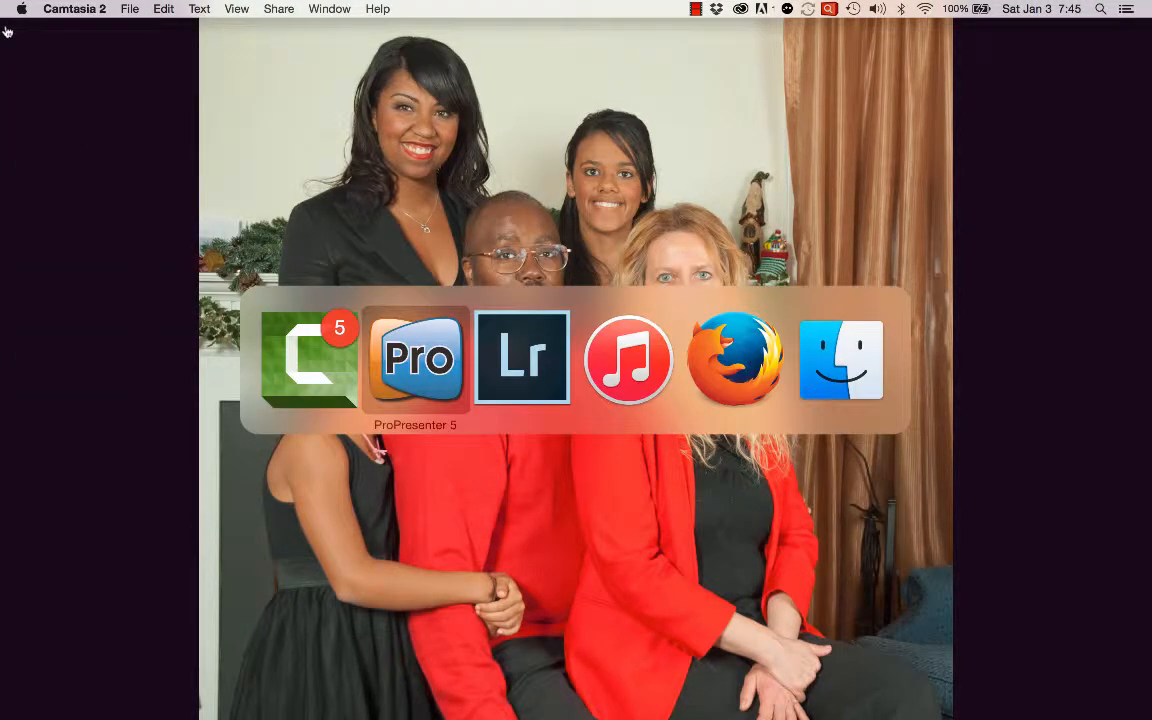
key("super+Tab")
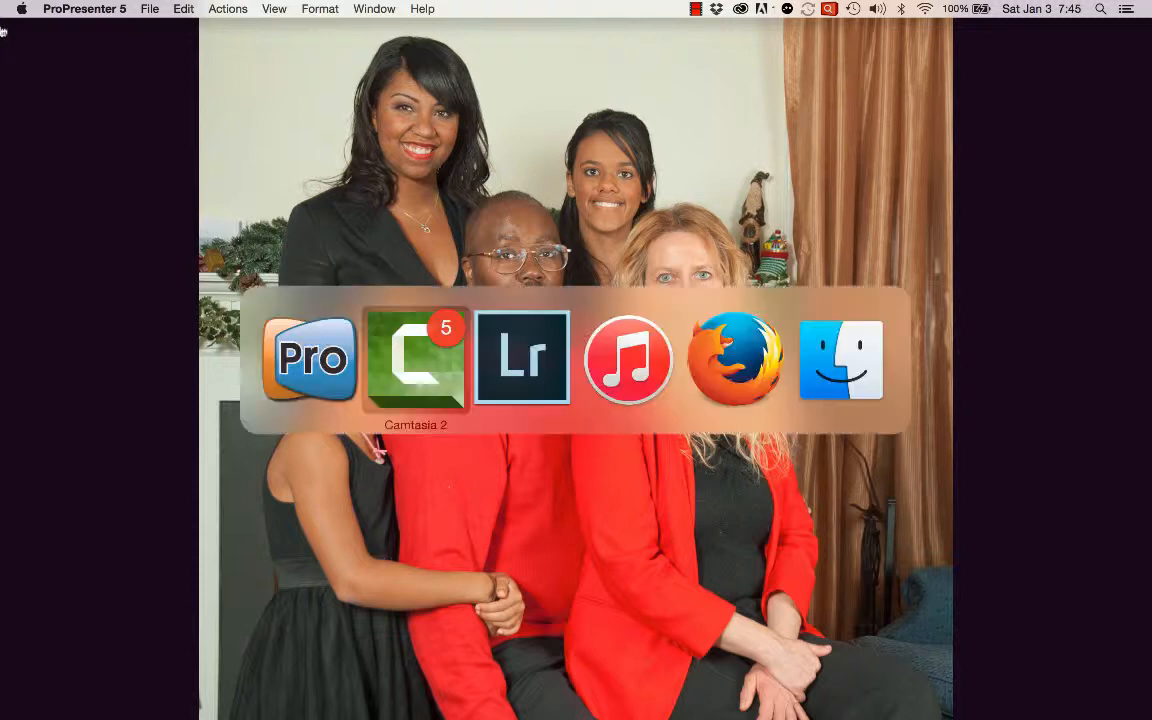
key("super+Tab")
key("super+Tab")
key("super+Tab")
key("super+Tab")
key("super+Tab")
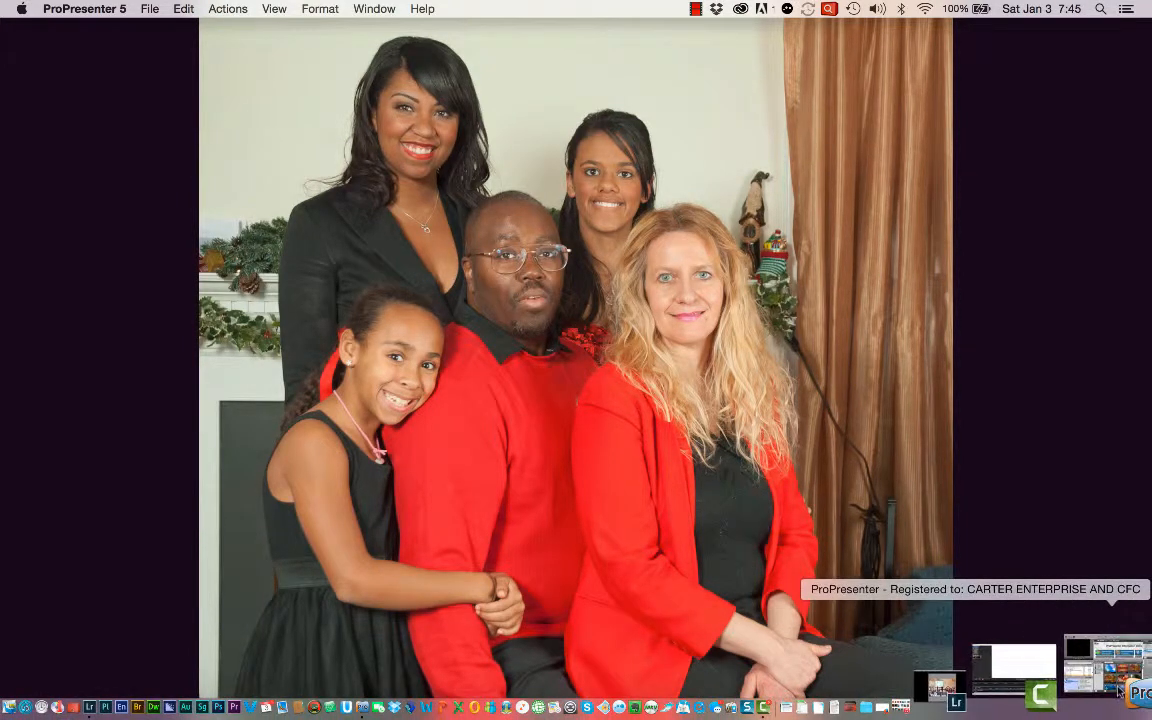
left_click(1120, 690)
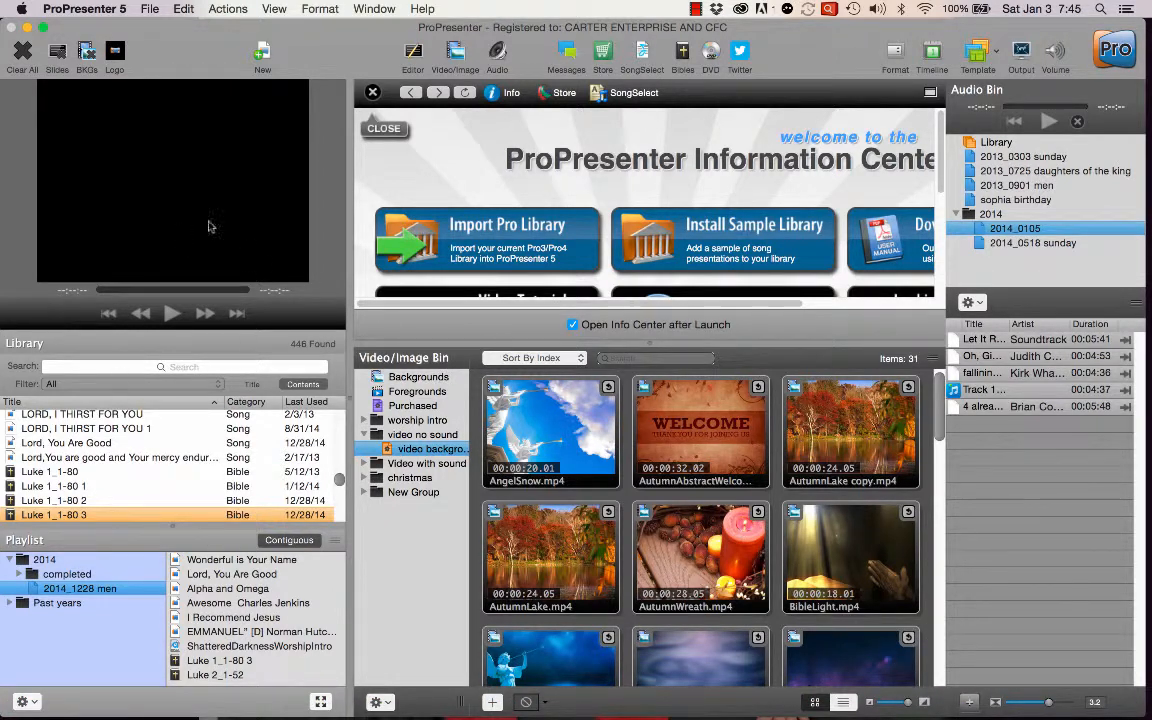
Play the AngelSnow.mp4 background video and turn on the presentation output.
left_click(566, 435)
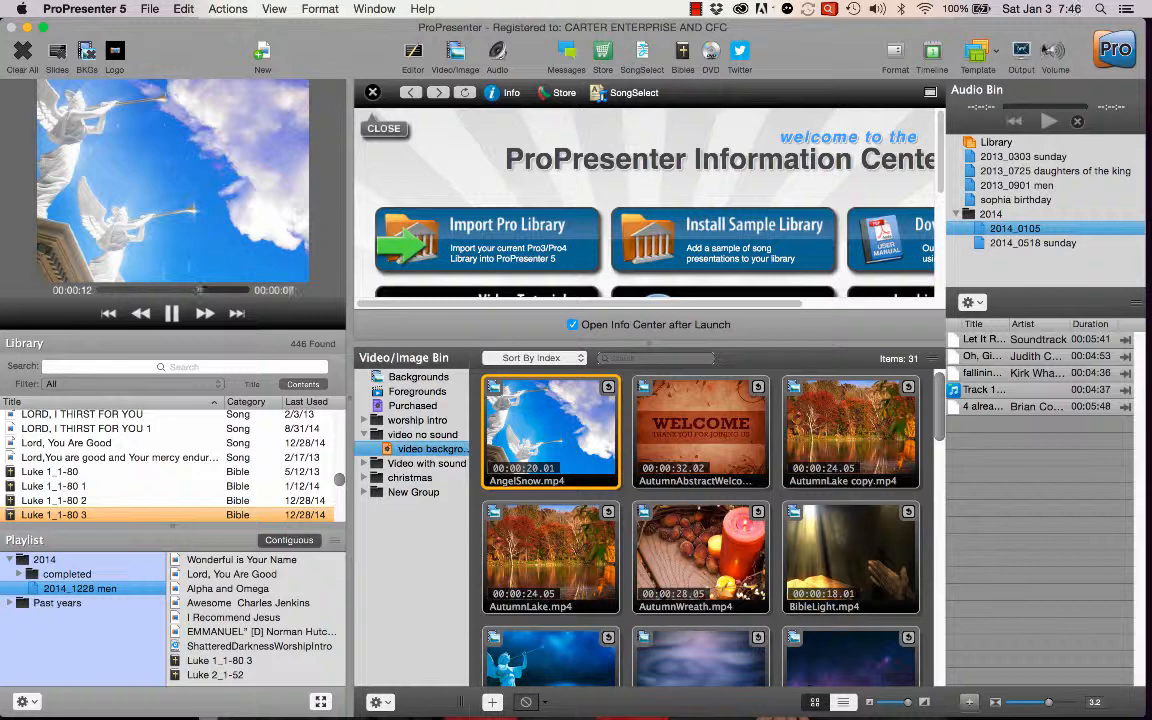
left_click(1022, 52)
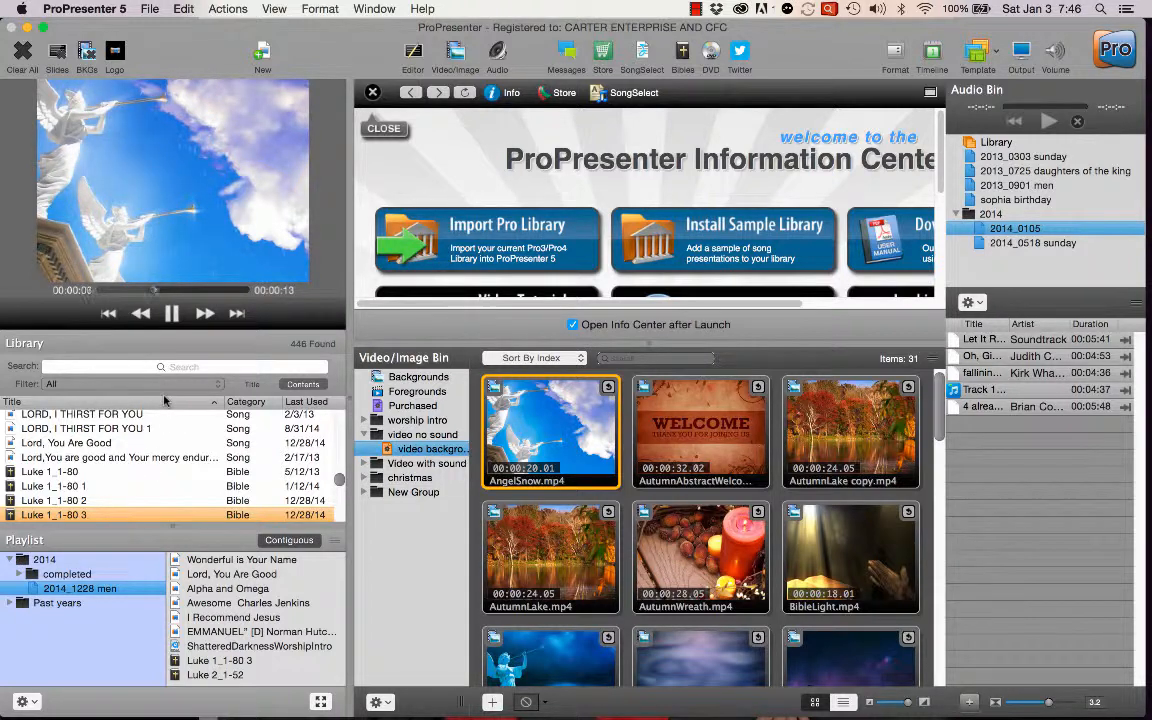
Select the song HE ROSE in the library and close the Information Center to display its slides.
left_click(105, 429)
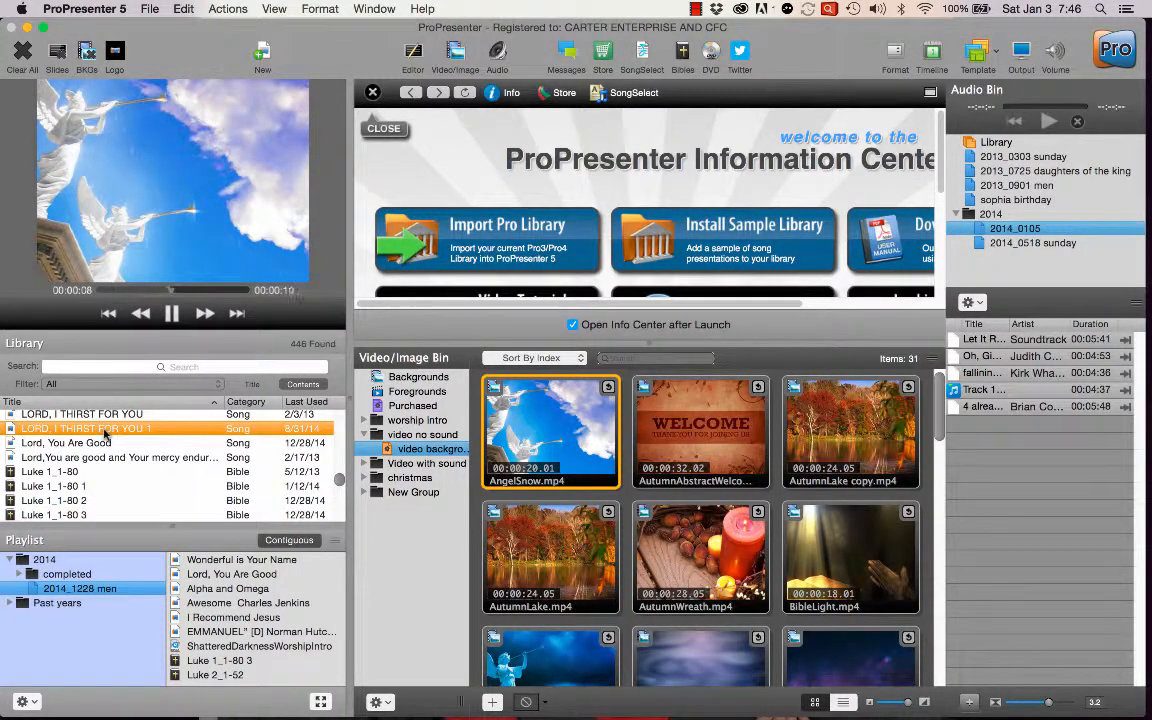
scroll(112, 428, "up", 10)
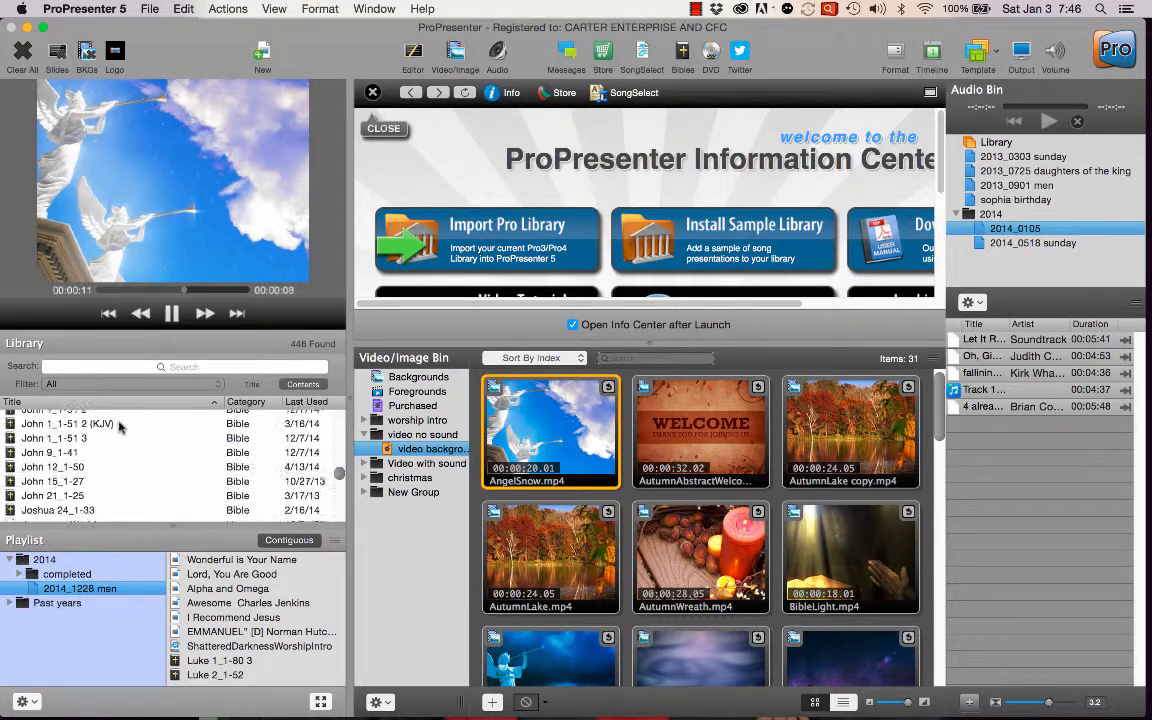
scroll(119, 427, "up", 12)
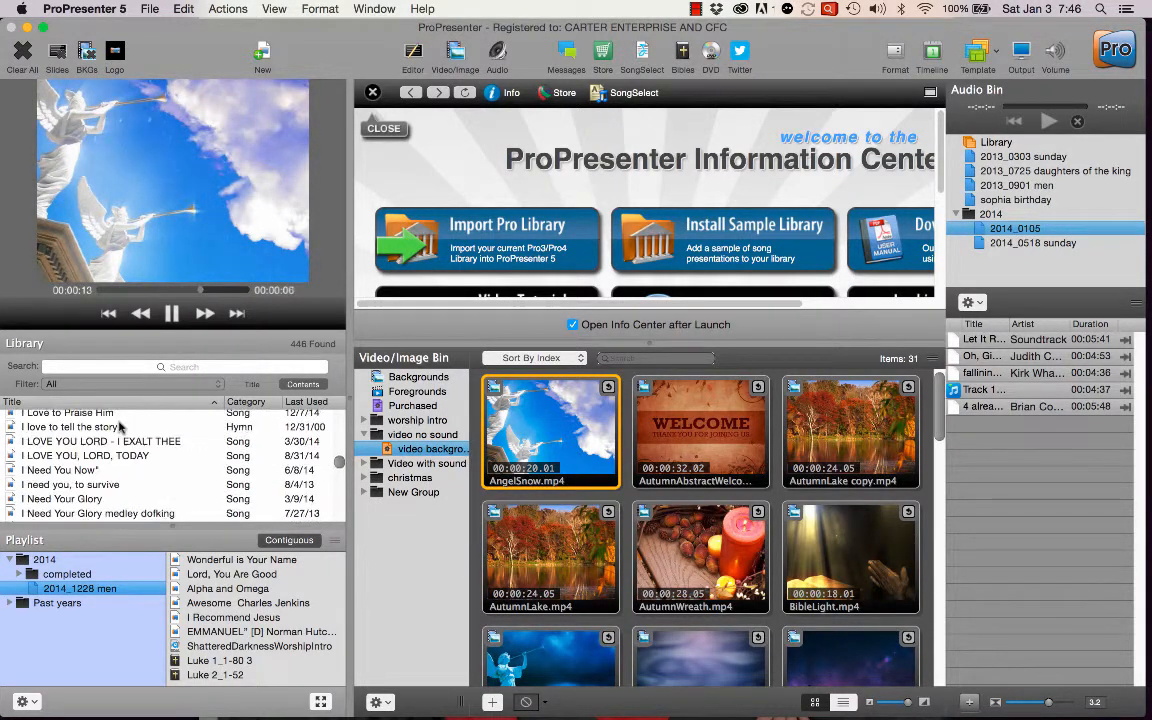
scroll(119, 427, "up", 12)
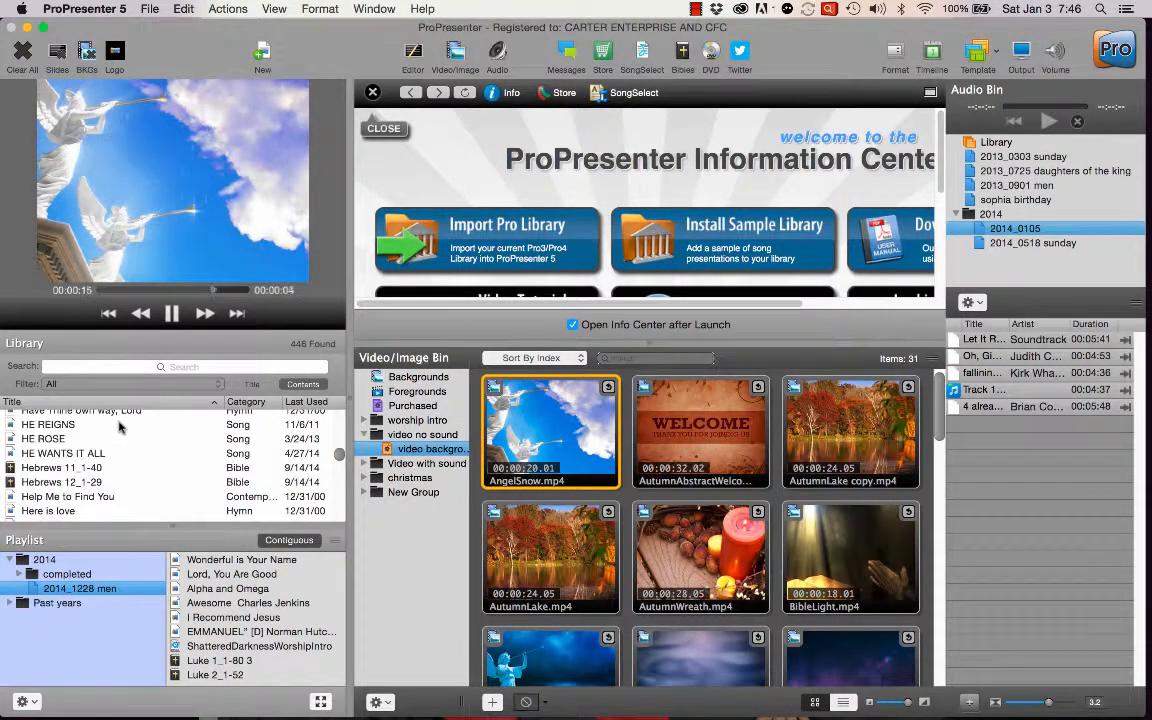
left_click(74, 440)
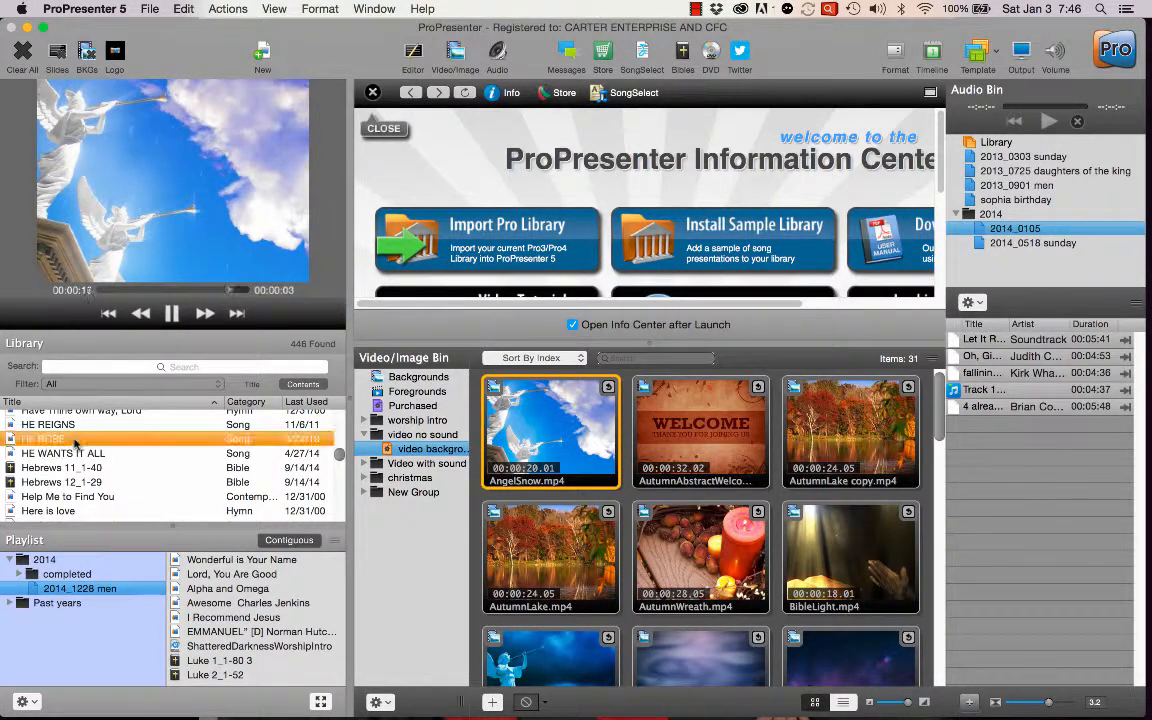
right_click(199, 441)
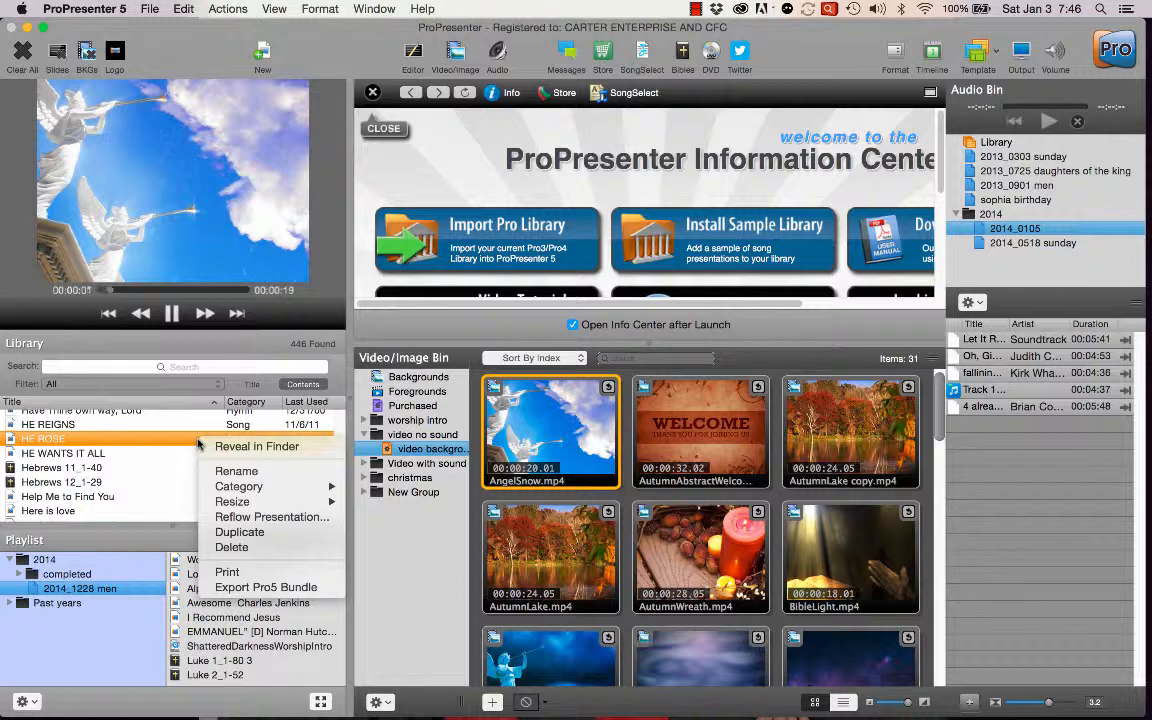
left_click(199, 442)
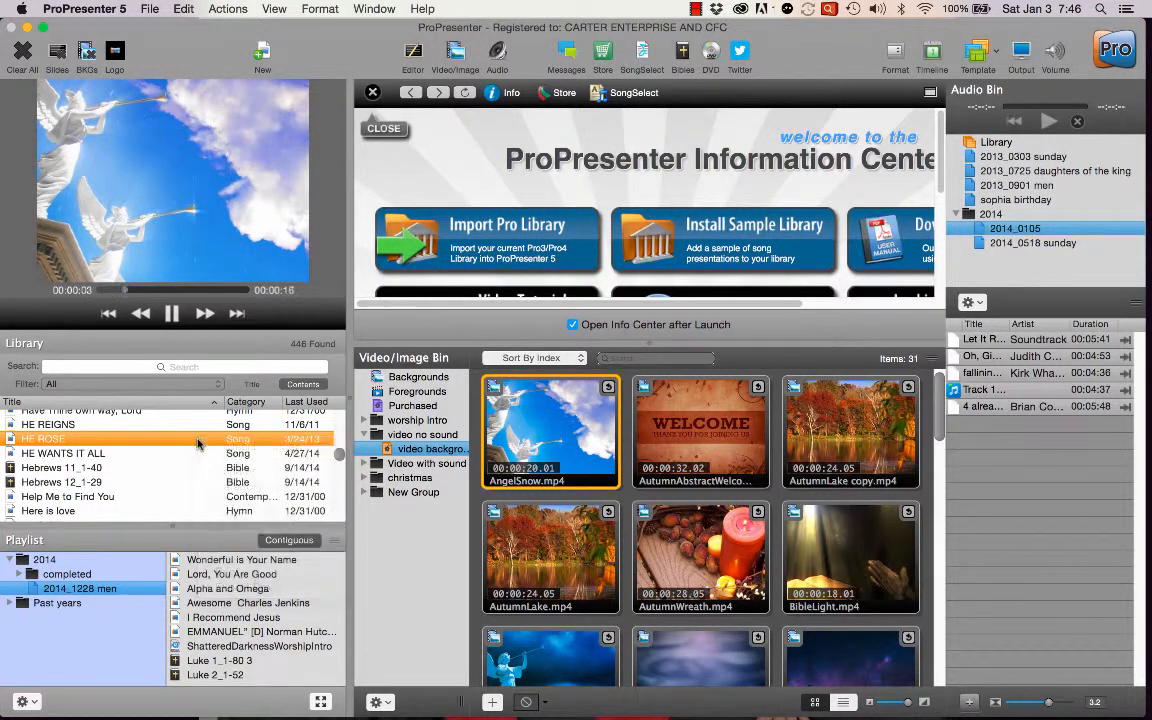
left_click(371, 92)
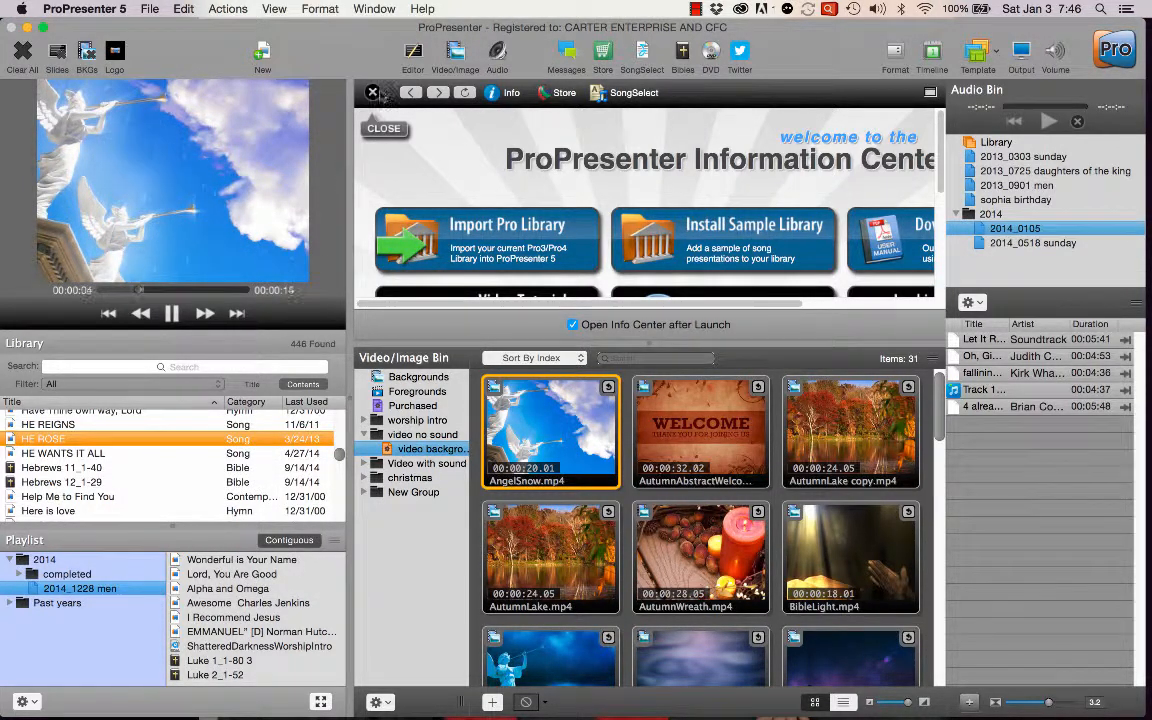
Show slide 1 and then slide 2 of HE ROSE live over the playing background.
left_click(20, 440)
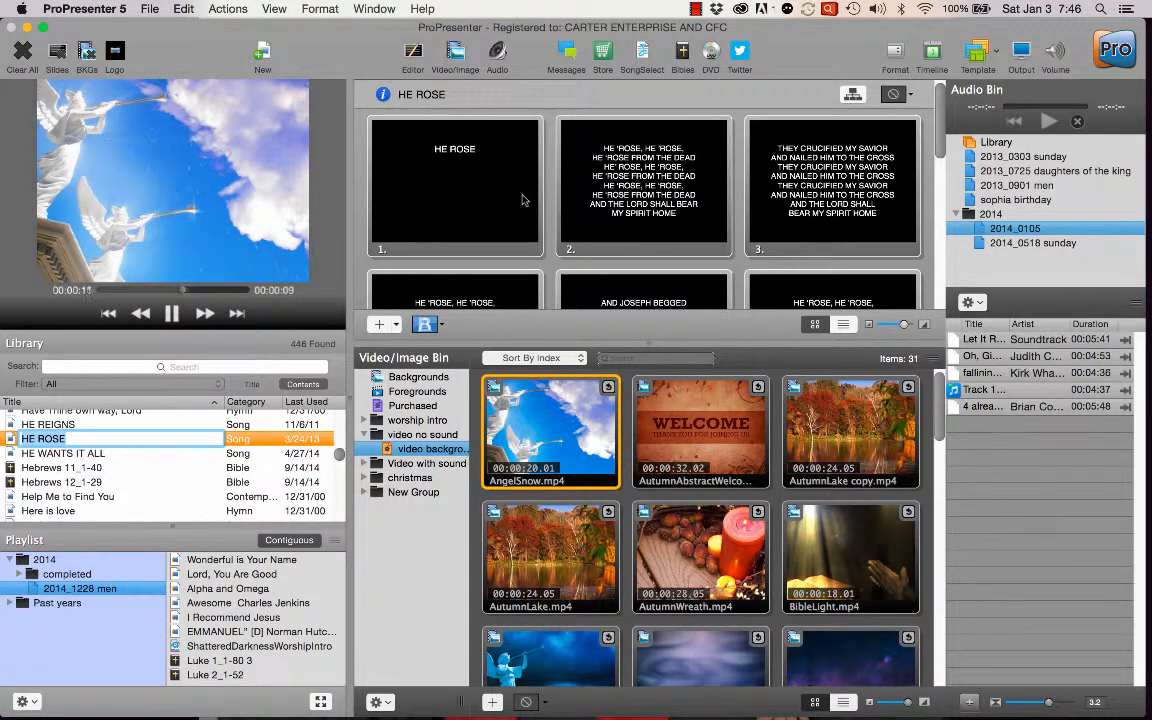
left_click(445, 155)
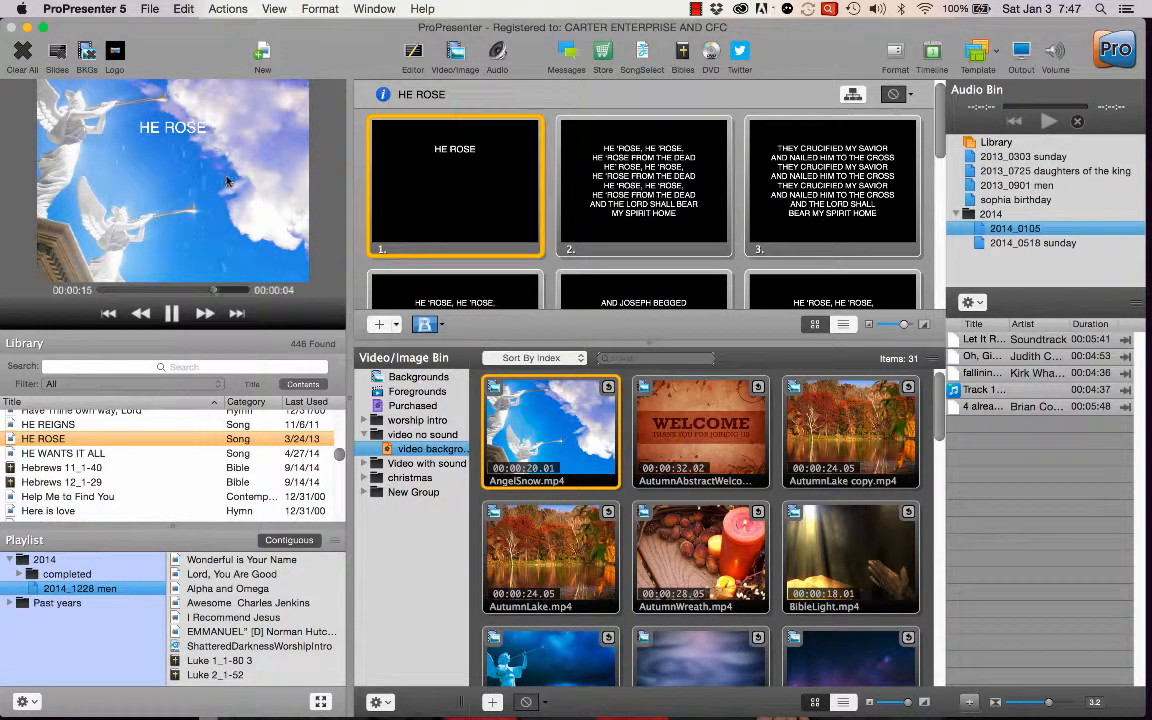
left_click(644, 150)
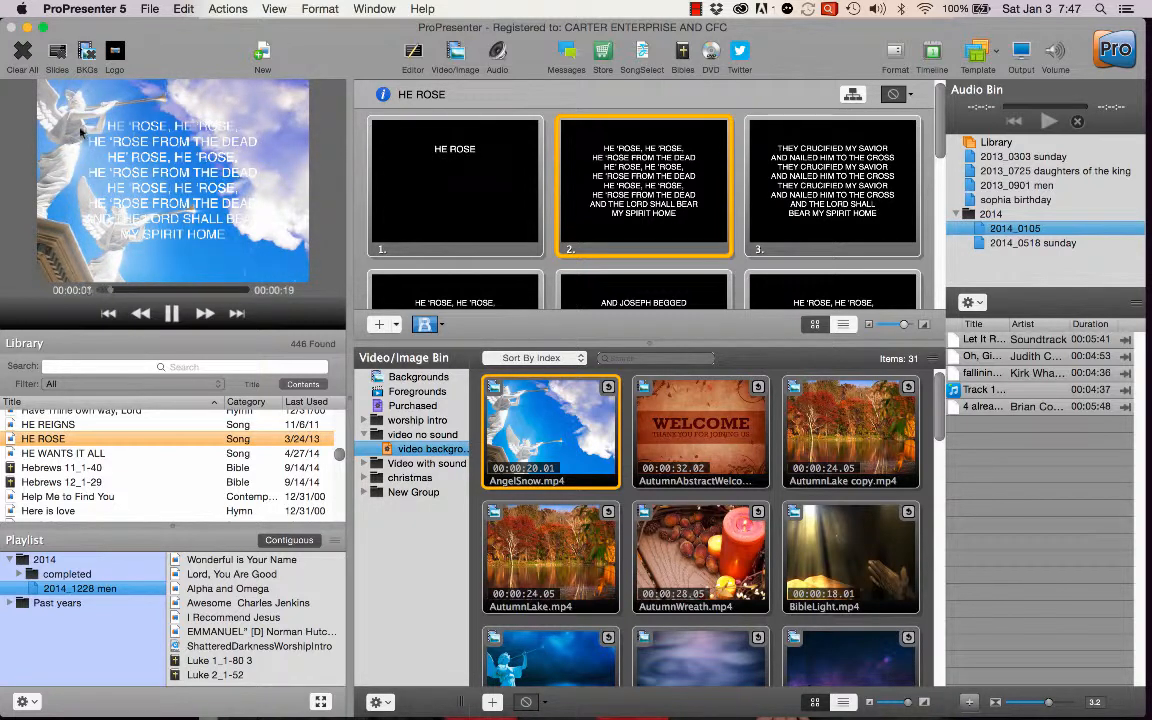
Clear the AngelSnow.mp4 background and play BlueAngel.mp4 behind the live lyrics instead.
left_click(89, 53)
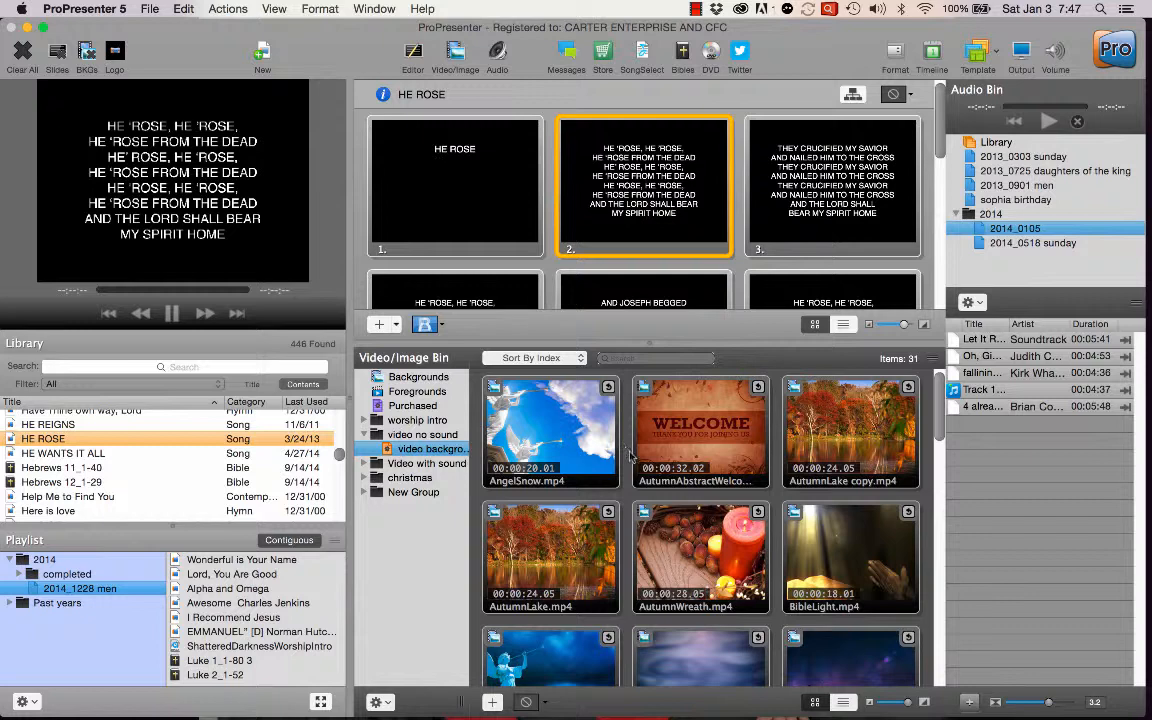
scroll(630, 455, "down", 5)
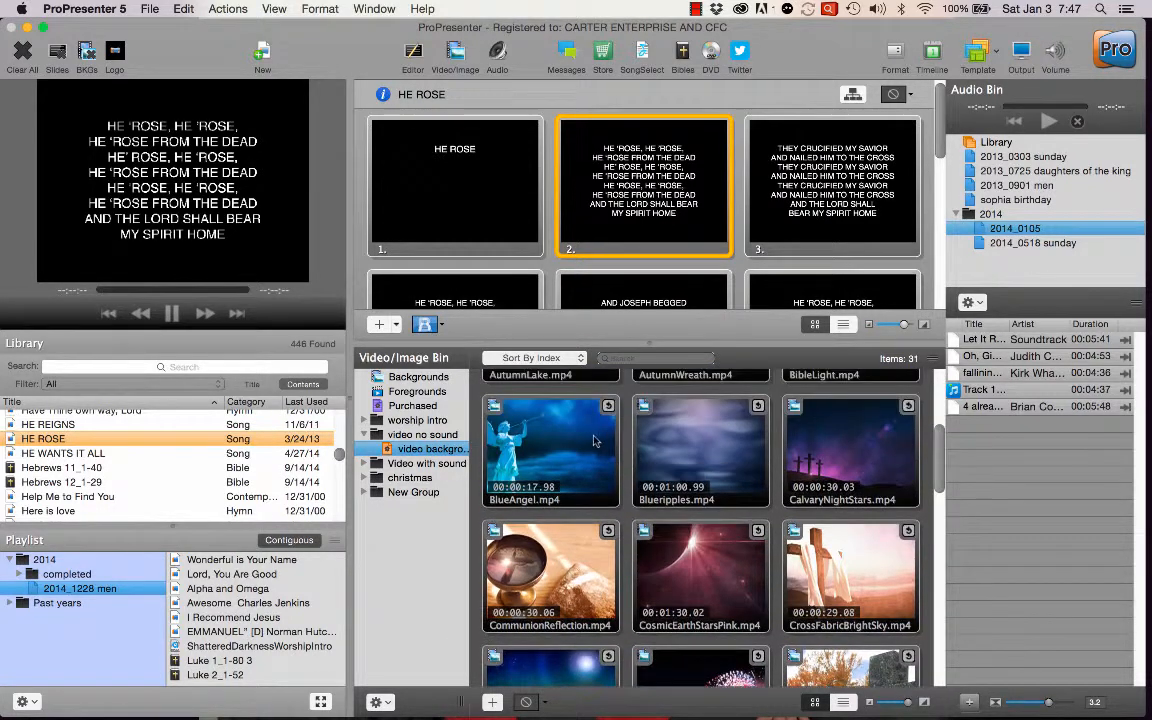
left_click(593, 441)
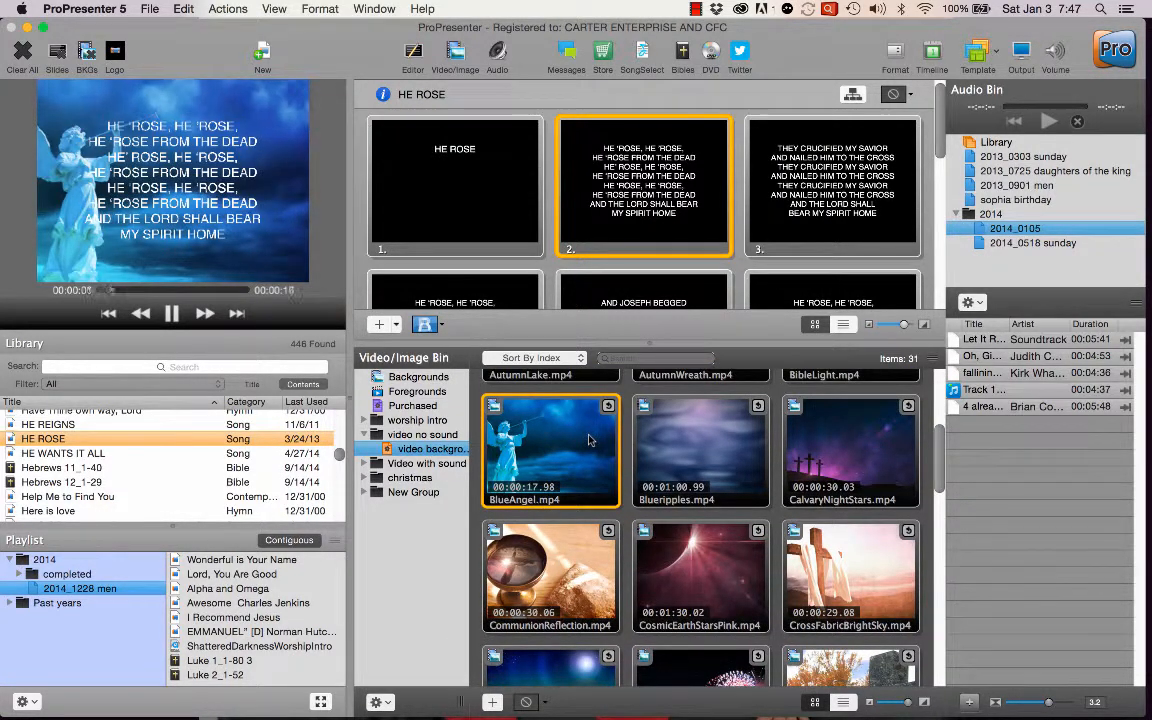
Set CalvaryNightStars.mp4 as the live background, clear the background, and play the same video again.
scroll(570, 440, "down", 2)
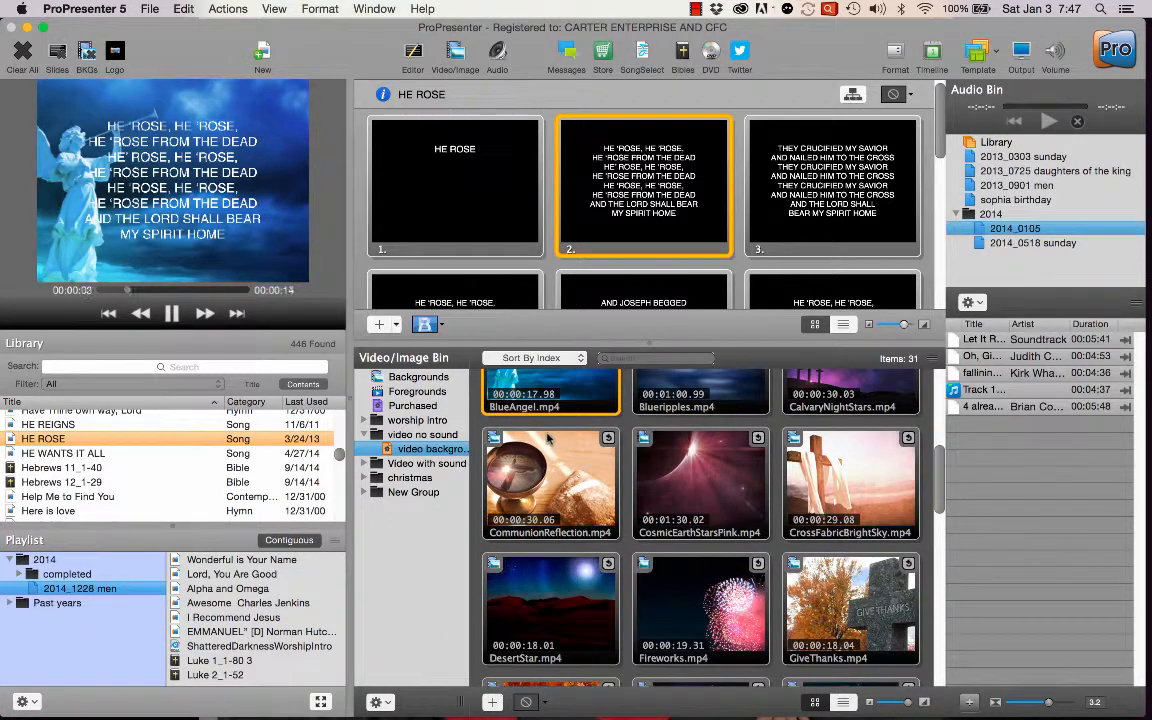
scroll(548, 438, "up", 2)
left_click(878, 402)
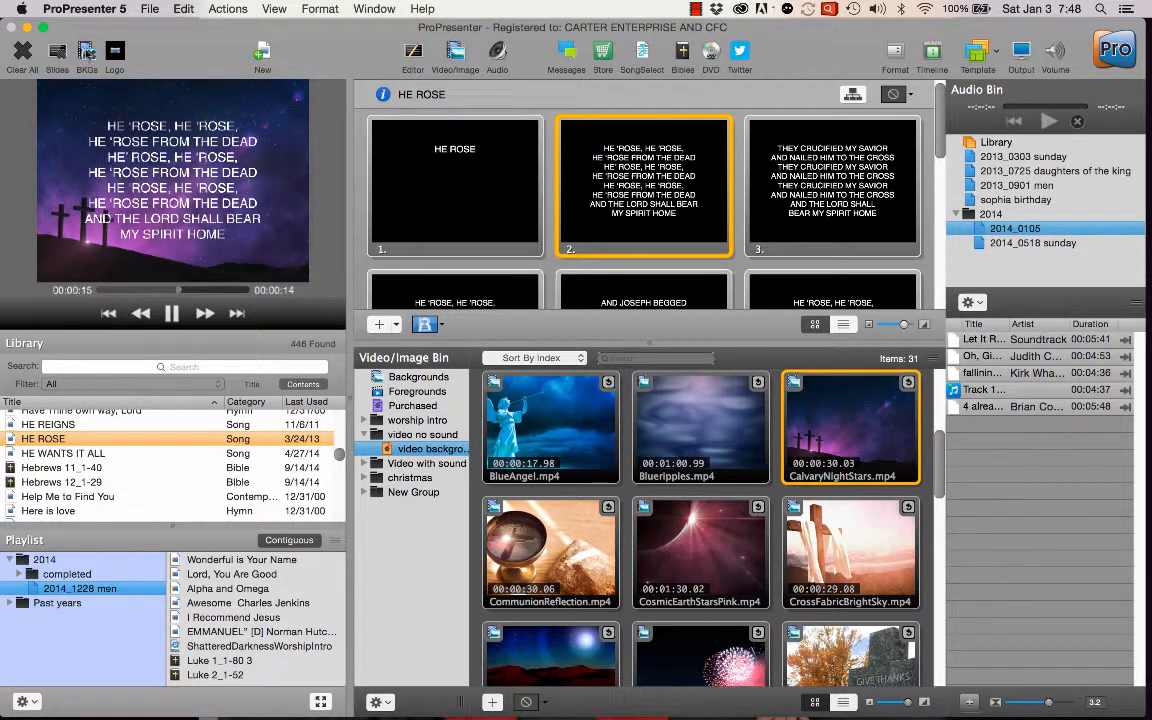
left_click(87, 52)
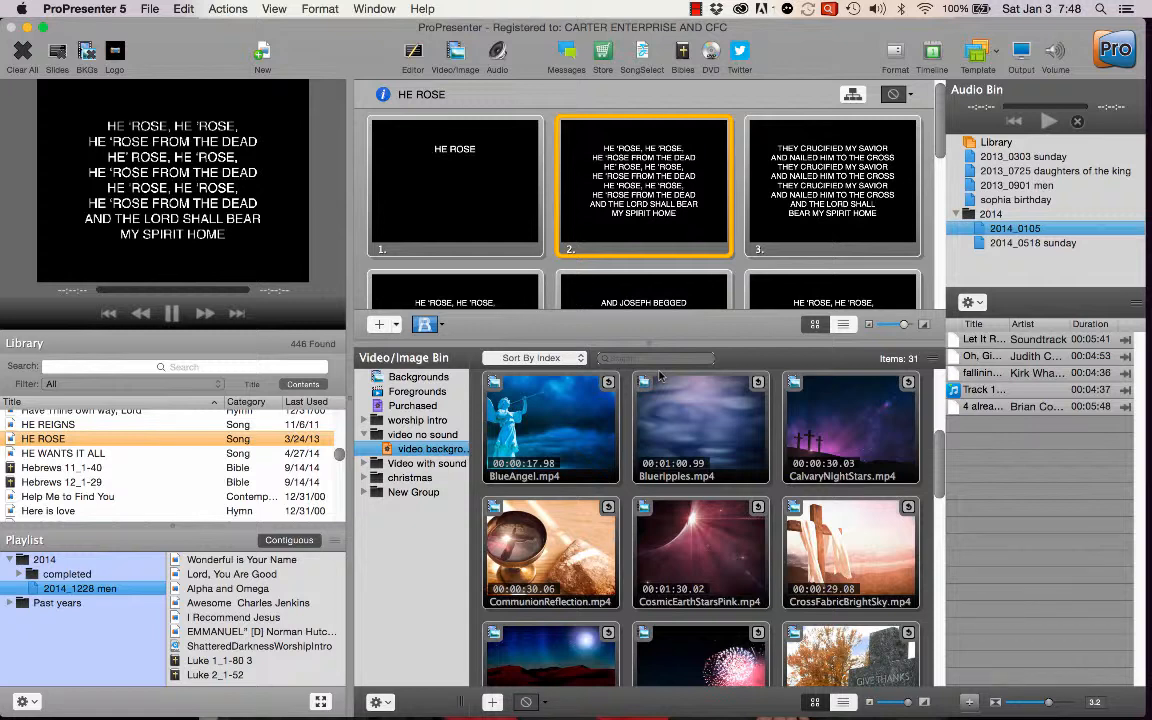
left_click(839, 413)
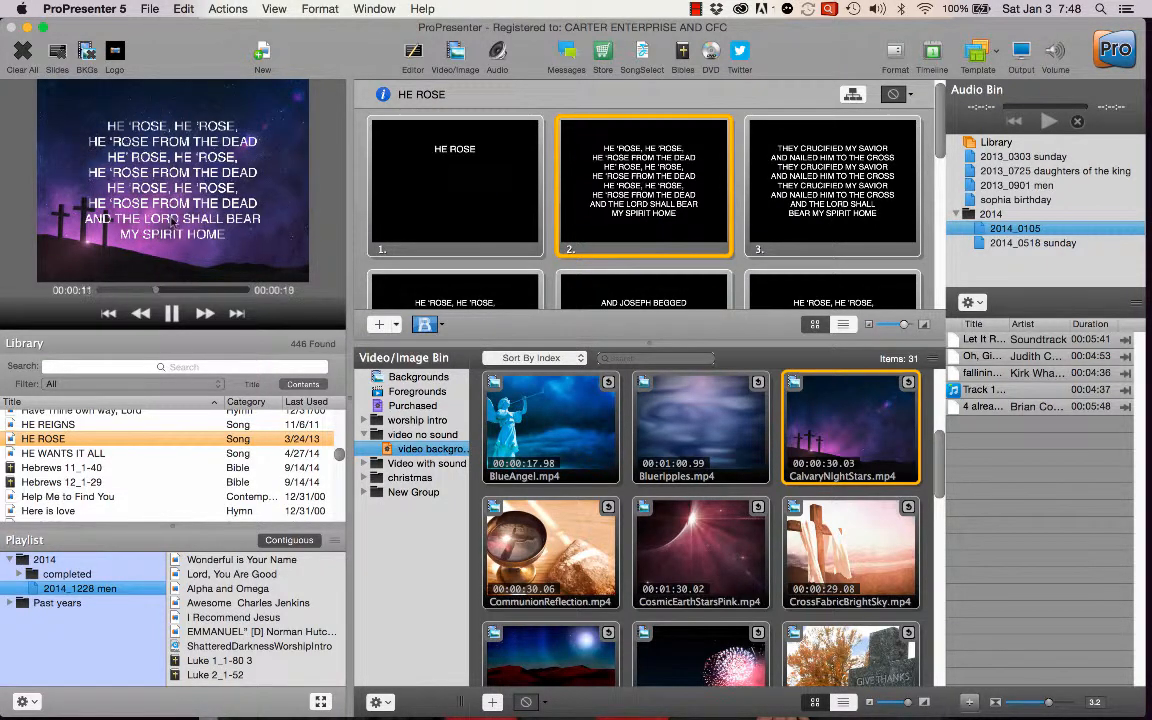
Open slide 2 in the editor, move its lyrics text box up and slightly right, and show the edited slide live.
left_click(413, 52)
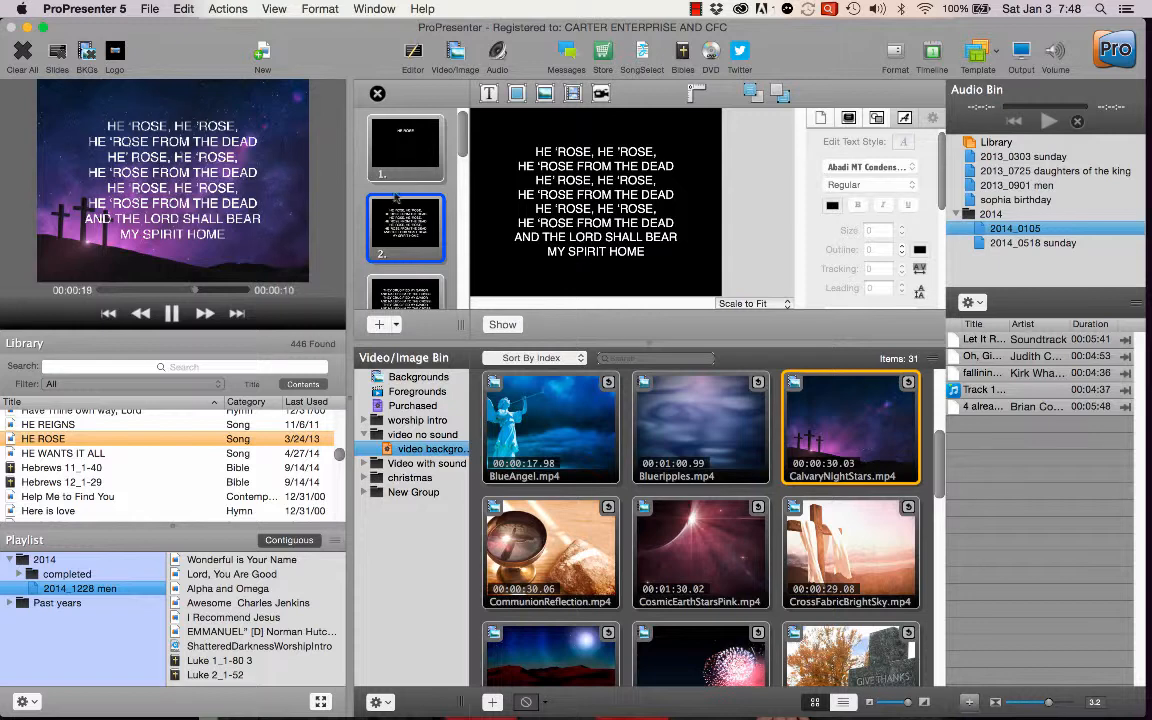
left_click(512, 192)
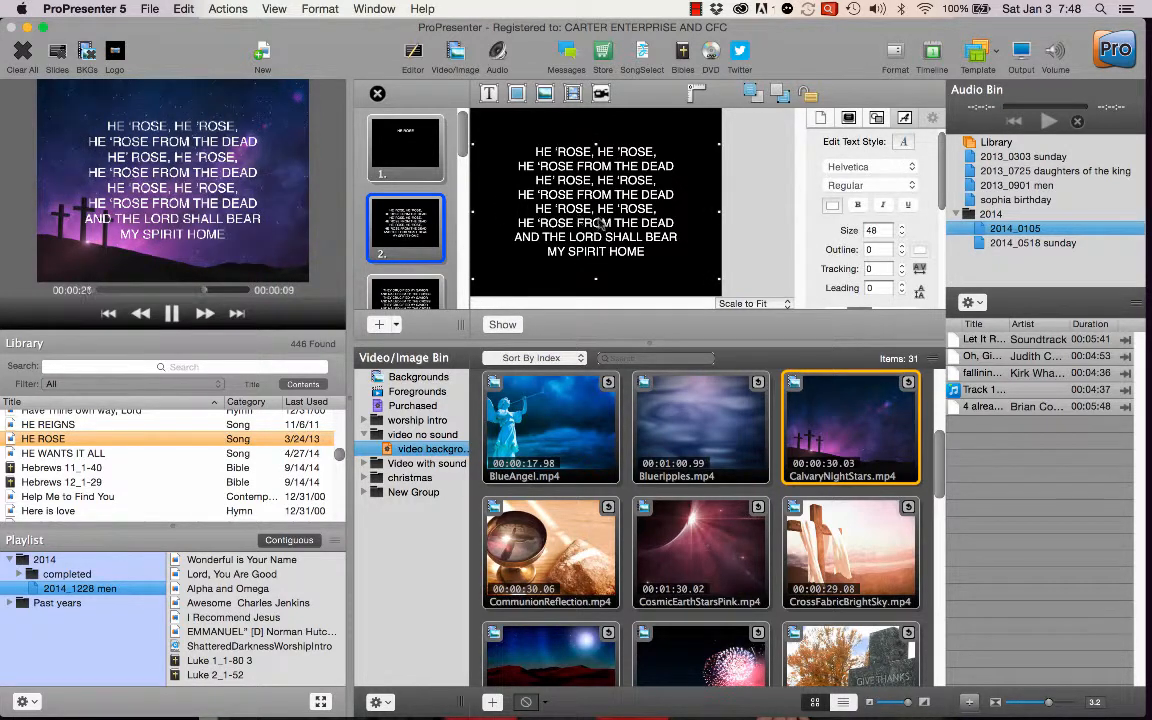
left_click_drag(600, 222, 622, 192)
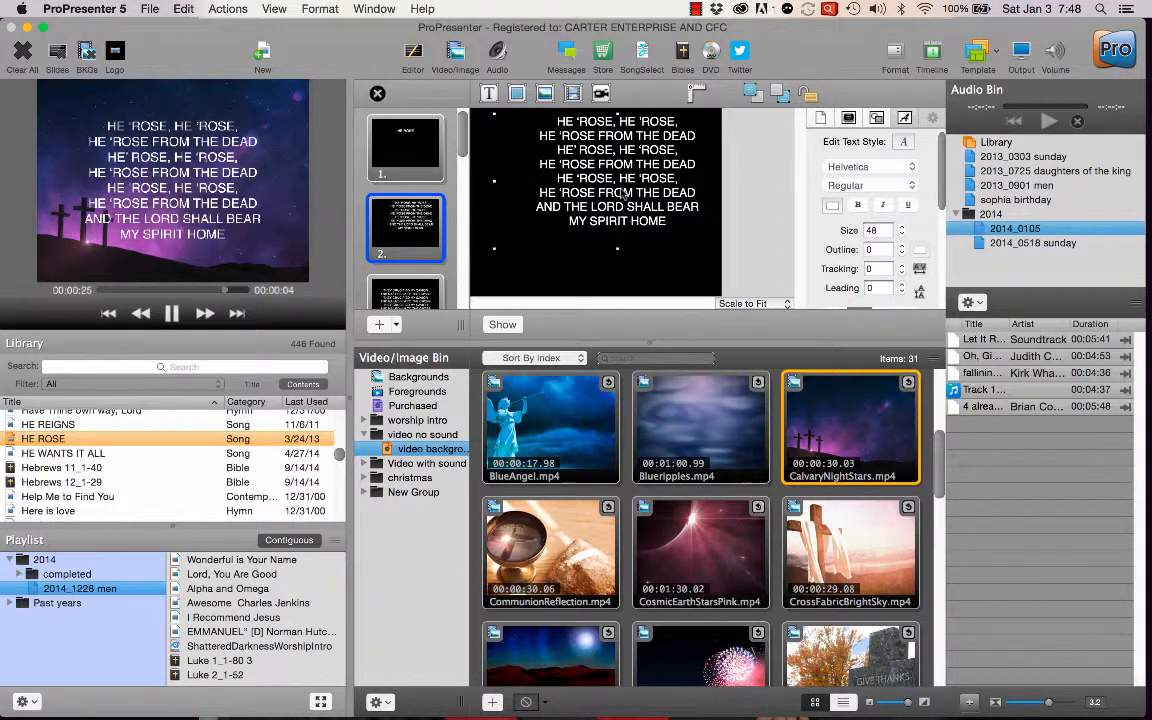
left_click(502, 325)
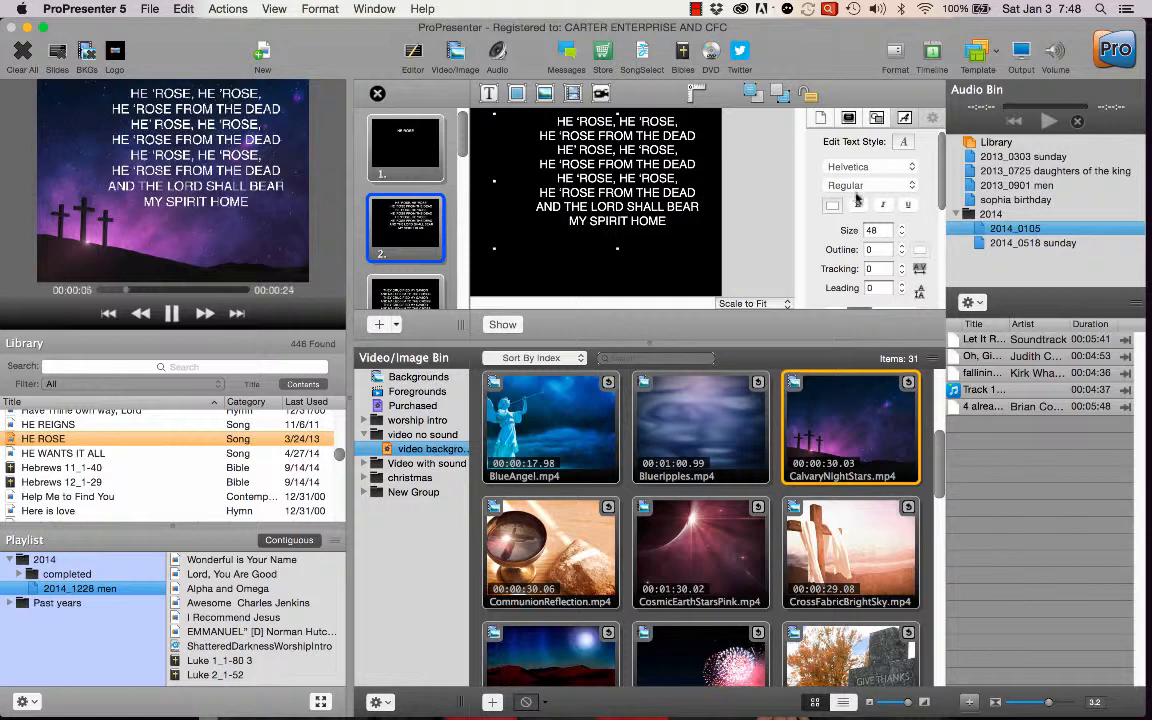
Enlarge the slide editing area and move slide 3's lyrics text box up and to the right.
left_click_drag(720, 341, 662, 491)
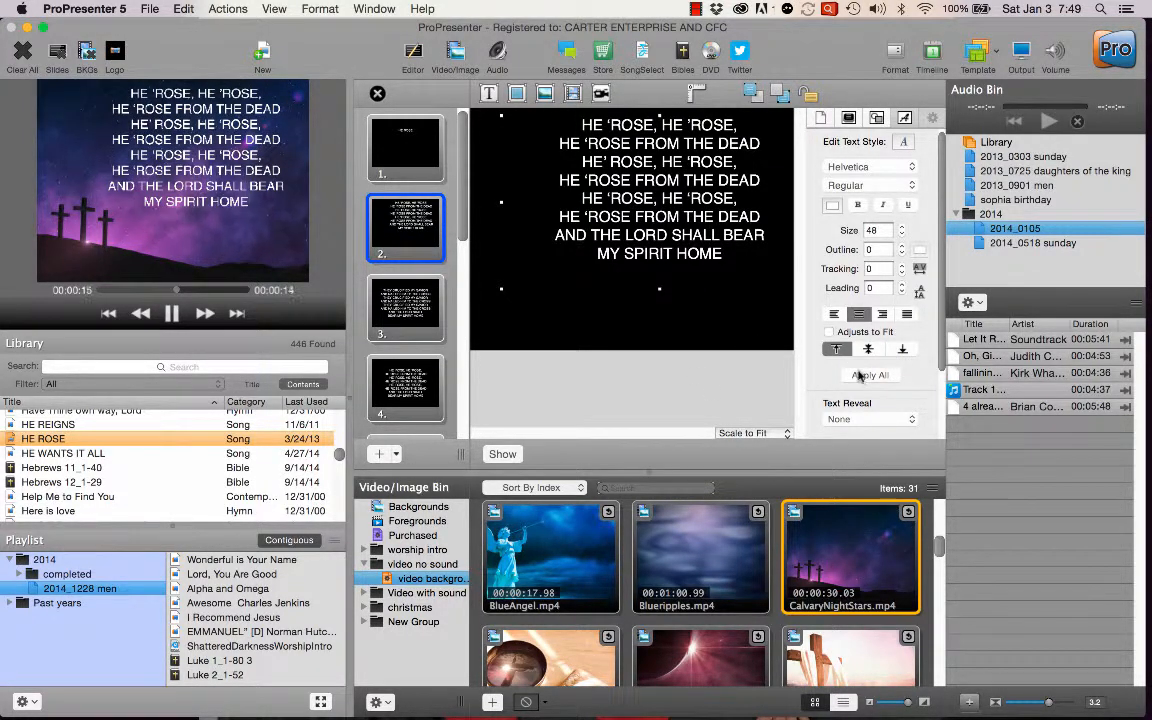
left_click(584, 317)
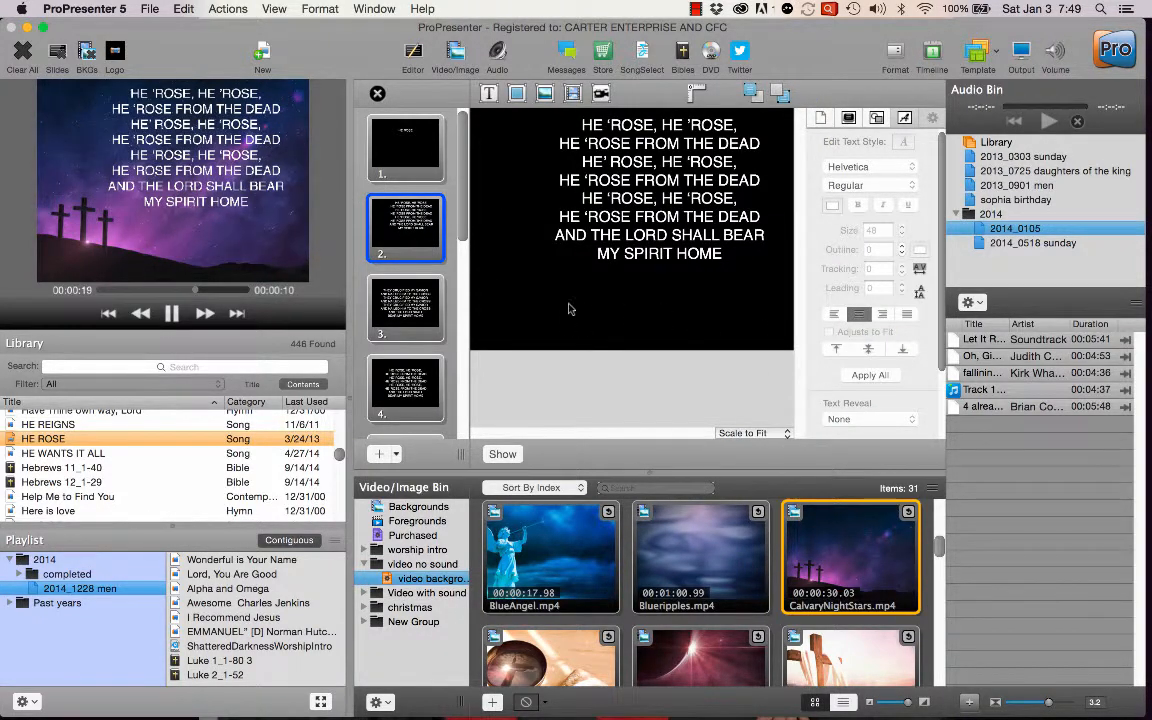
left_click(395, 300)
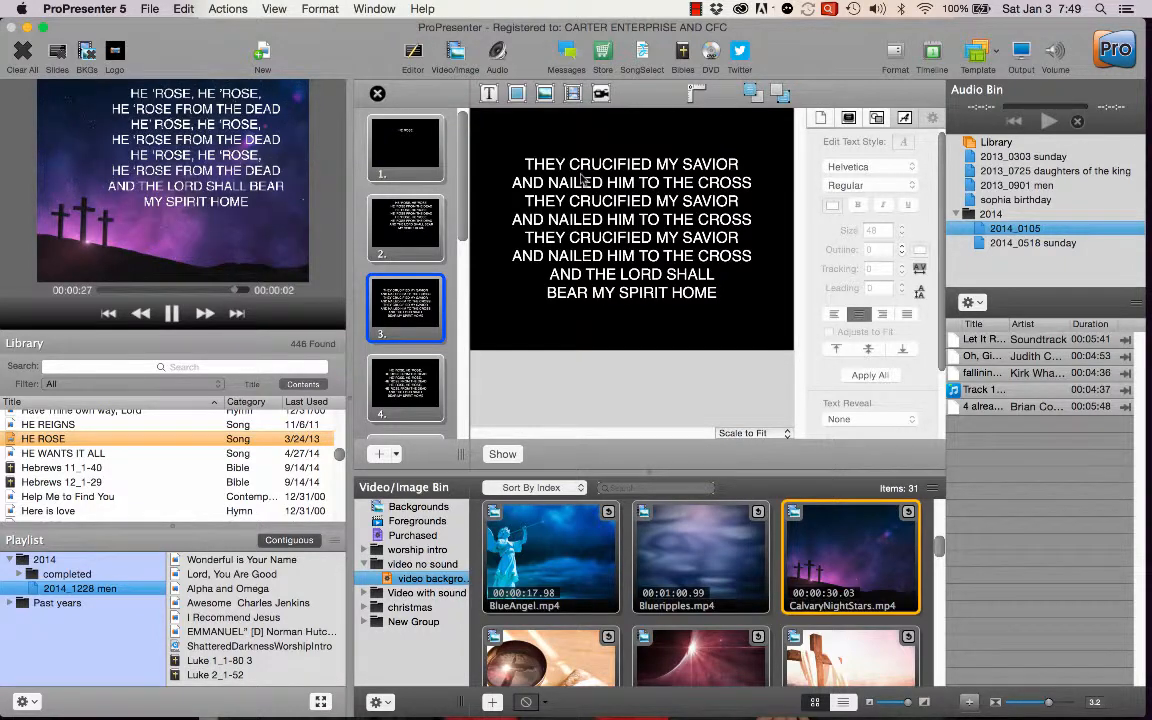
left_click_drag(594, 205, 636, 177)
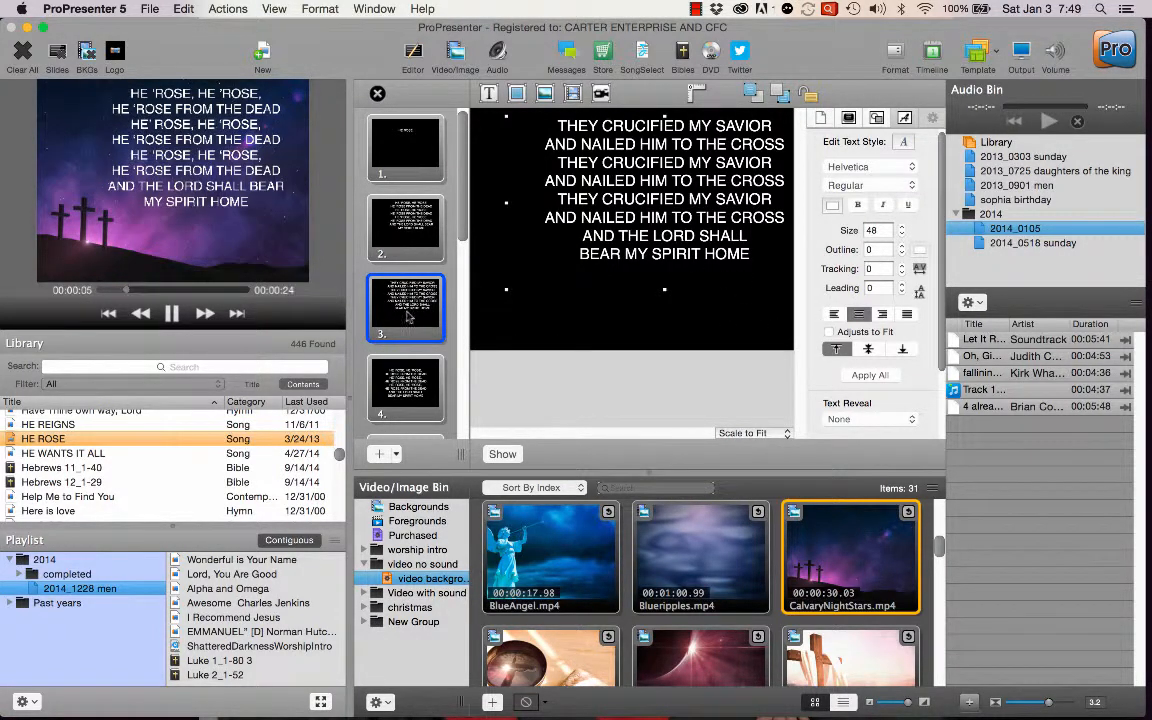
Set the font size of all the lyrics on slide 3 to 25 and apply that text style to all slides.
double_click(623, 254)
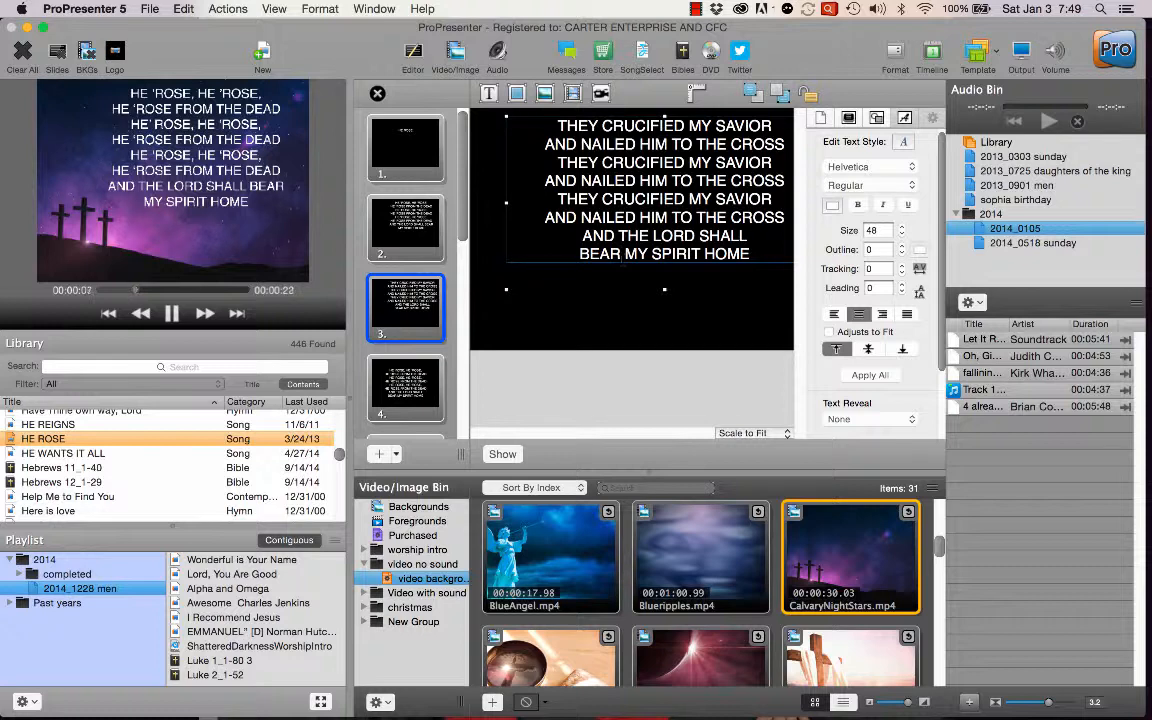
left_click_drag(540, 130, 752, 256)
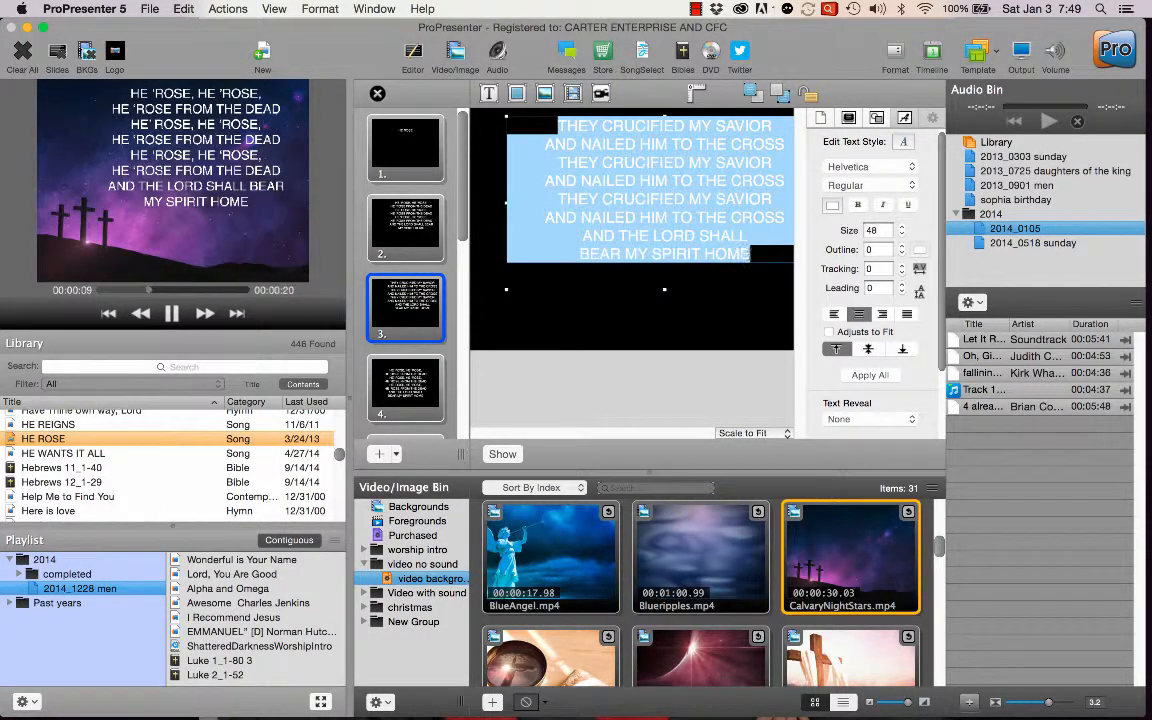
left_click(867, 378)
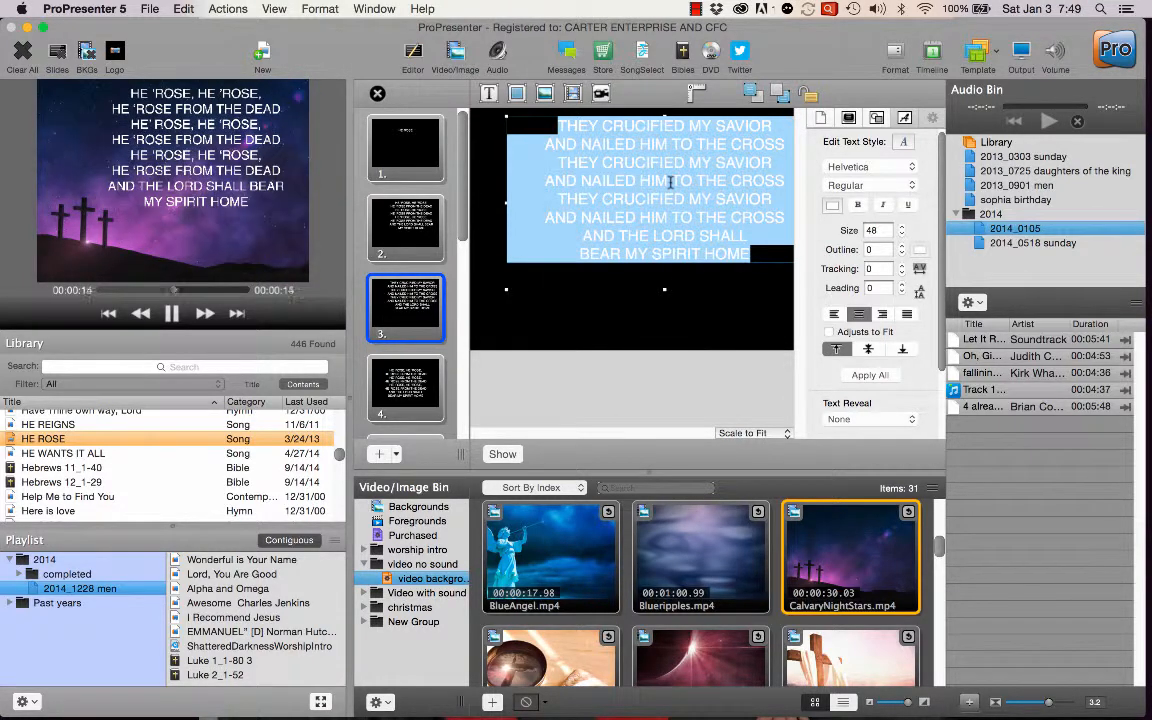
double_click(882, 231)
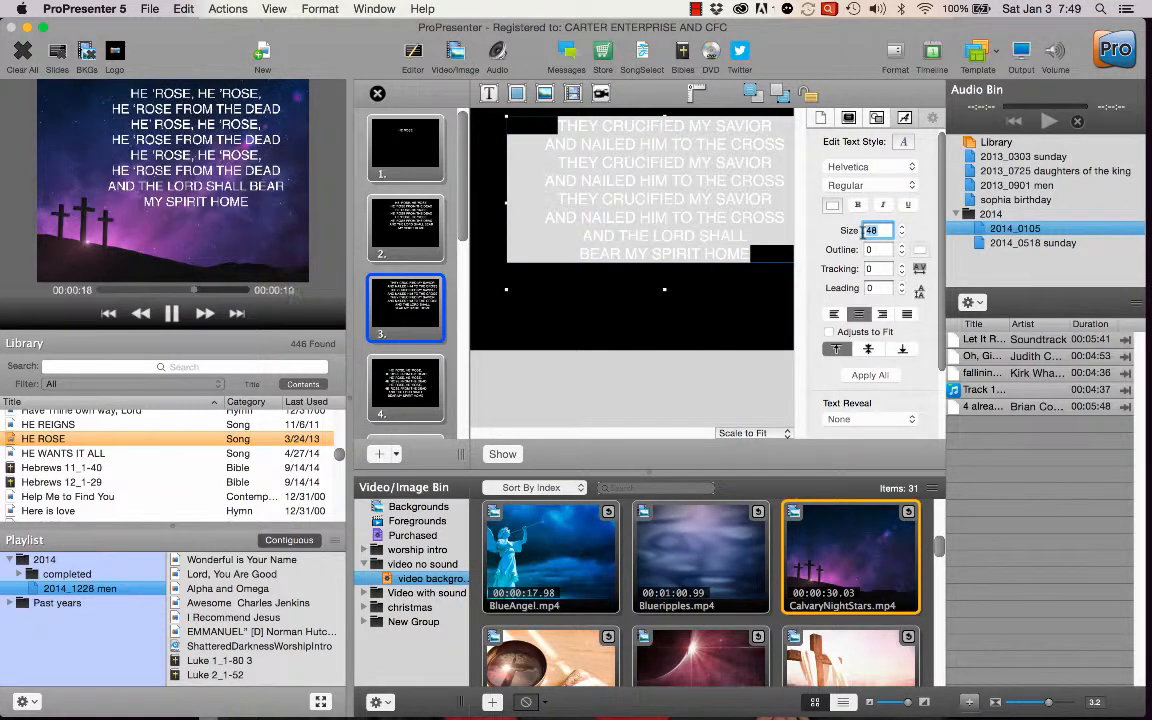
type("25")
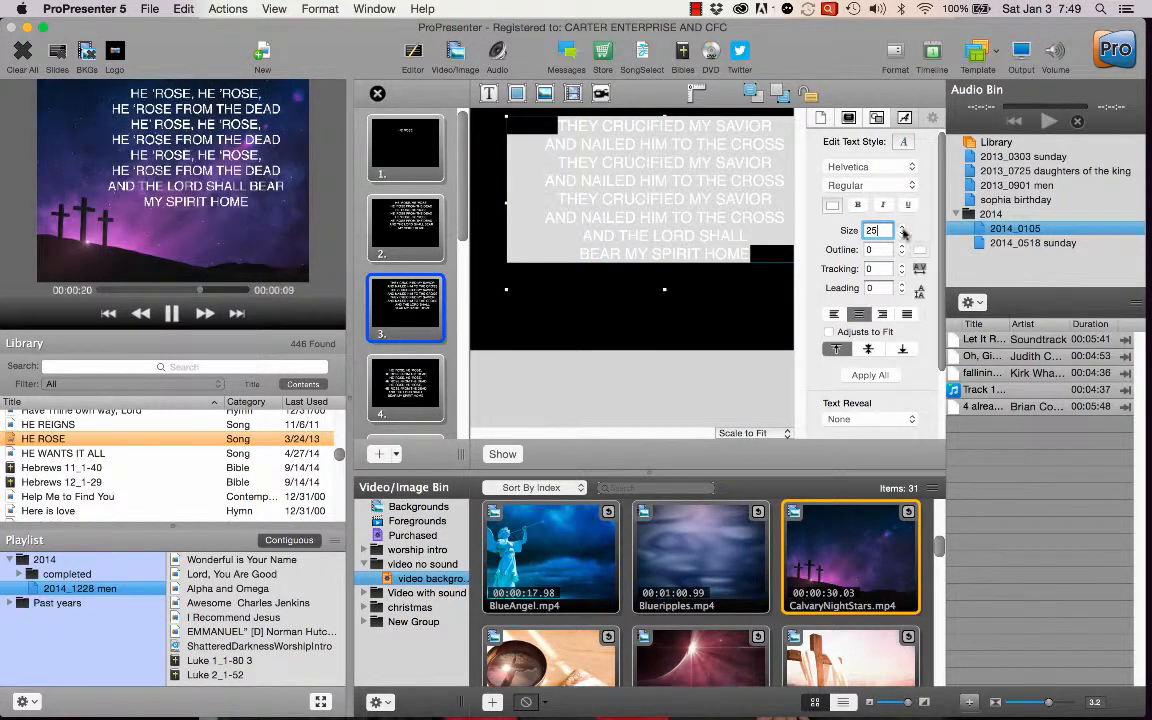
left_click(693, 346)
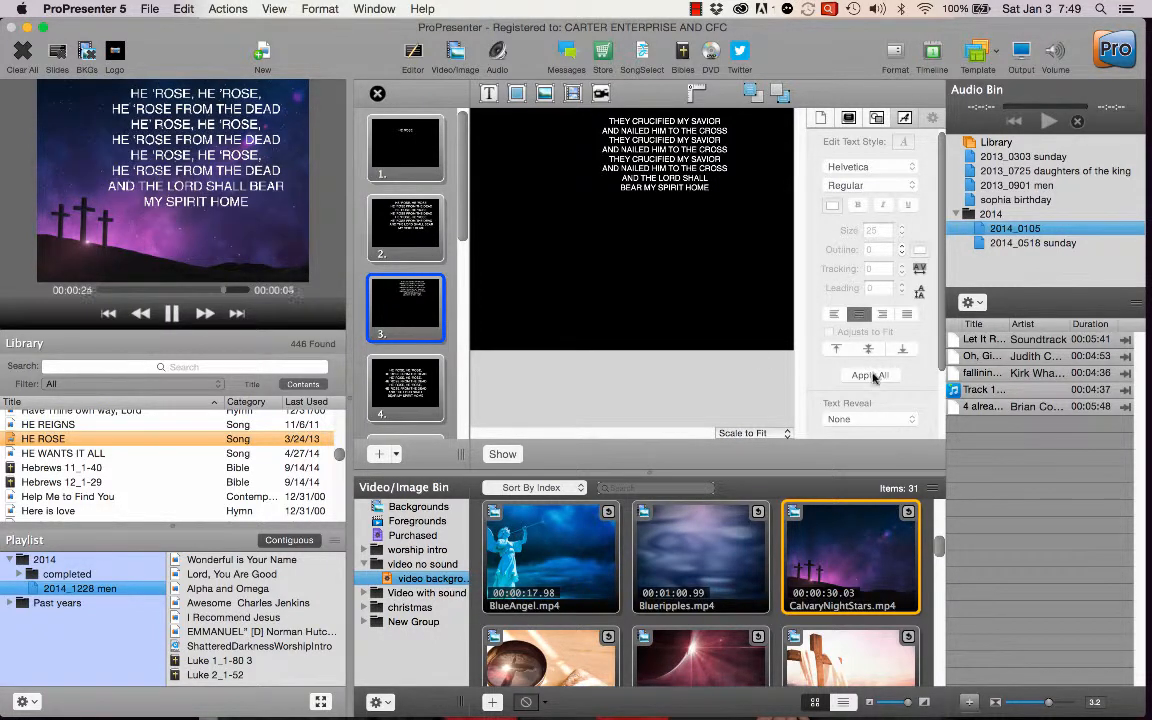
left_click(663, 141)
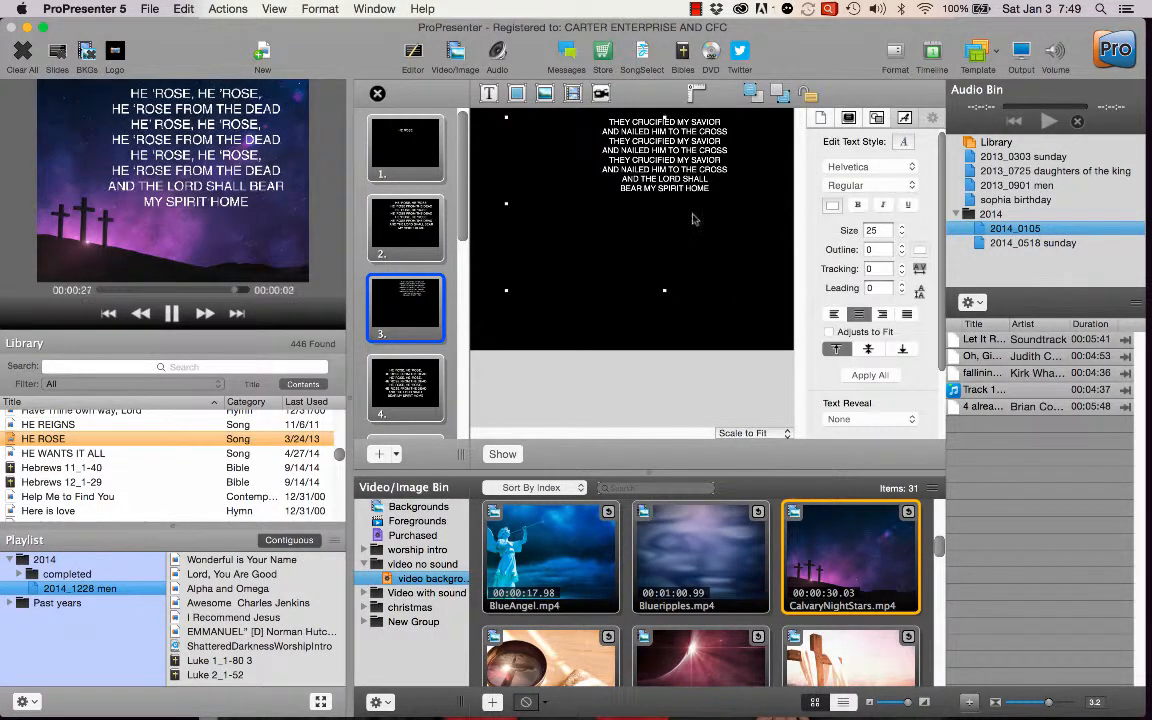
left_click(862, 376)
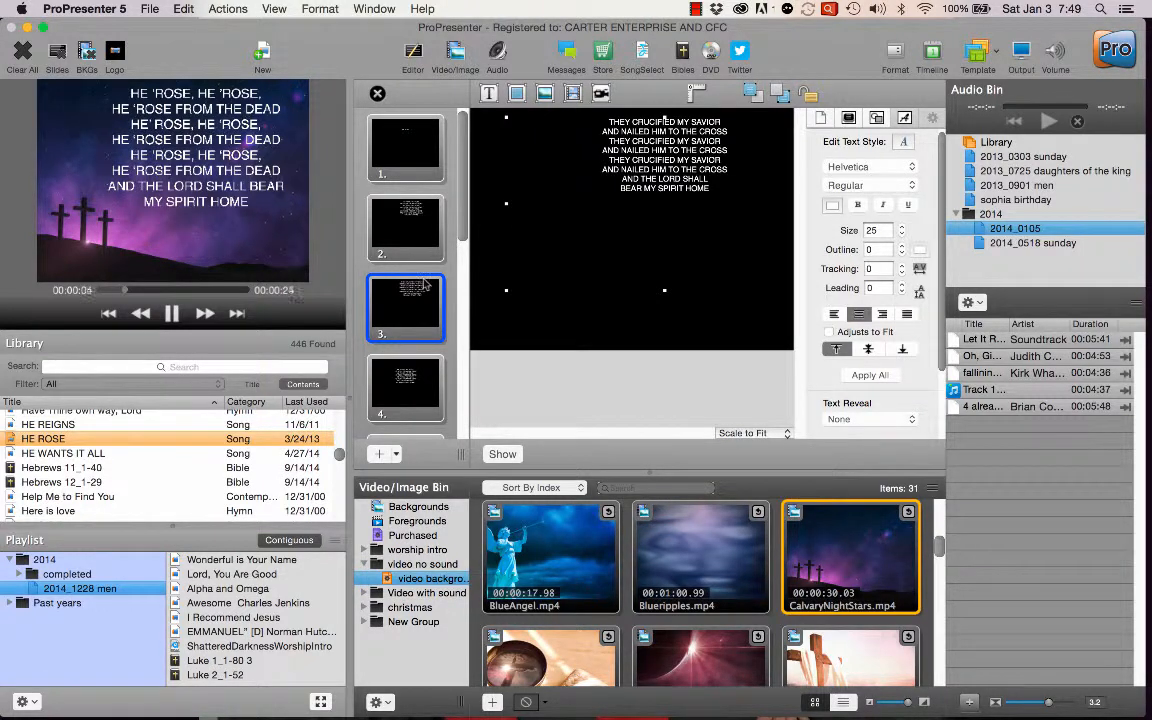
Set slide 3's lyrics to font size 48 and apply that text style to all slides.
double_click(650, 188)
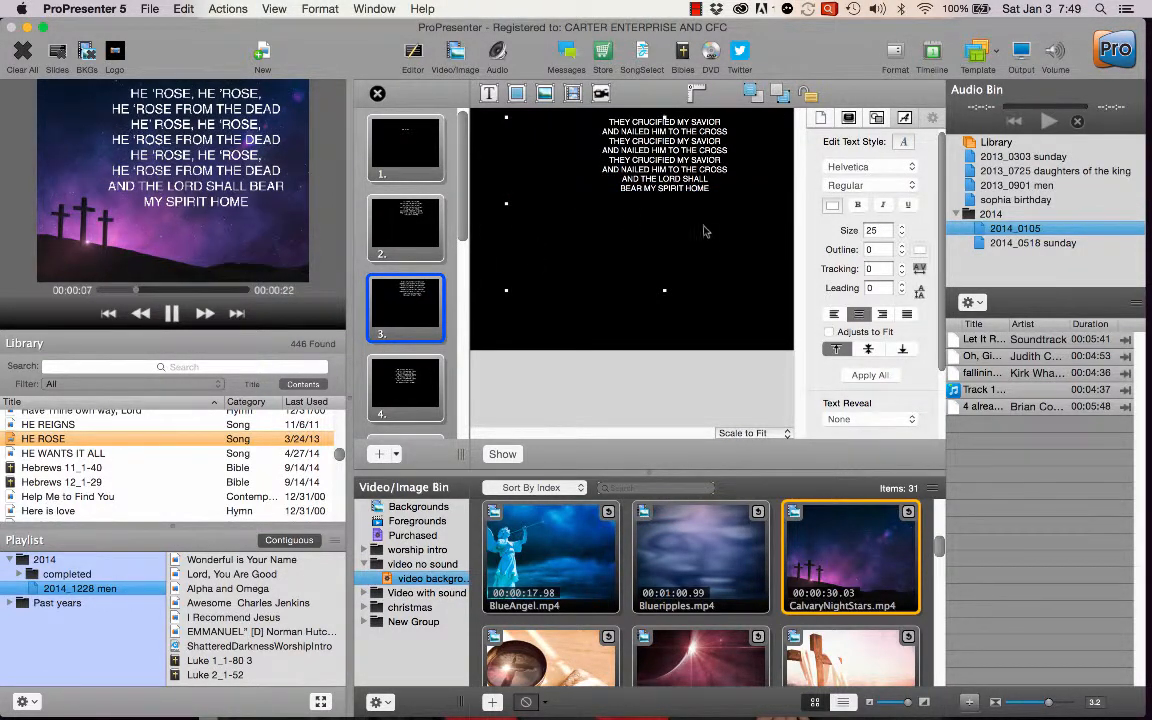
left_click(884, 230)
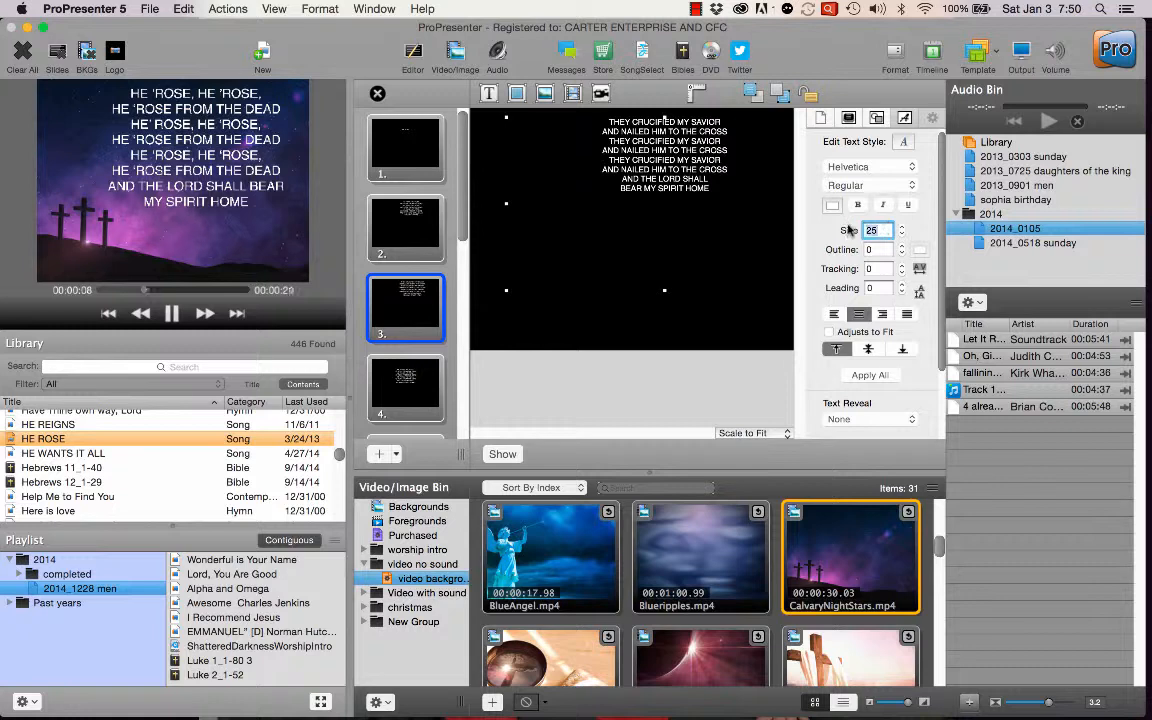
key("BackSpace")
key("BackSpace")
type("48")
key("Return")
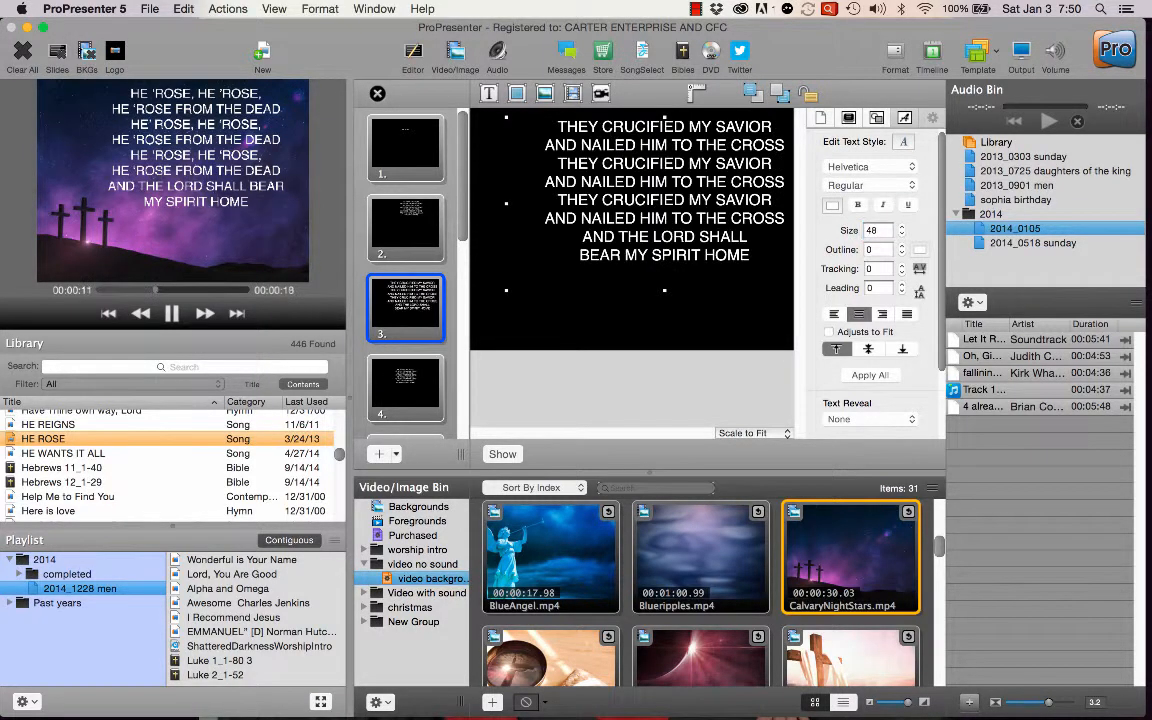
double_click(697, 273)
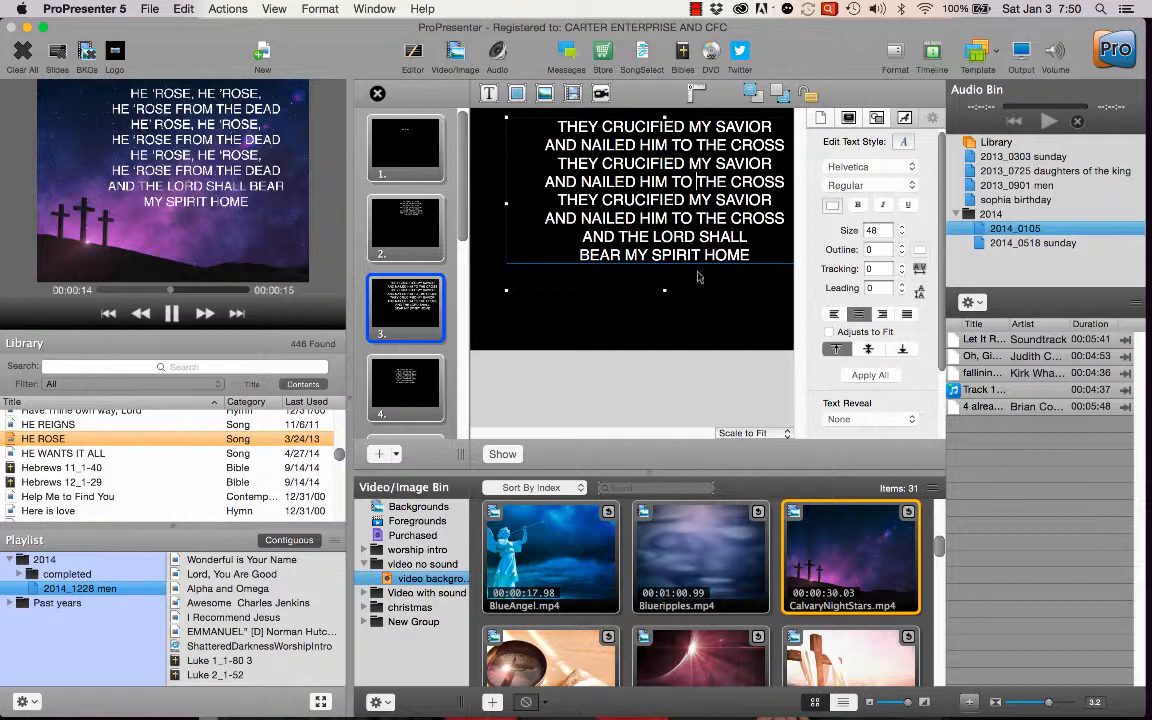
left_click(856, 379)
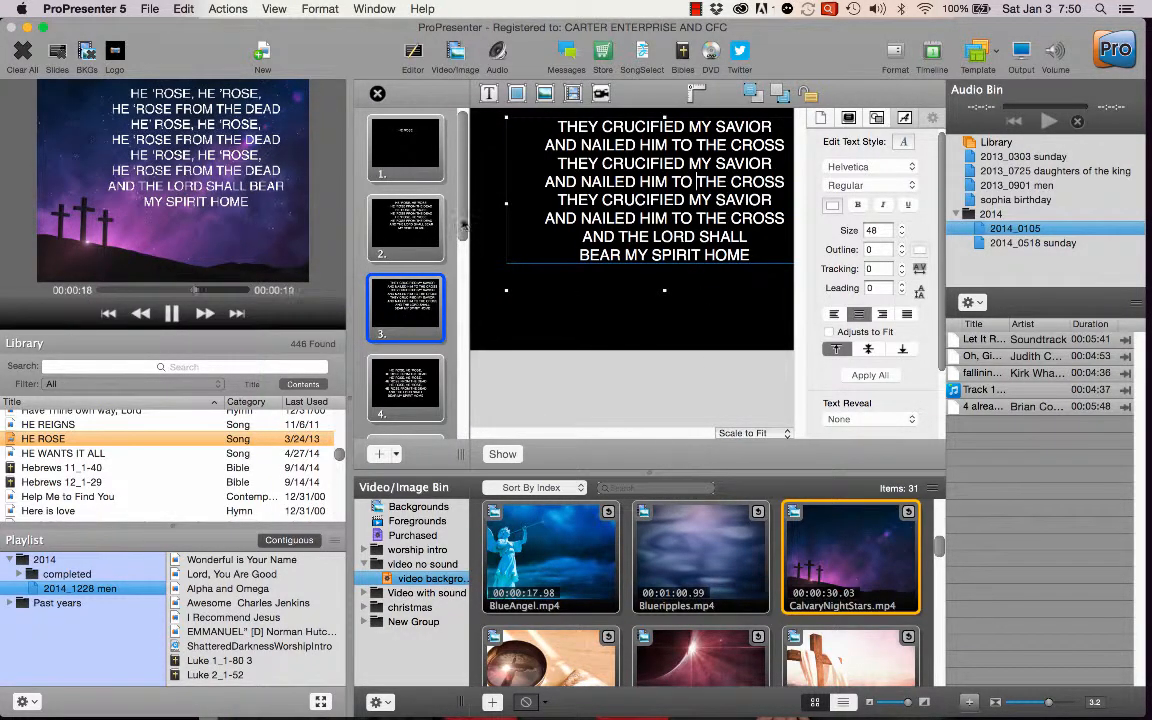
Move slide 10's lyrics text box up and to the right, fine-tuning its placement near the slide's upper-right corner.
scroll(462, 250, "down", 2)
left_click_drag(471, 256, 476, 424)
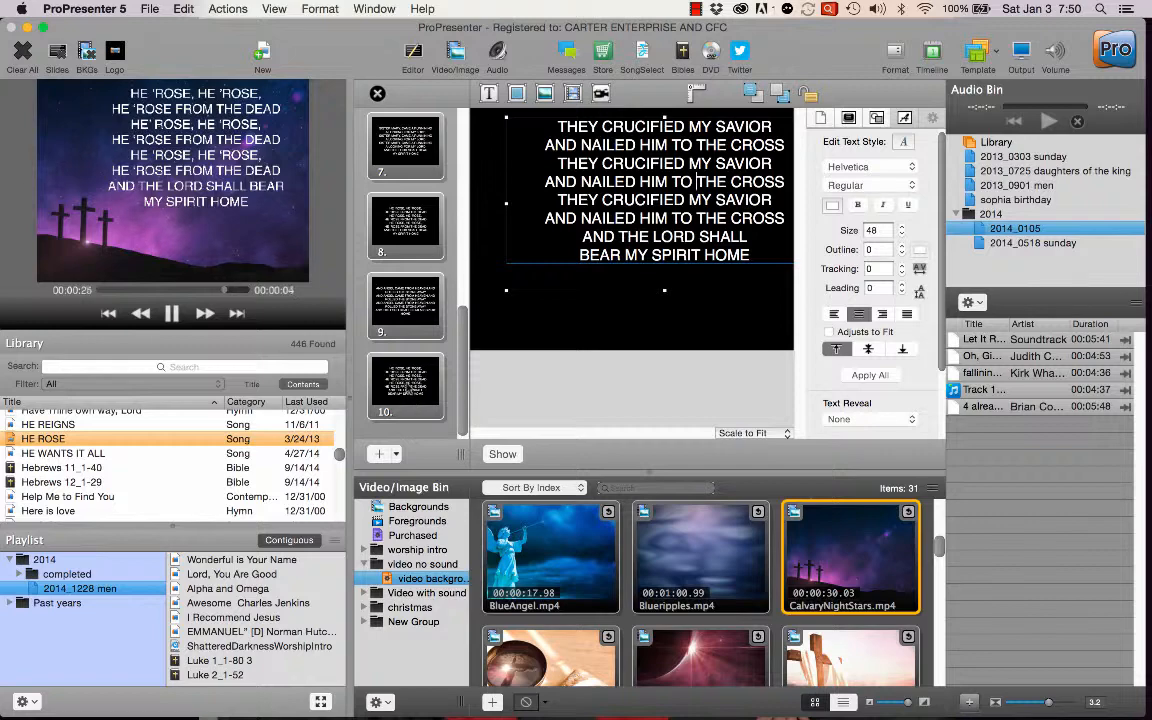
left_click(418, 392)
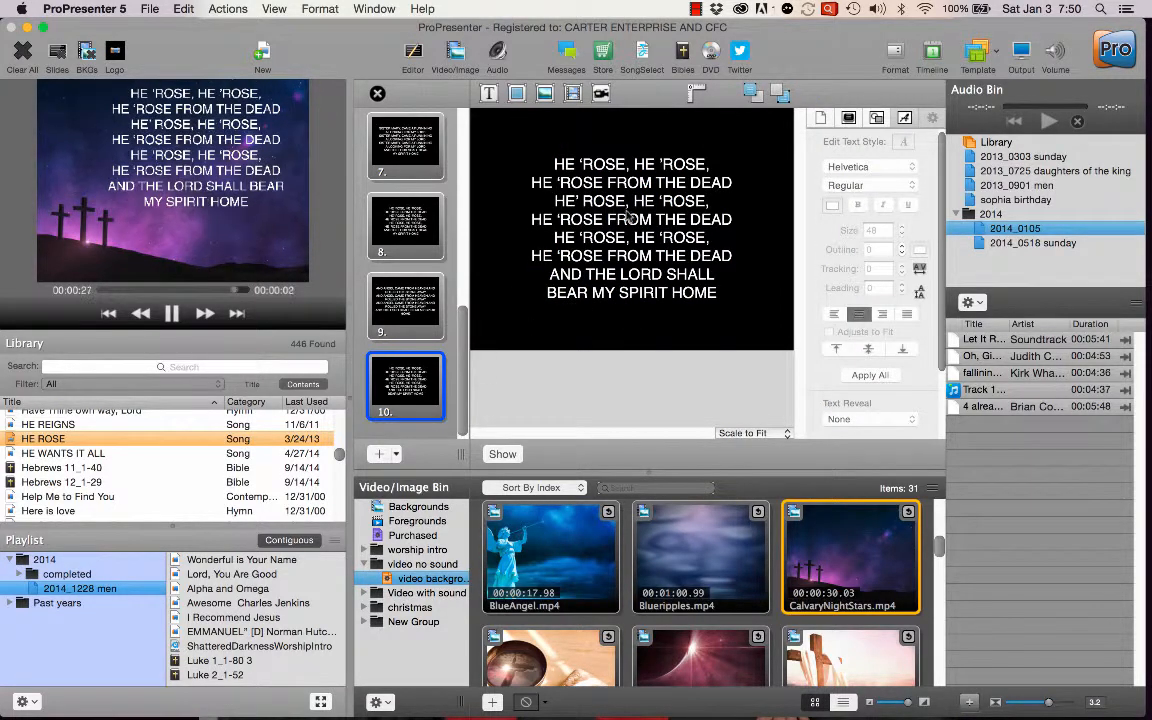
left_click_drag(566, 194, 674, 176)
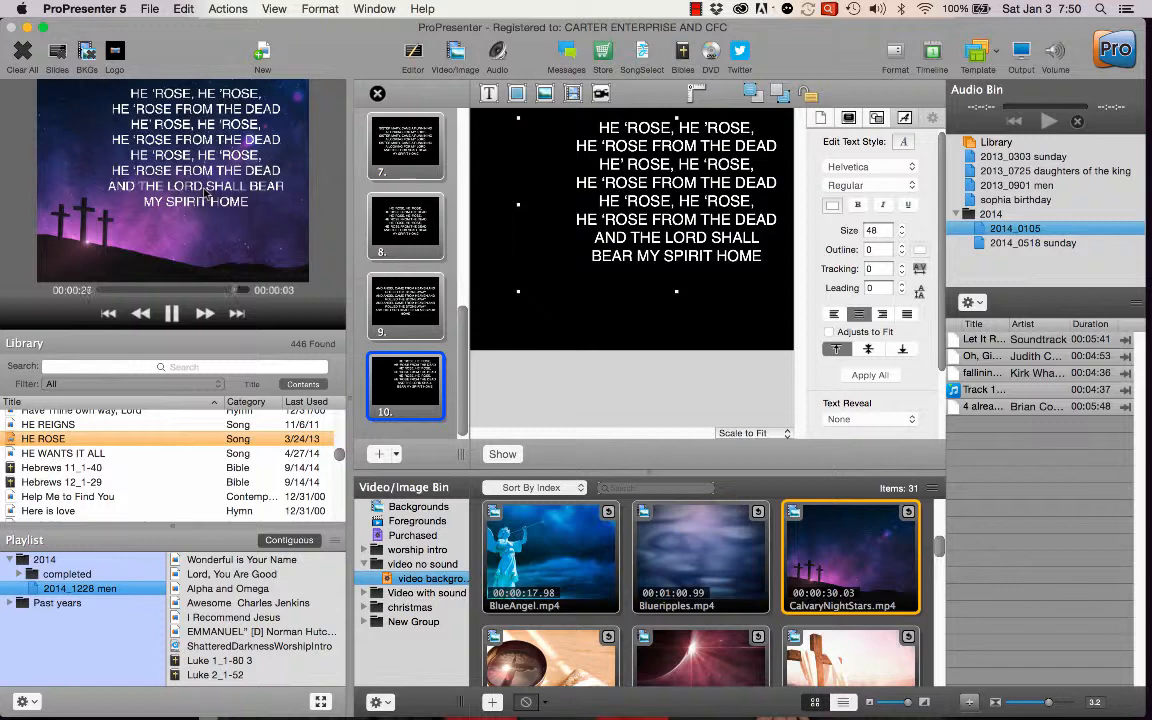
double_click(685, 182)
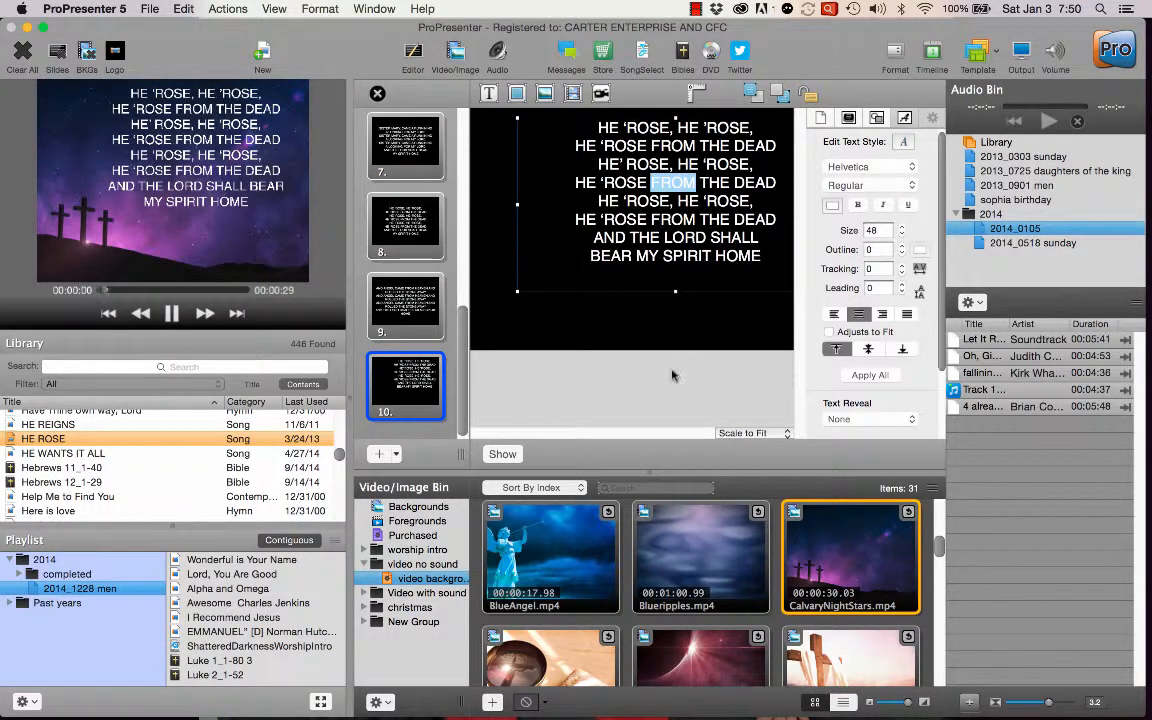
left_click(669, 334)
left_click_drag(674, 278, 677, 249)
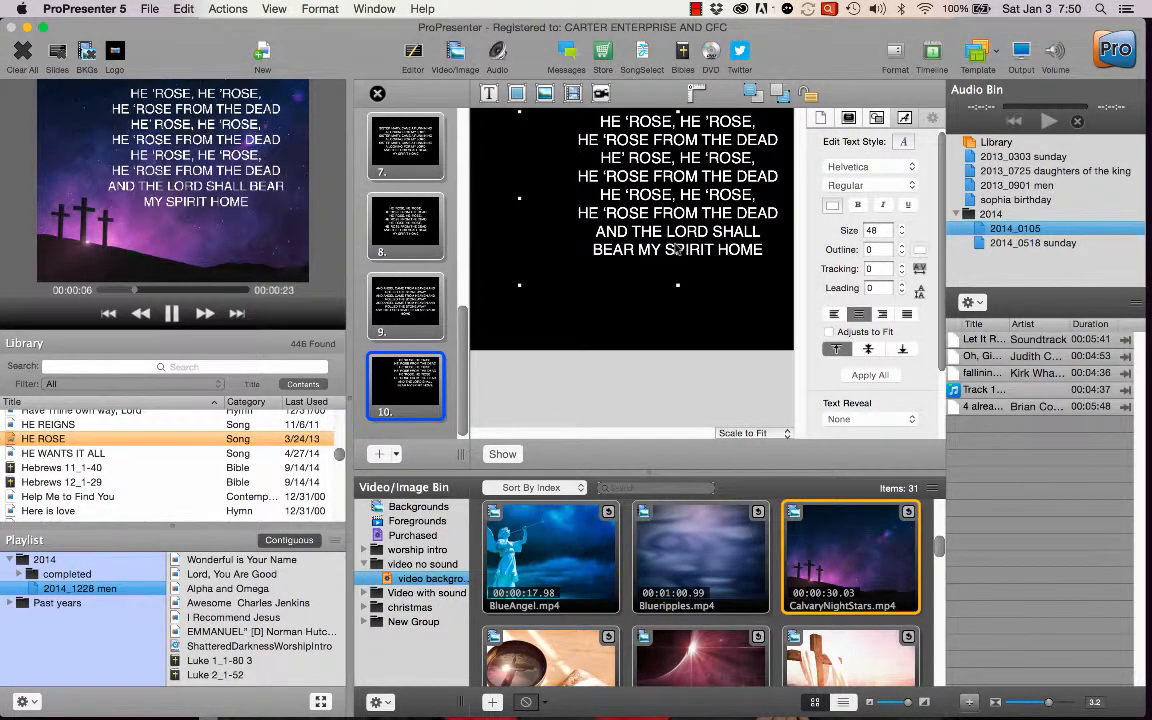
left_click(673, 322)
left_click(686, 259)
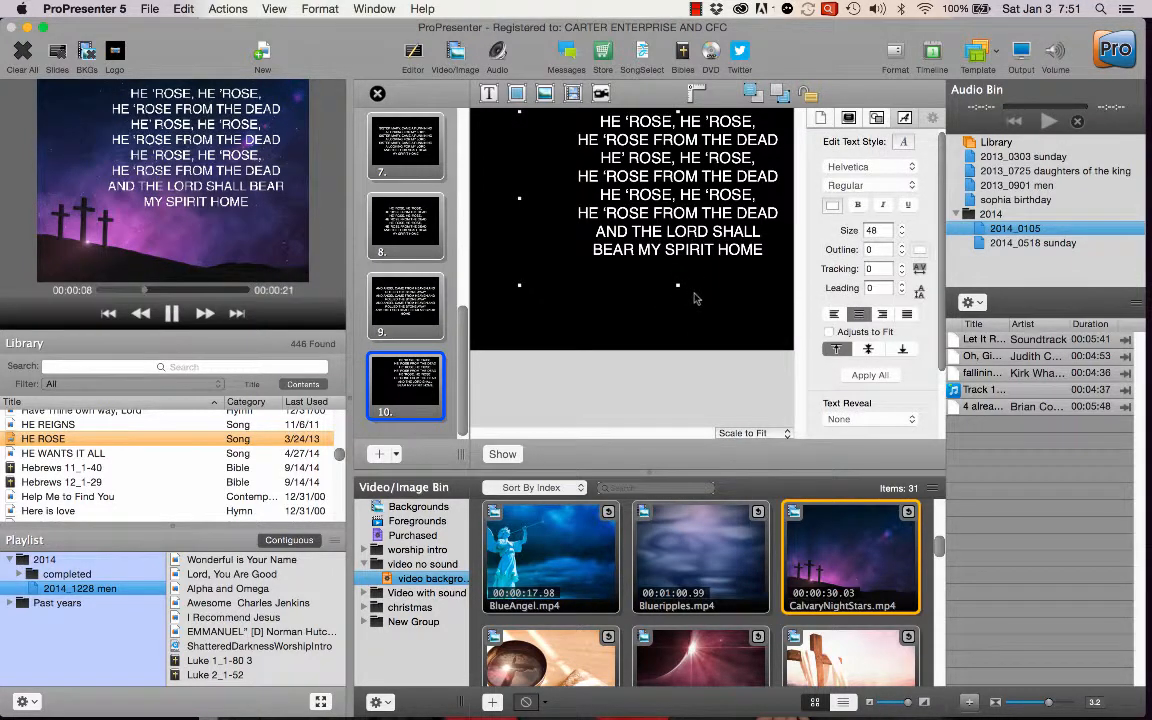
left_click_drag(678, 208, 668, 213)
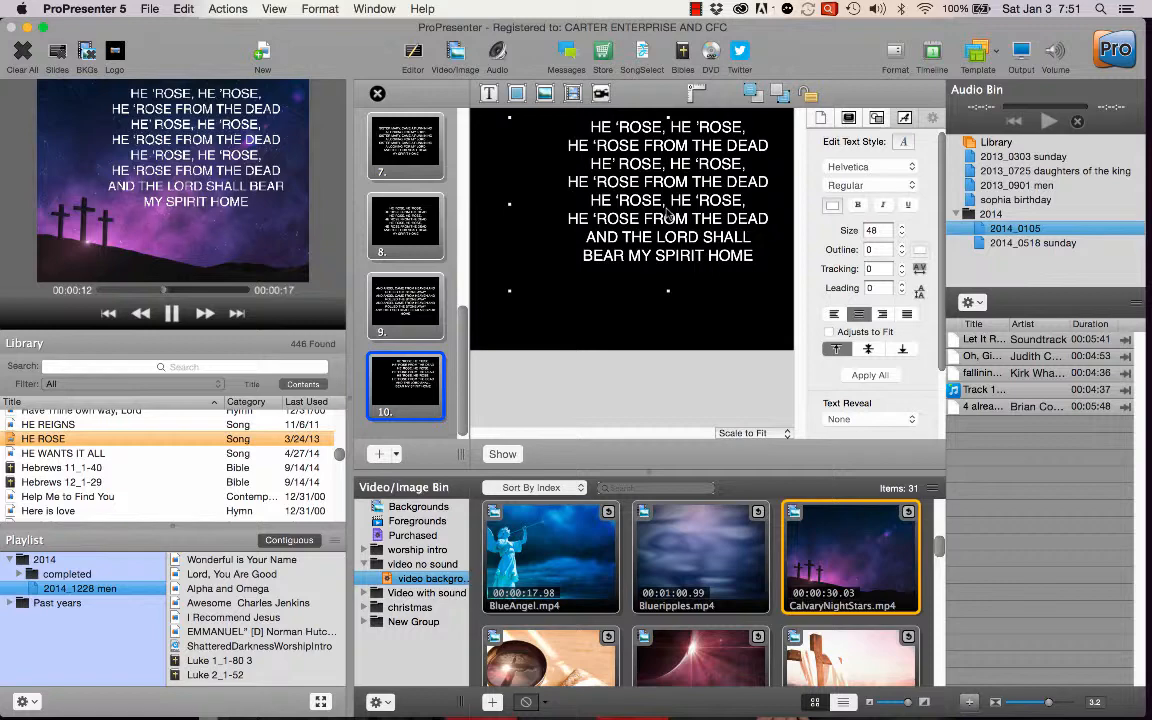
mouse_move(667, 213)
left_mouse_down()
mouse_move(653, 224)
mouse_move(676, 213)
left_mouse_up()
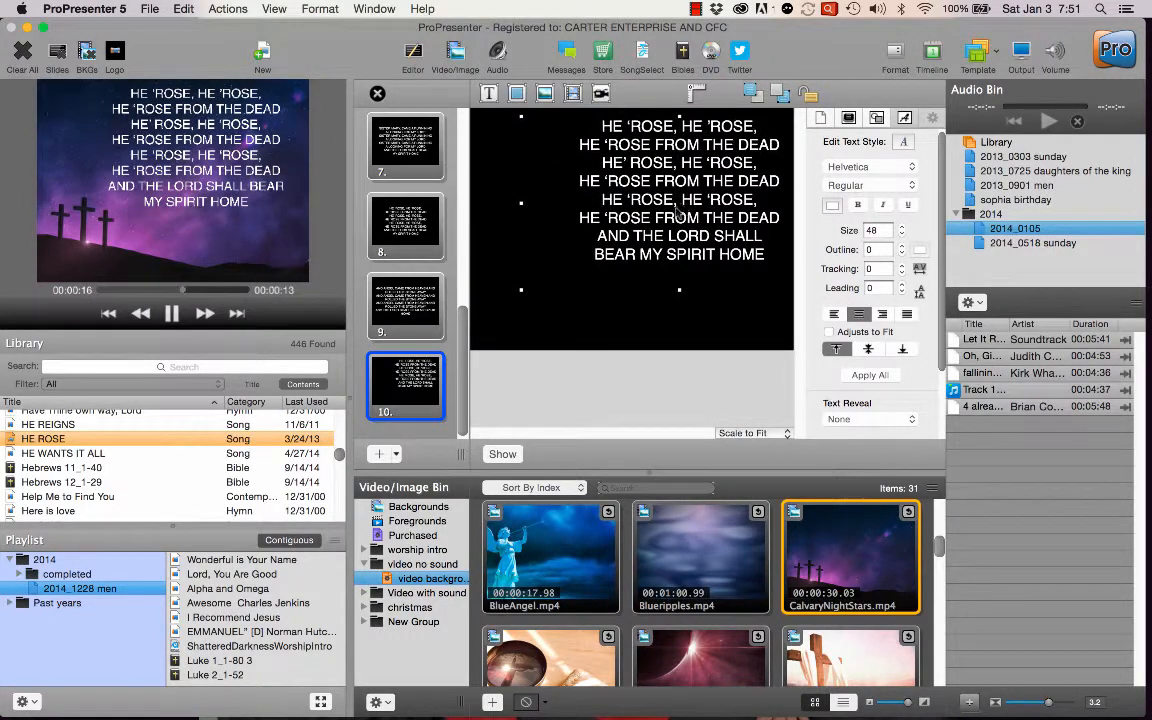
Open slide 9 for editing and move its lyrics text box up and slightly right.
left_click(415, 318)
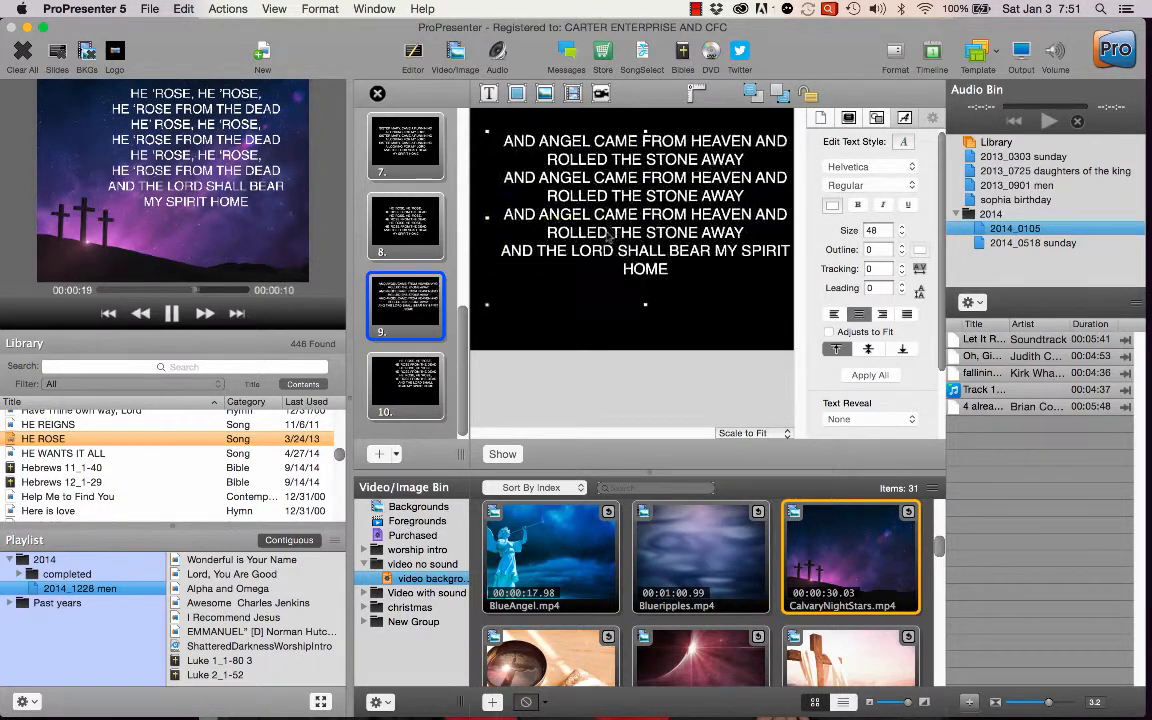
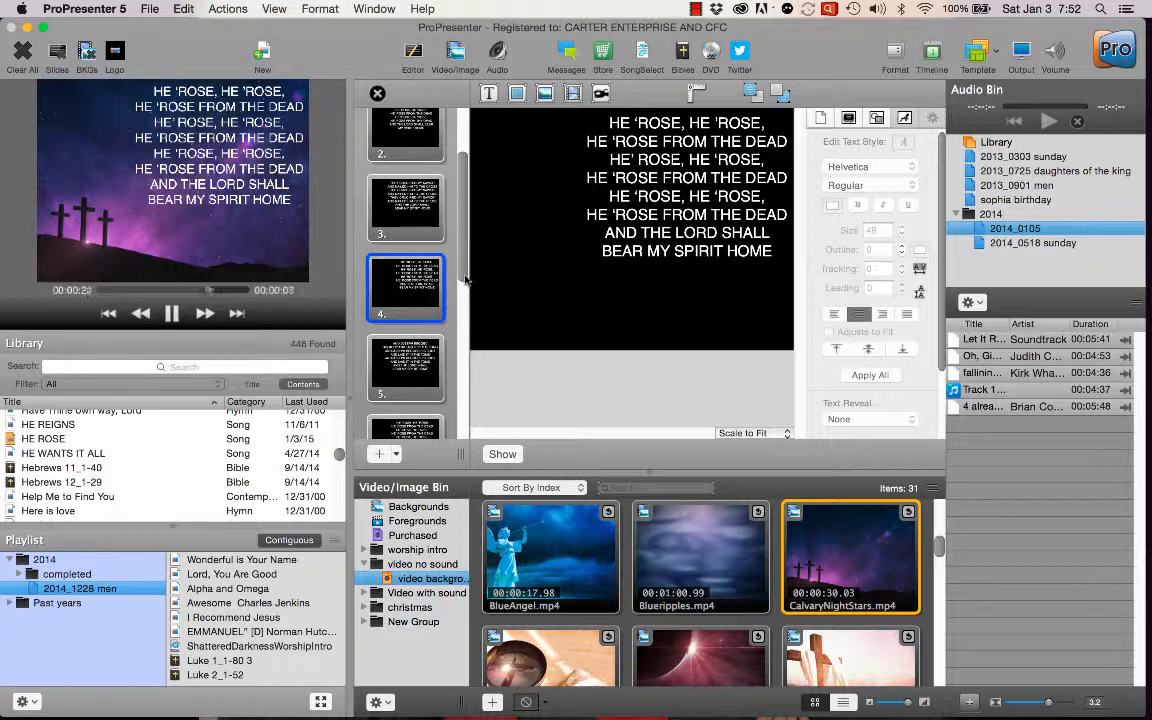
Look over the HE ROSE slides through slide 10 in the slide editor and close the editor.
left_click_drag(465, 282, 478, 373)
scroll(435, 345, "down", 3)
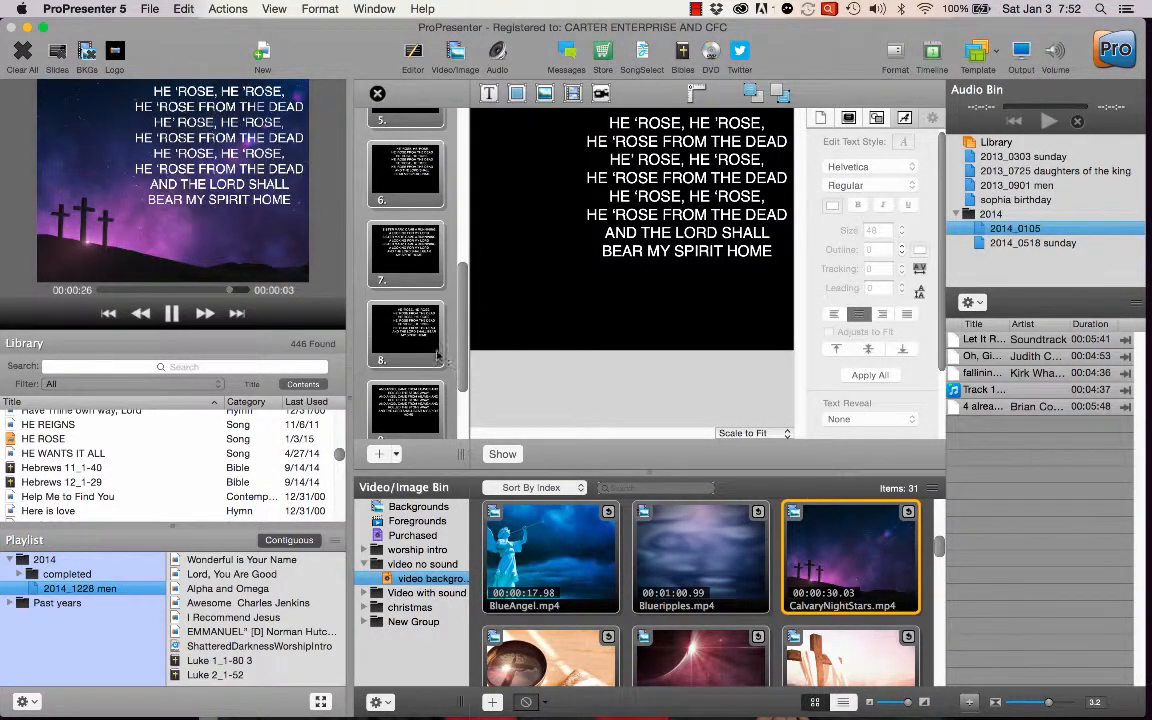
scroll(455, 365, "down", 2)
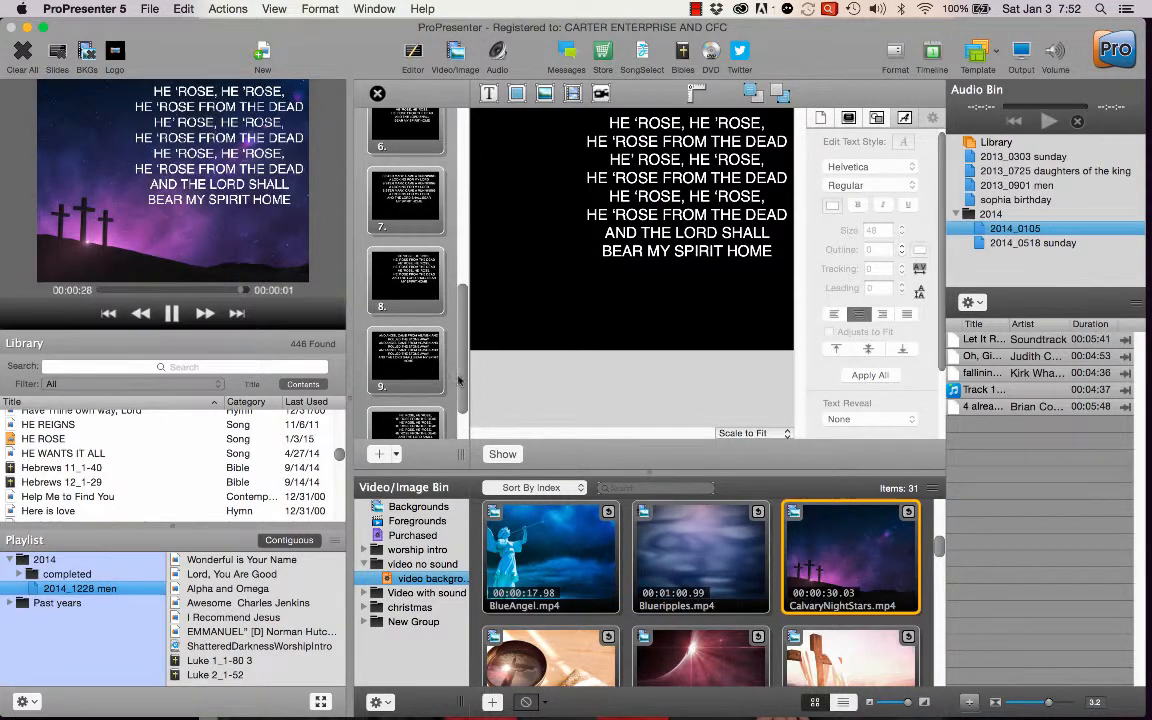
scroll(458, 395, "down", 2)
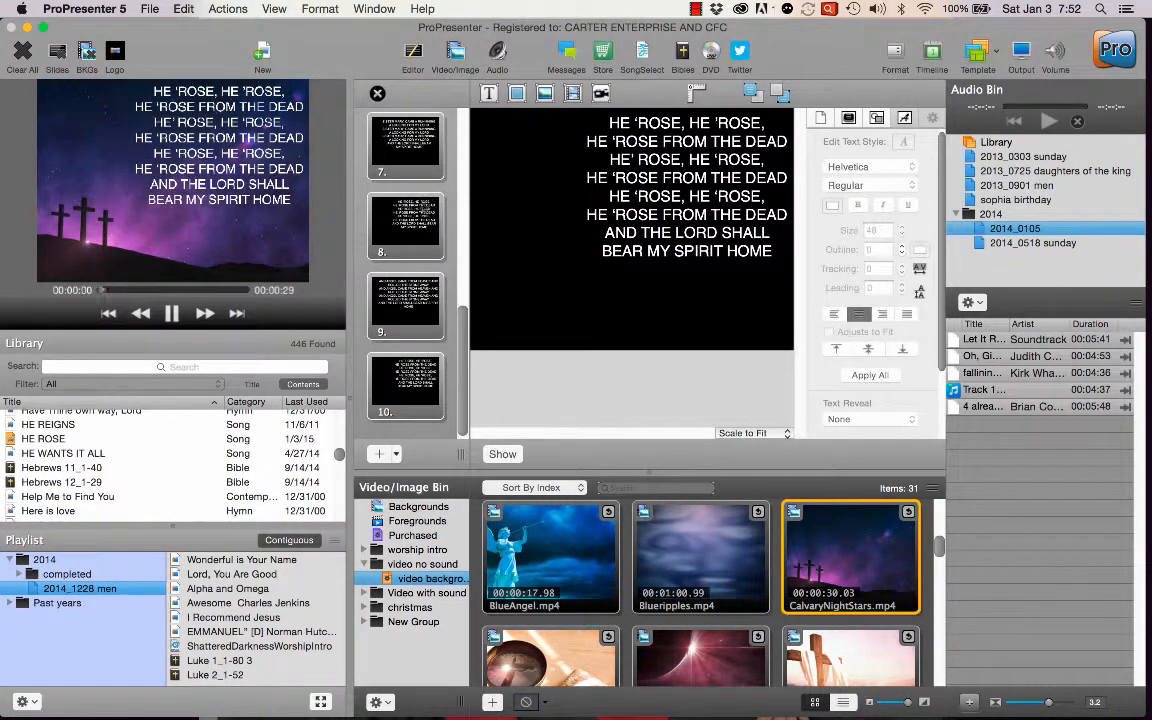
left_click(377, 93)
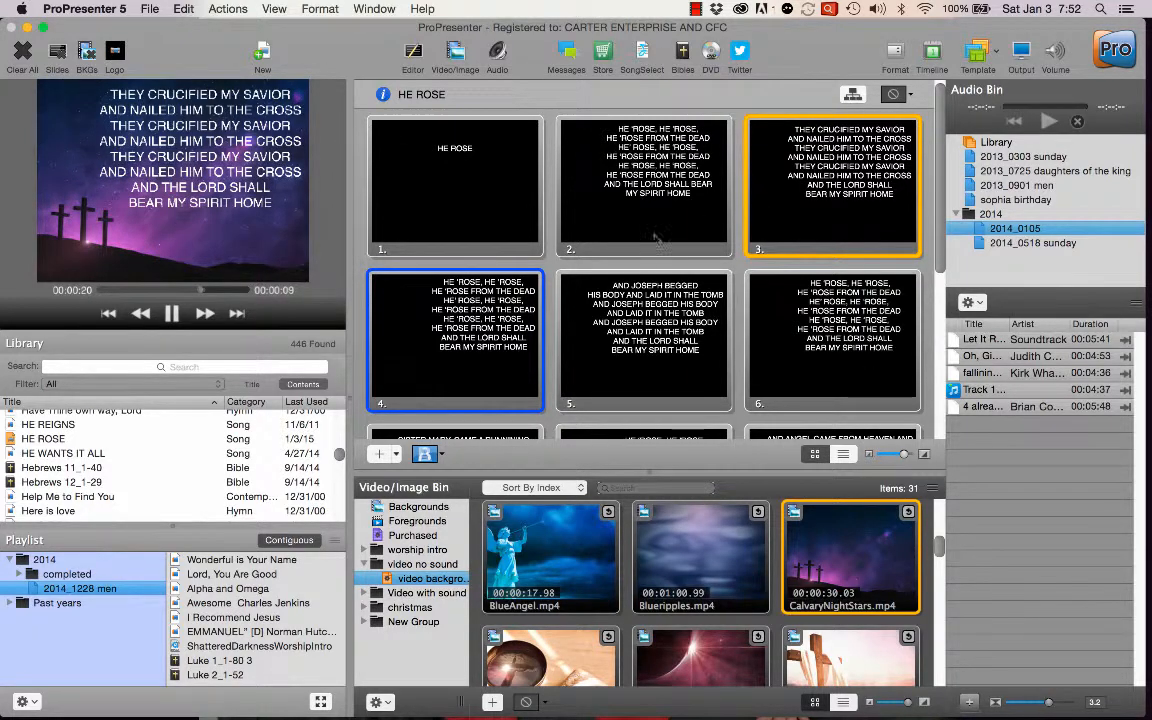
Look over the edited HE ROSE slides in the slide grid and save all changes.
scroll(650, 274, "down", 1)
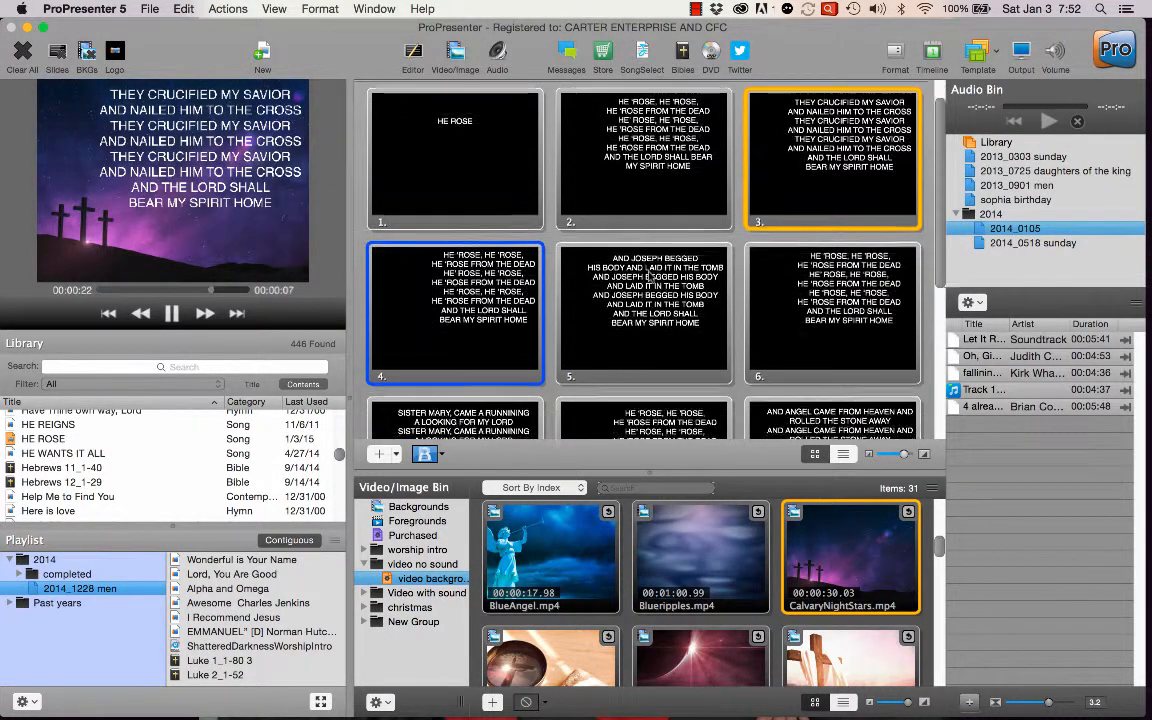
scroll(650, 274, "down", 3)
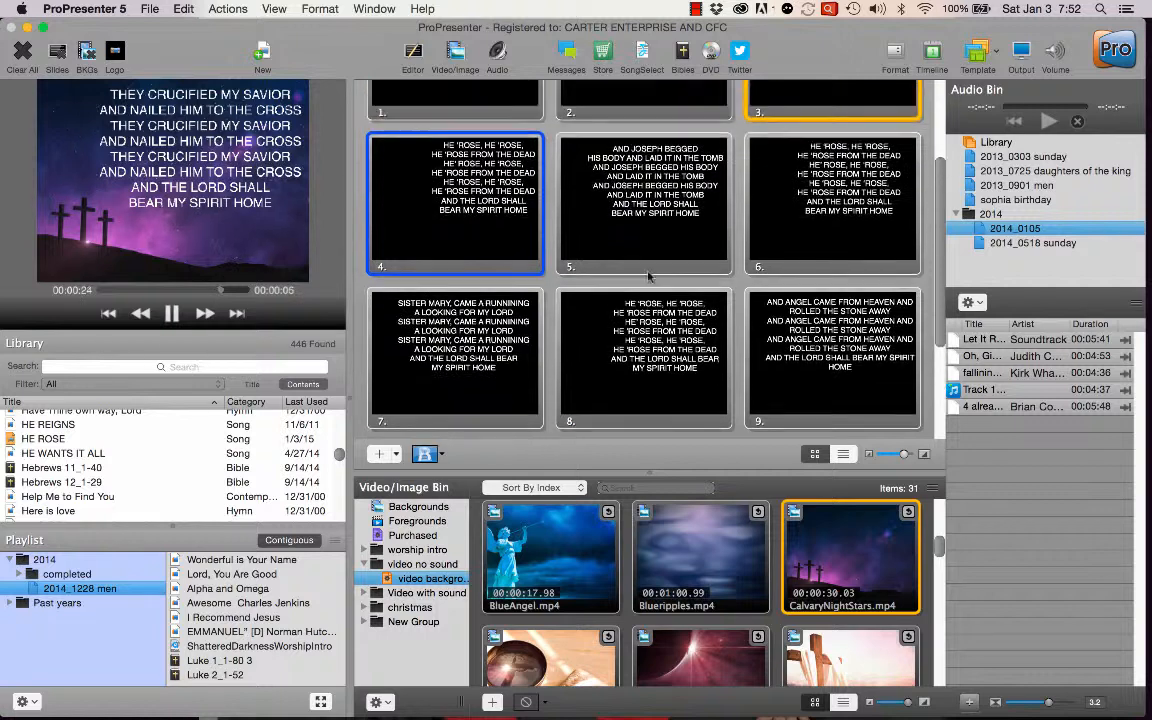
left_click(149, 10)
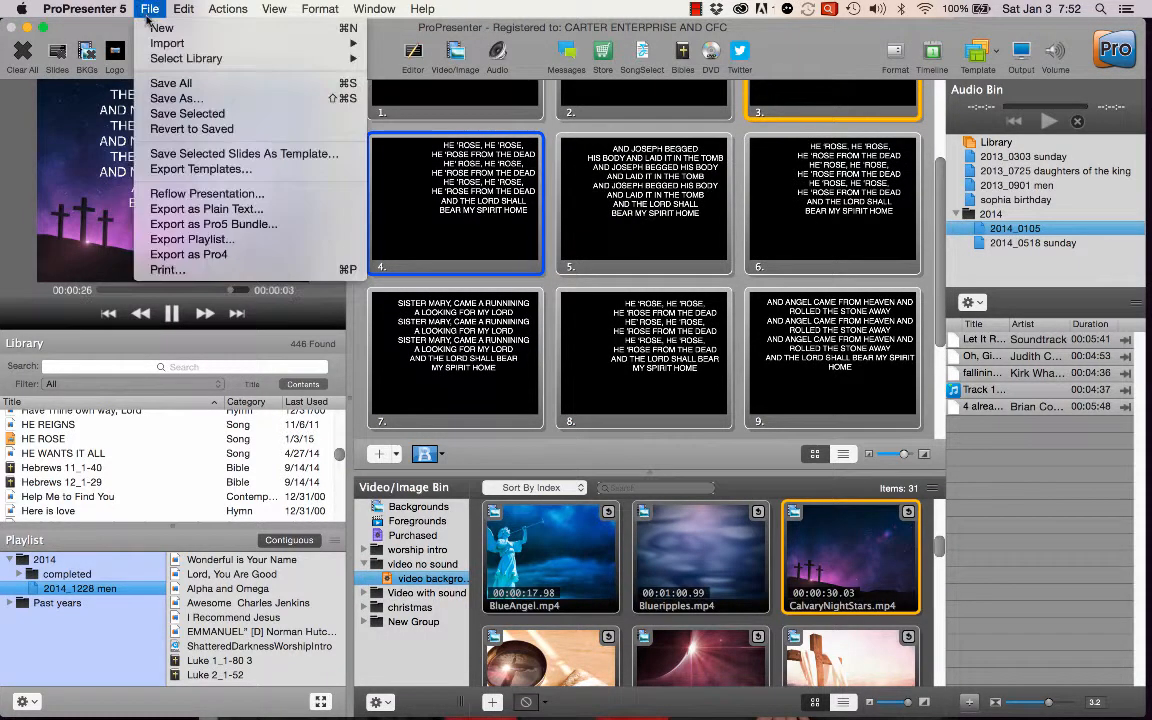
left_click(209, 86)
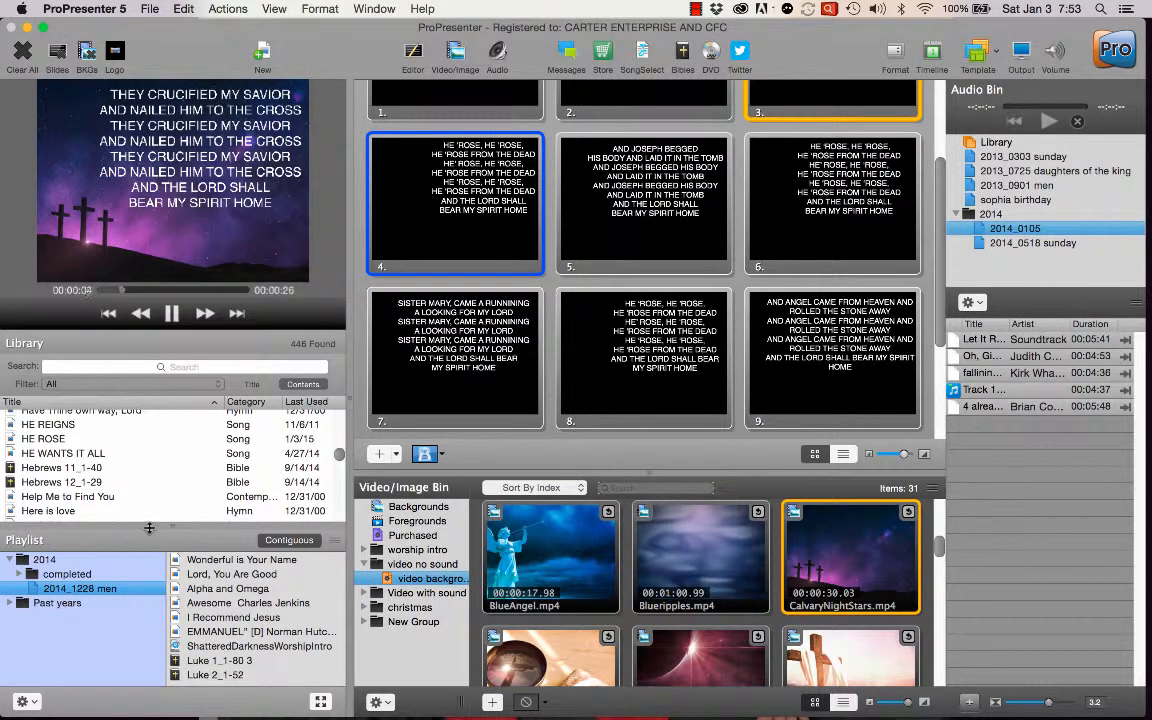
Open the 2014_1228 men playlist and view the playlists stored in the completed folder under 2014.
left_click(73, 588)
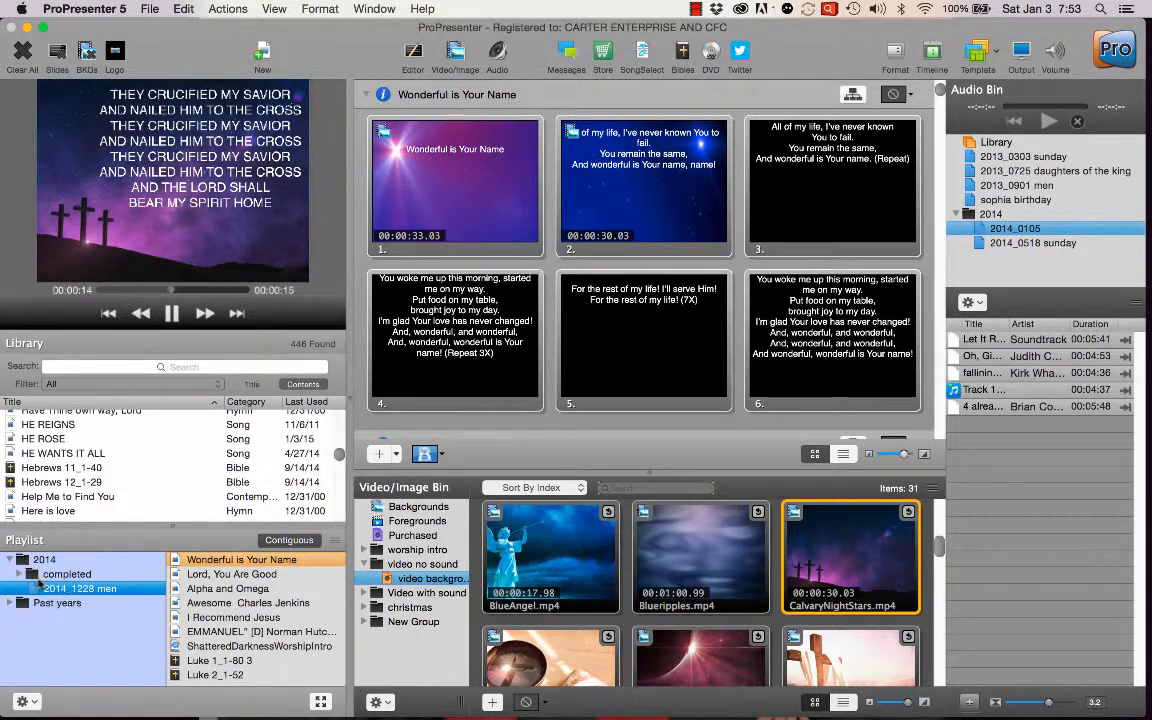
left_click(19, 574)
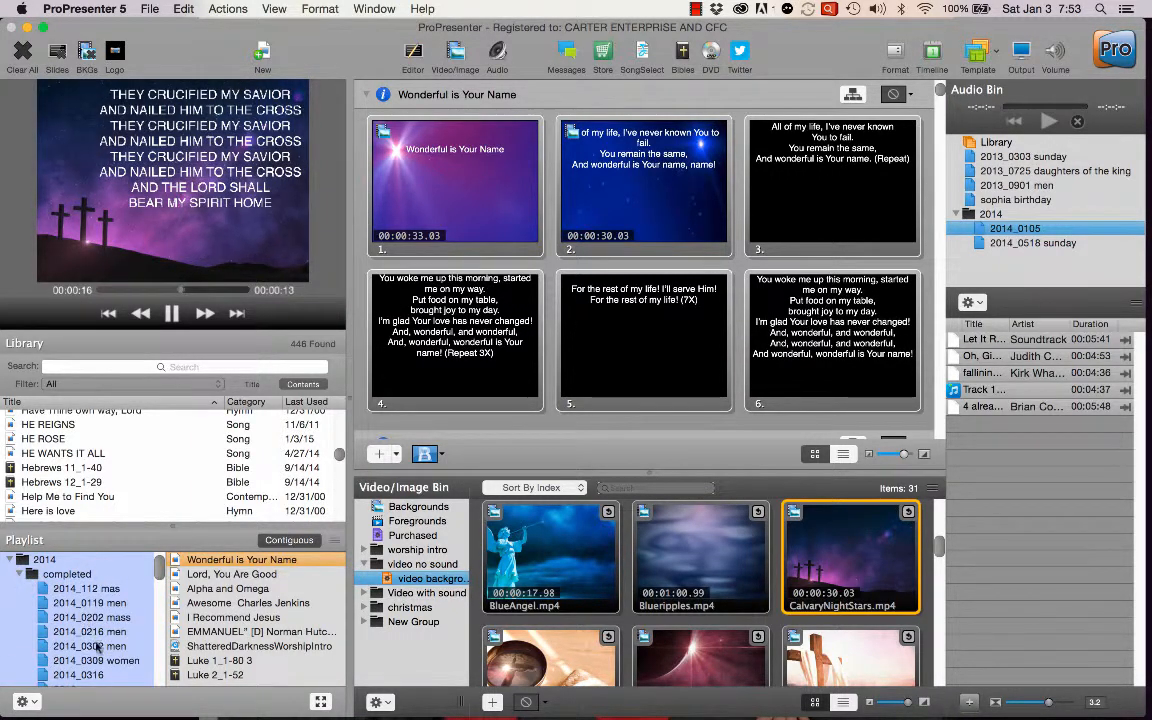
left_click(19, 574)
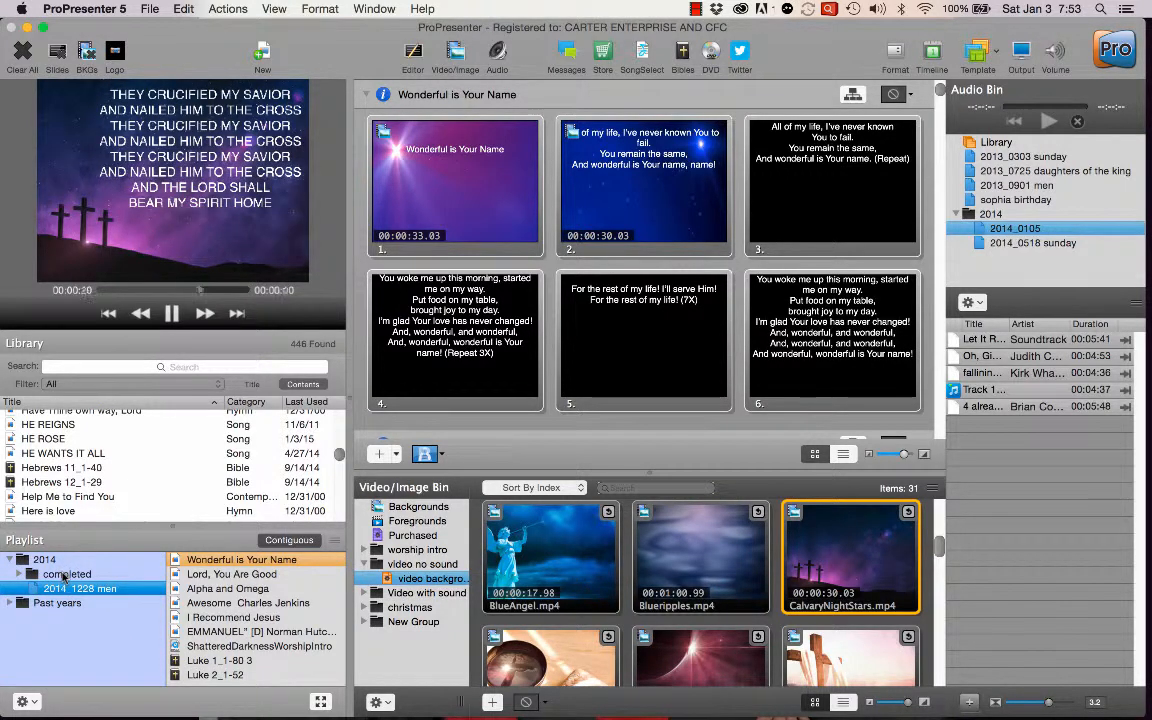
Create a playlist group folder named 2015 and move it out of the 2014 folder to the top level.
left_click(9, 559)
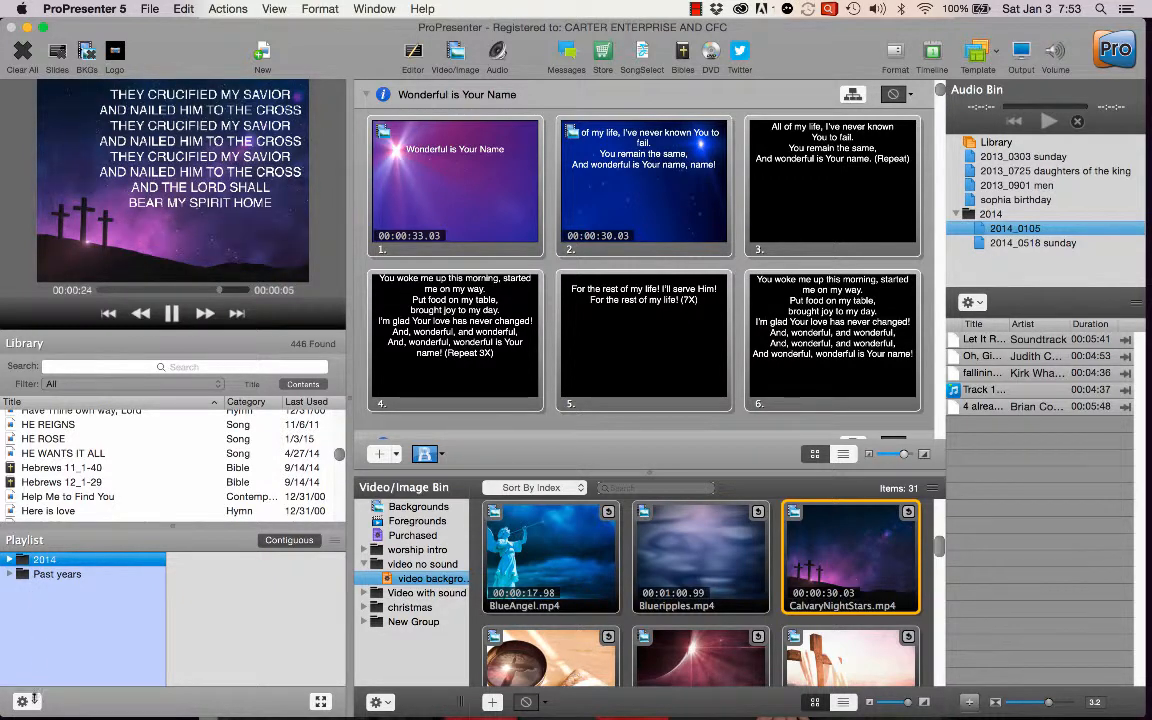
left_click(34, 701)
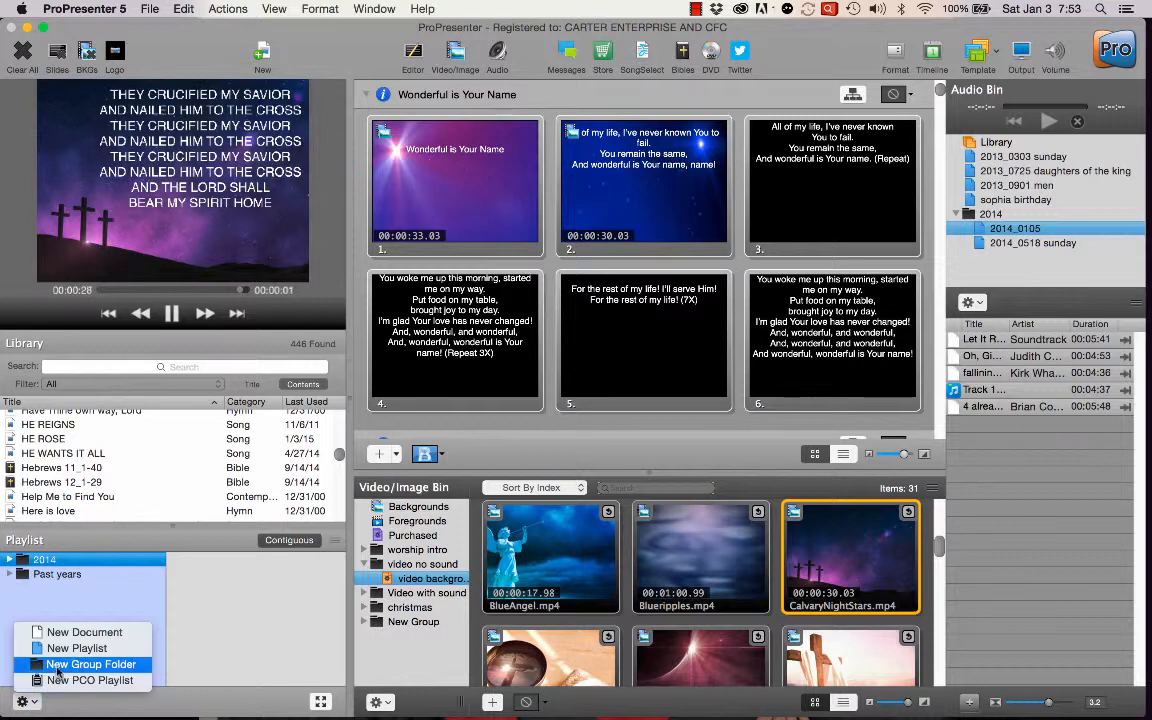
left_click(57, 668)
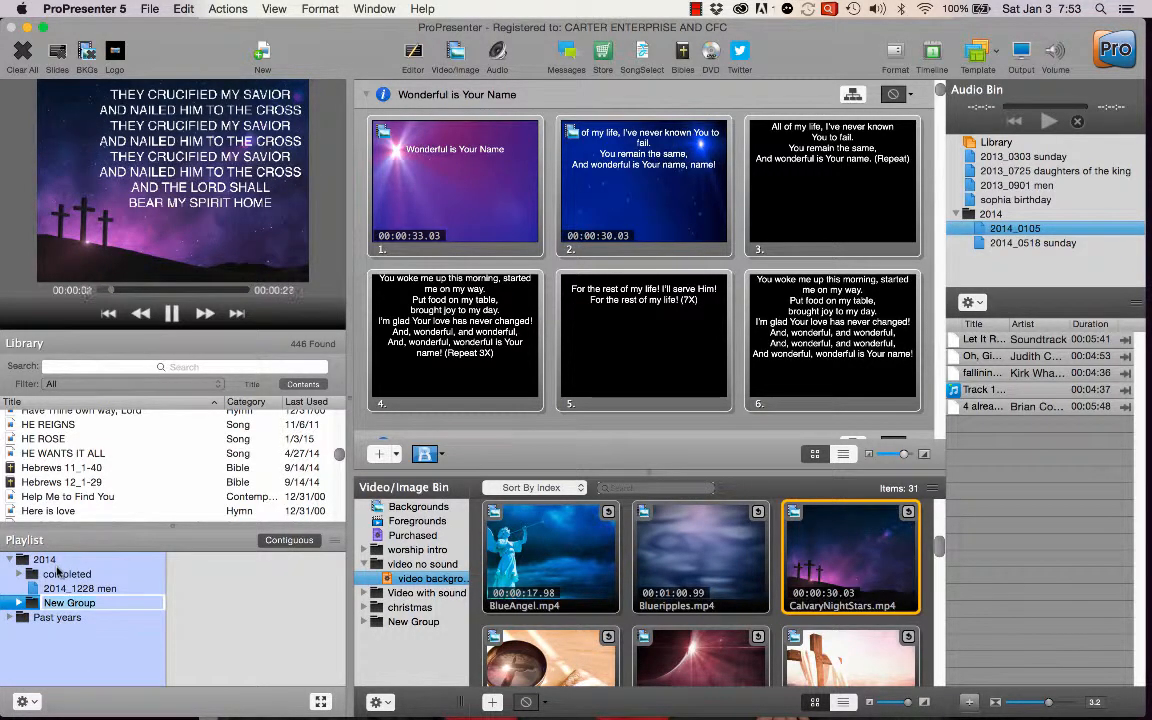
type("2015")
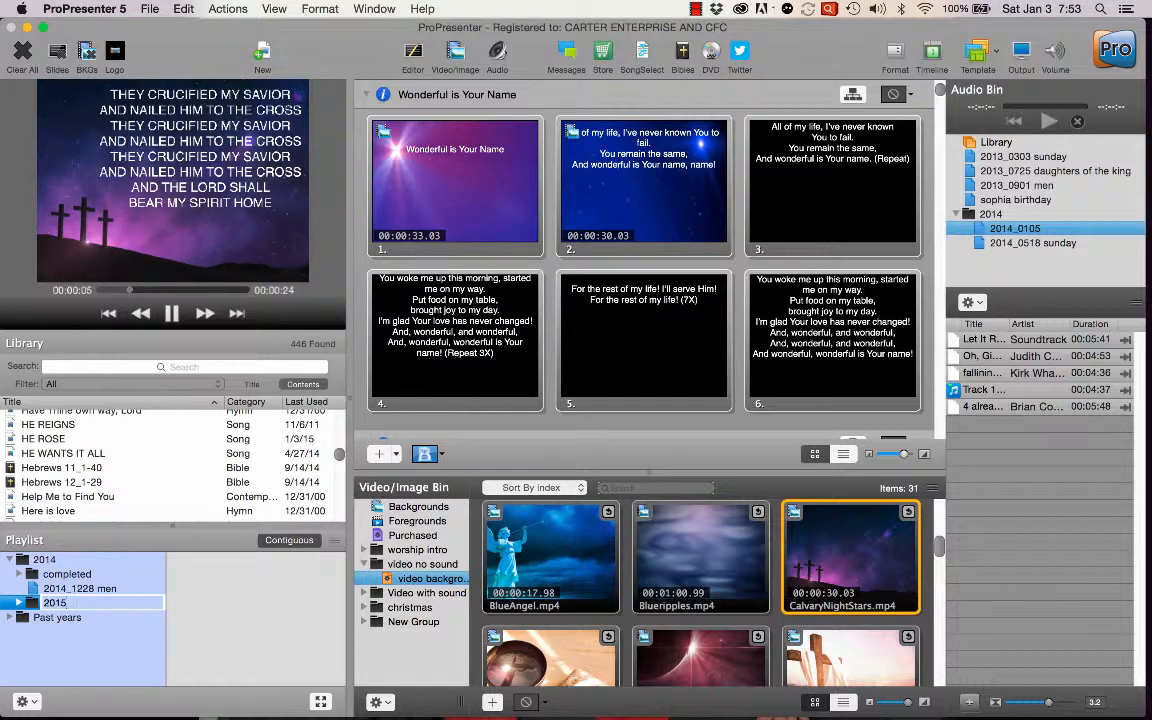
key("Return")
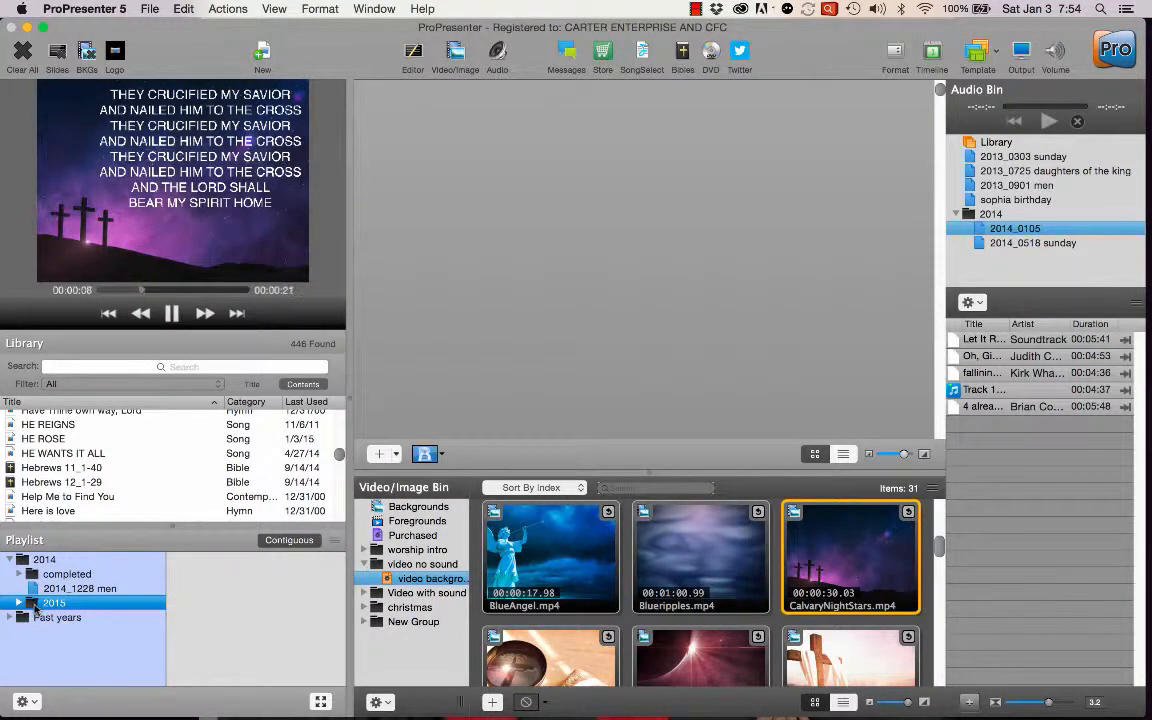
left_click_drag(35, 603, 14, 638)
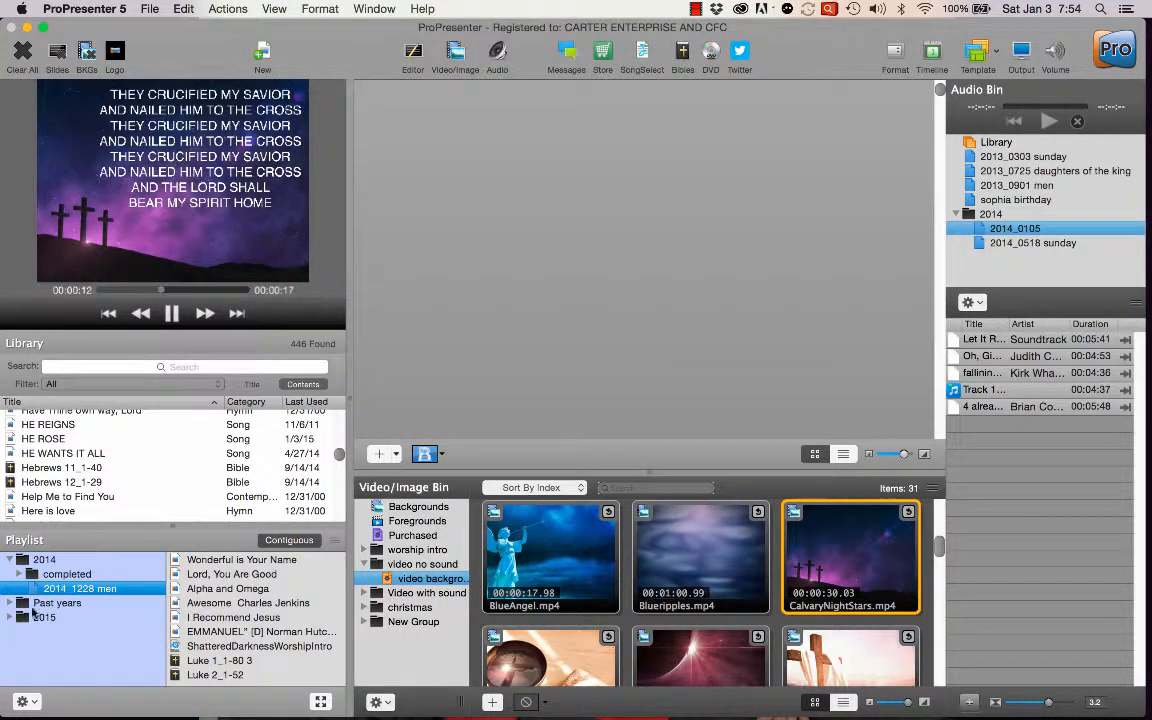
Move the 2014 playlist folder into the Past years folder and collapse Past years.
left_click(9, 559)
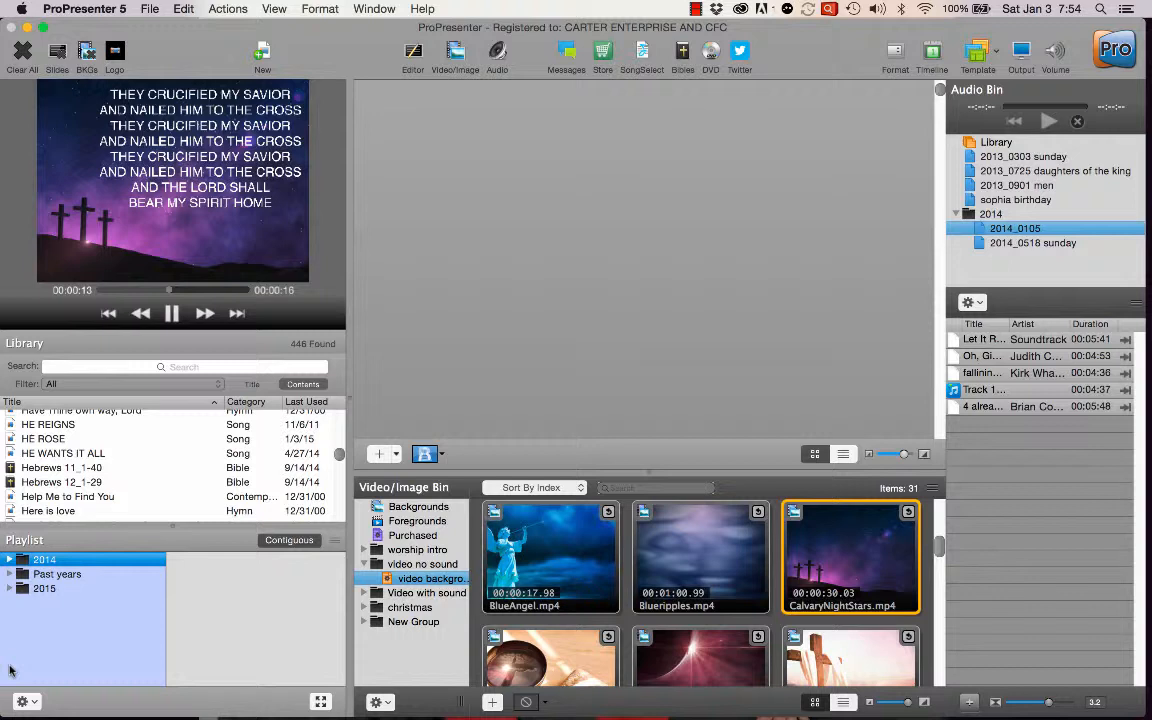
left_click(9, 589)
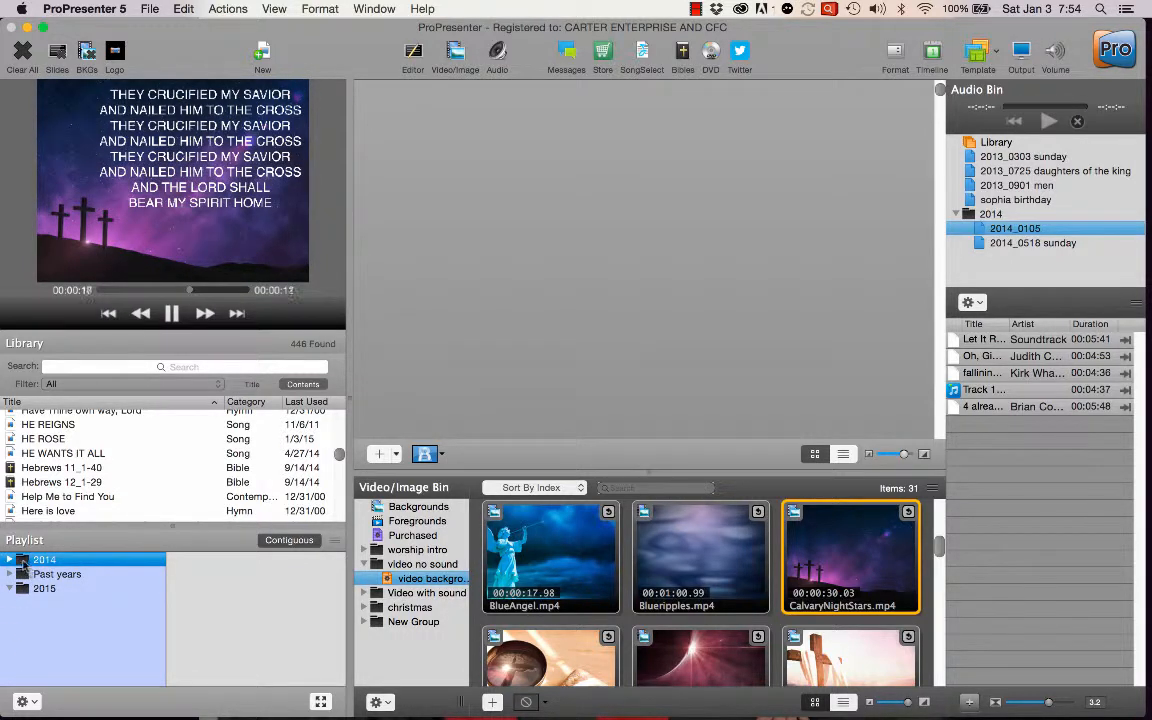
left_click_drag(24, 562, 33, 578)
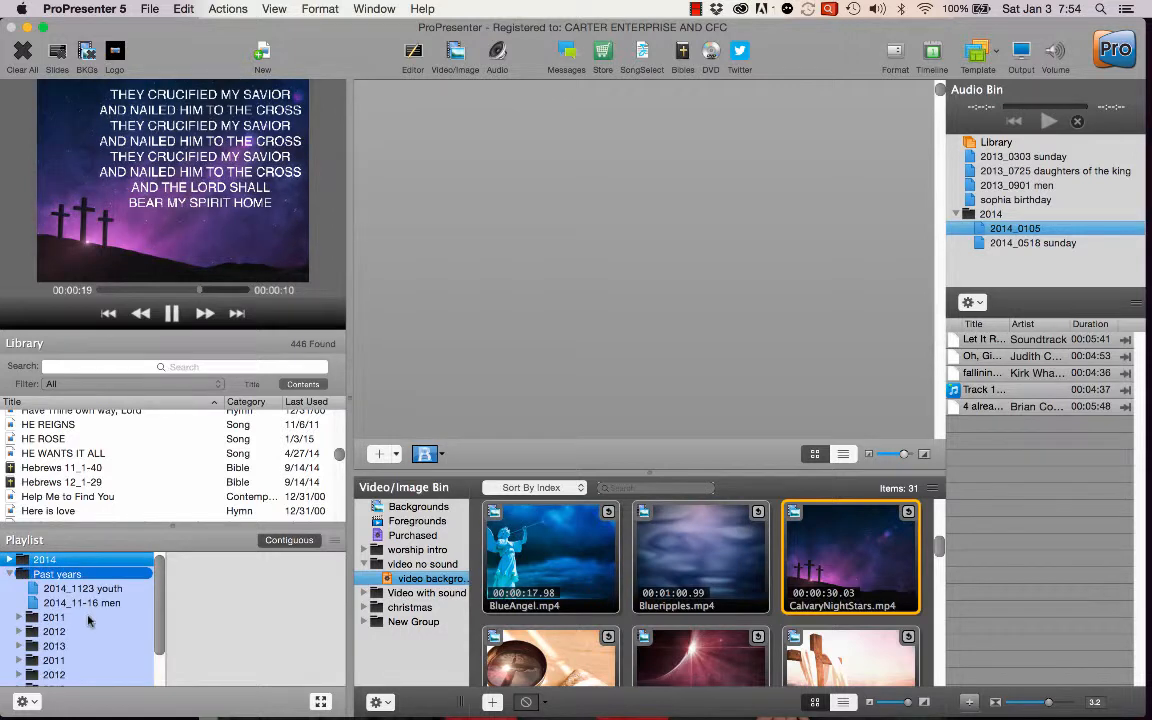
left_click(10, 560)
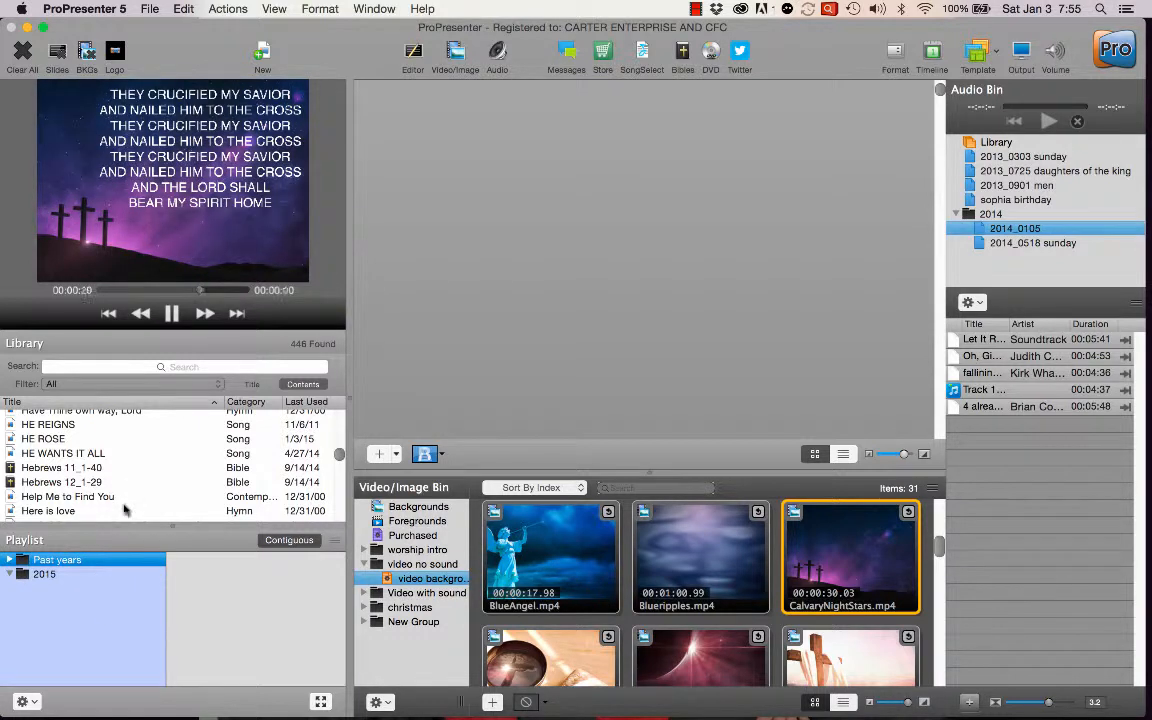
Add a new playlist inside the 2015 folder.
left_click(30, 575)
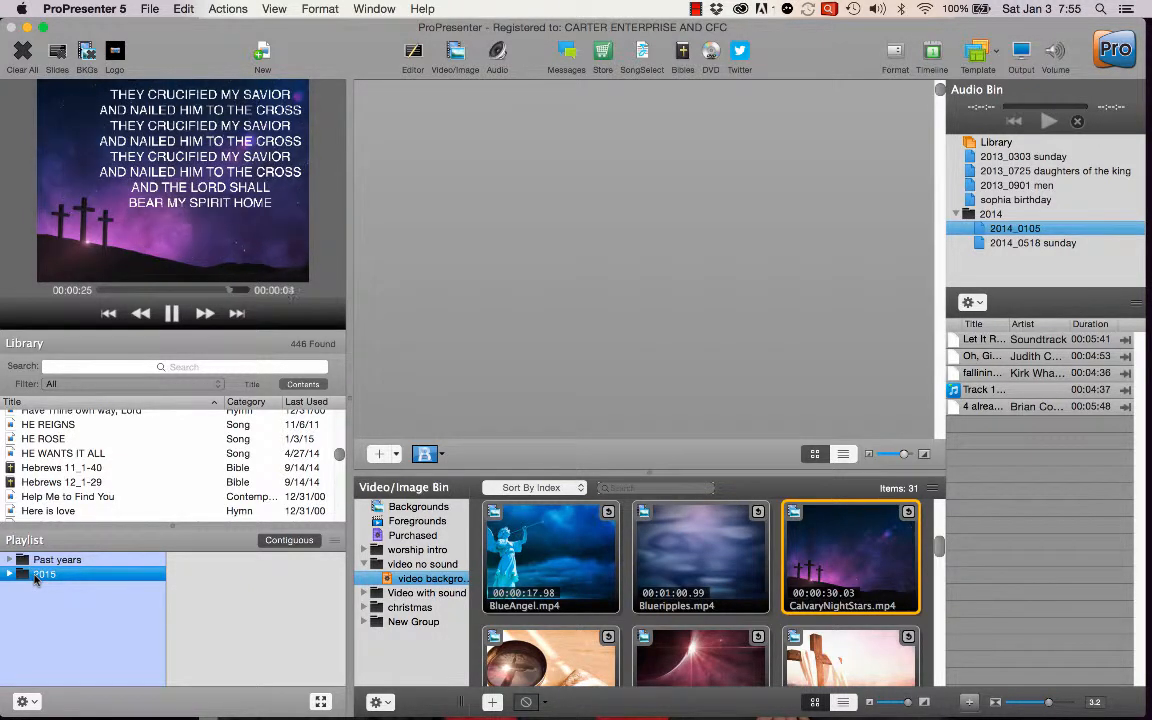
left_click(30, 702)
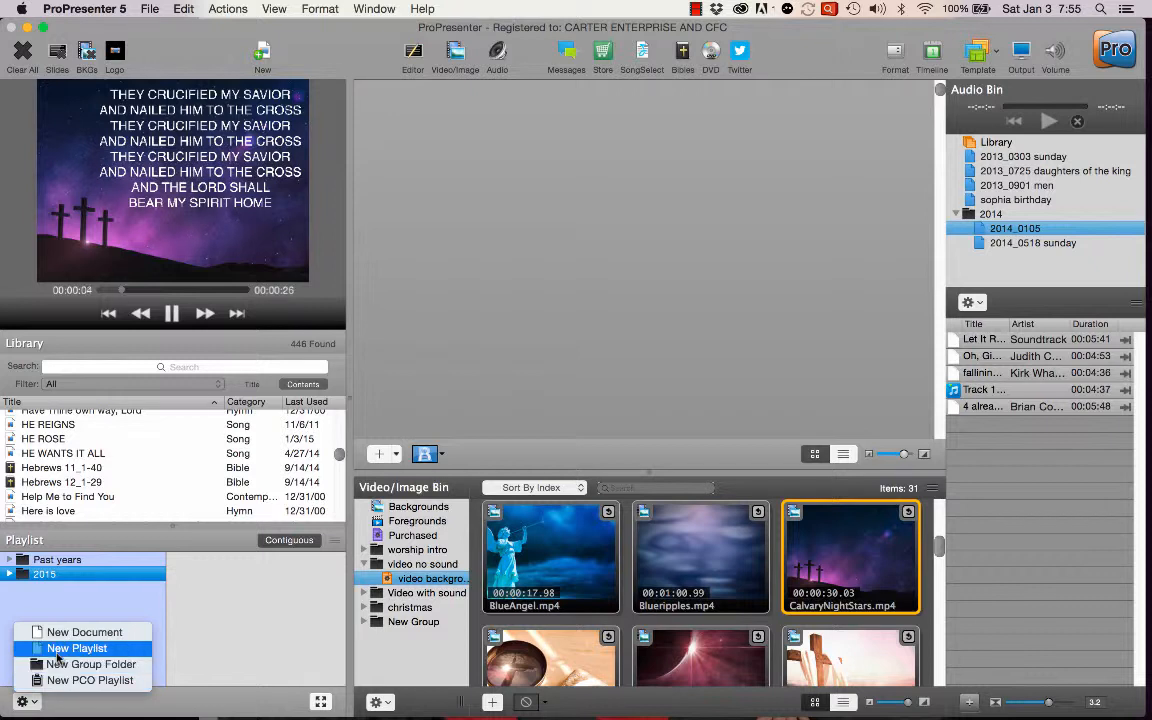
left_click(62, 649)
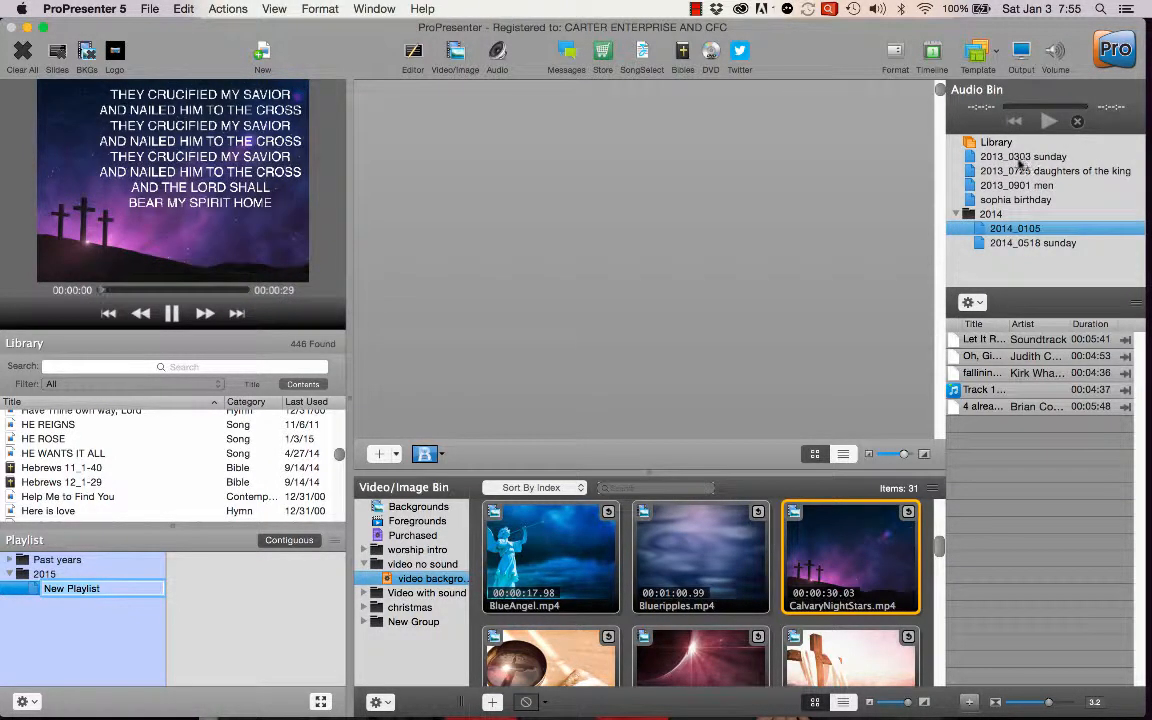
Browse the playlists in the first 2011 folder under Past years to examine how they are named.
left_click(10, 561)
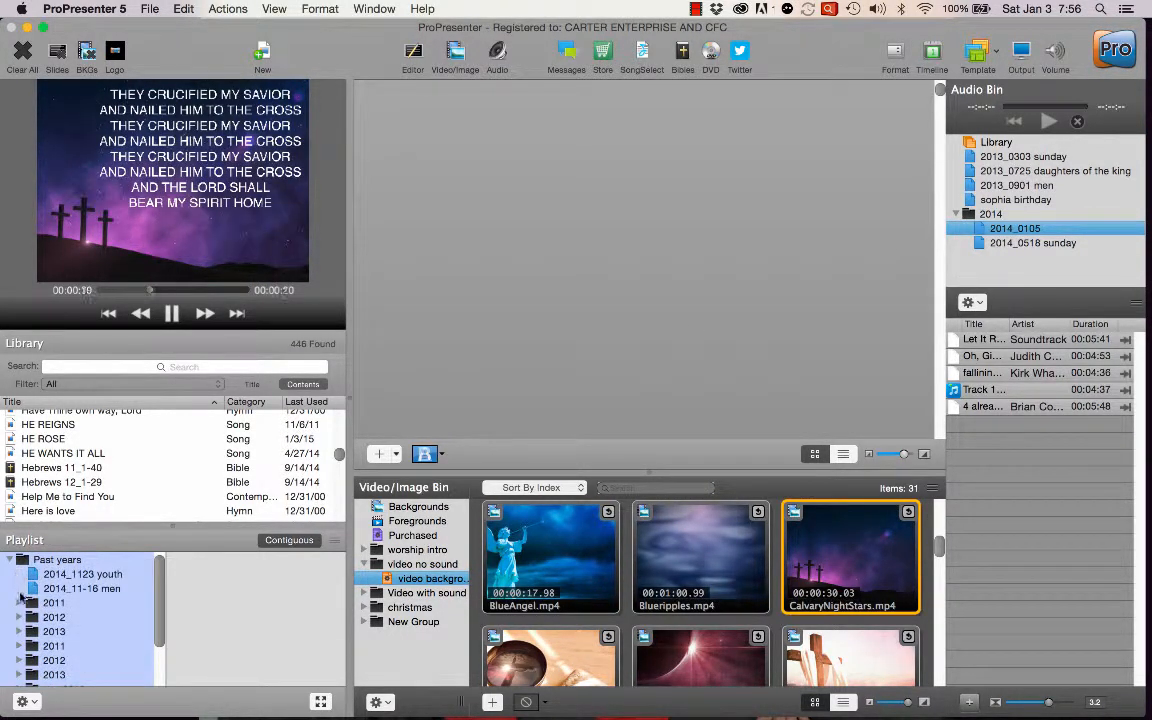
left_click(19, 603)
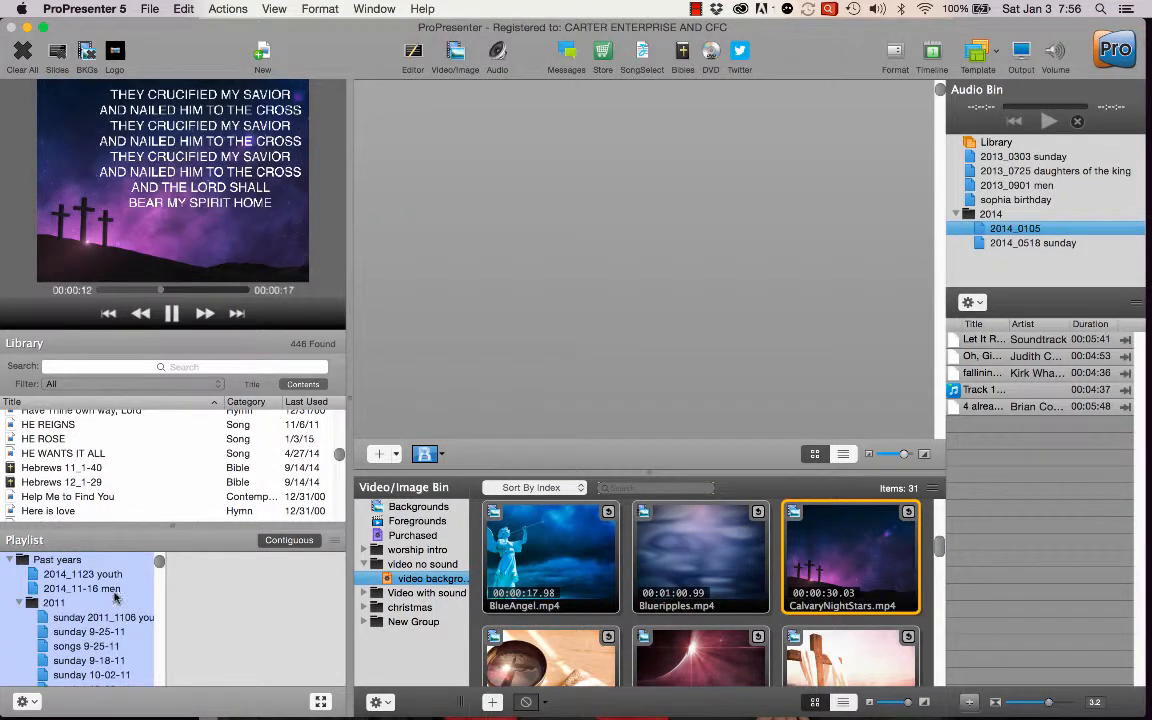
scroll(115, 597, "down", 3)
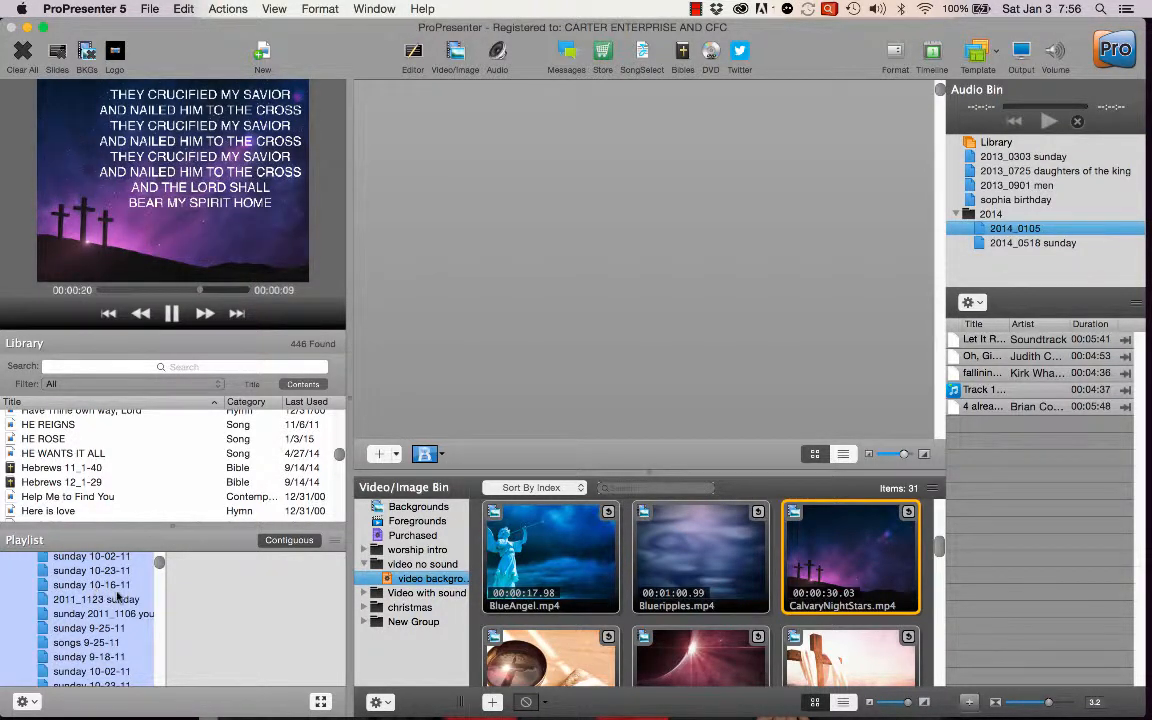
scroll(121, 597, "down", 3)
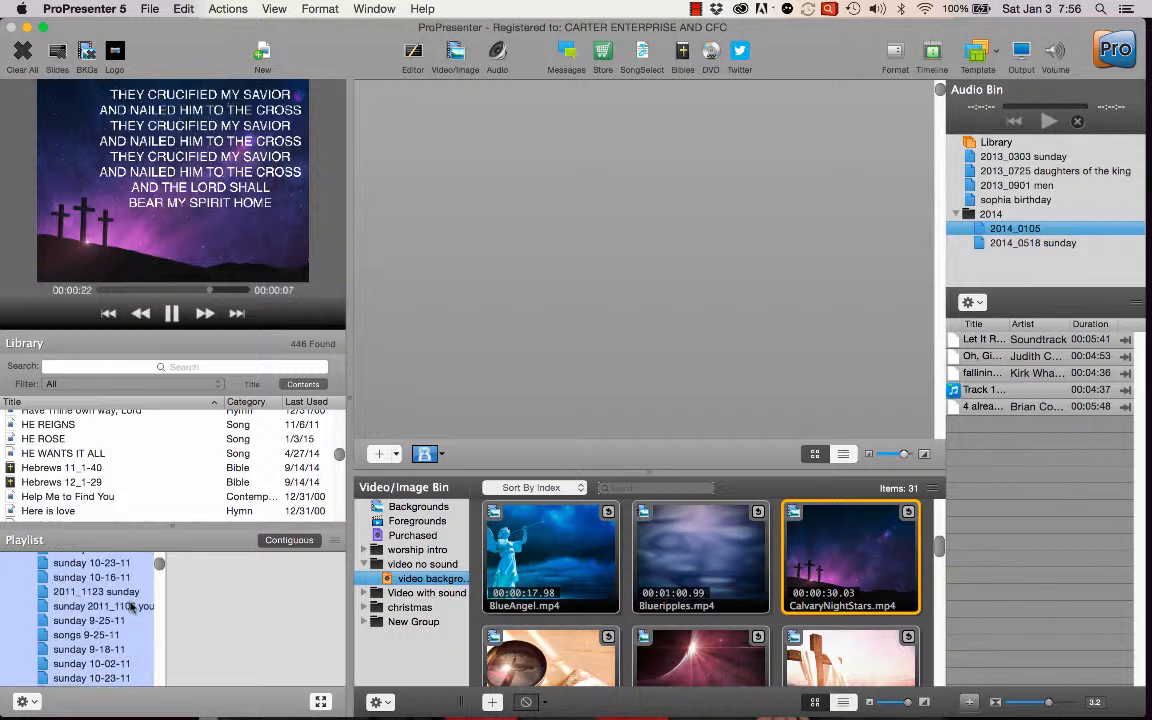
scroll(130, 606, "down", 10)
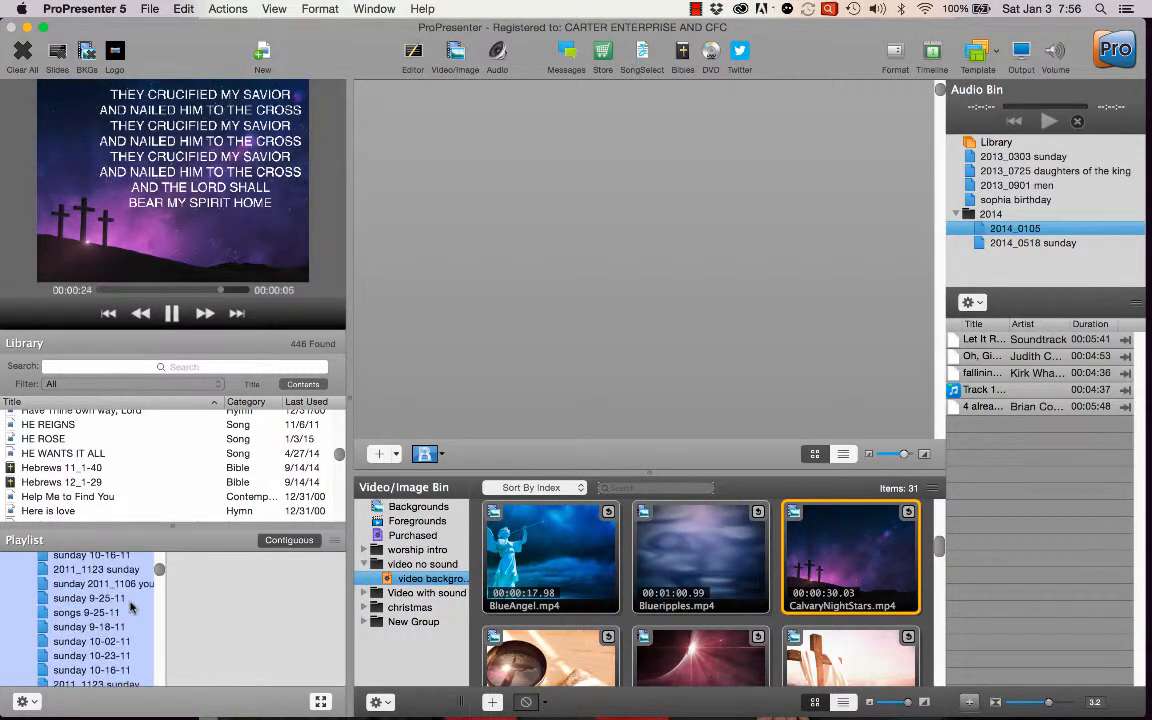
scroll(130, 606, "down", 8)
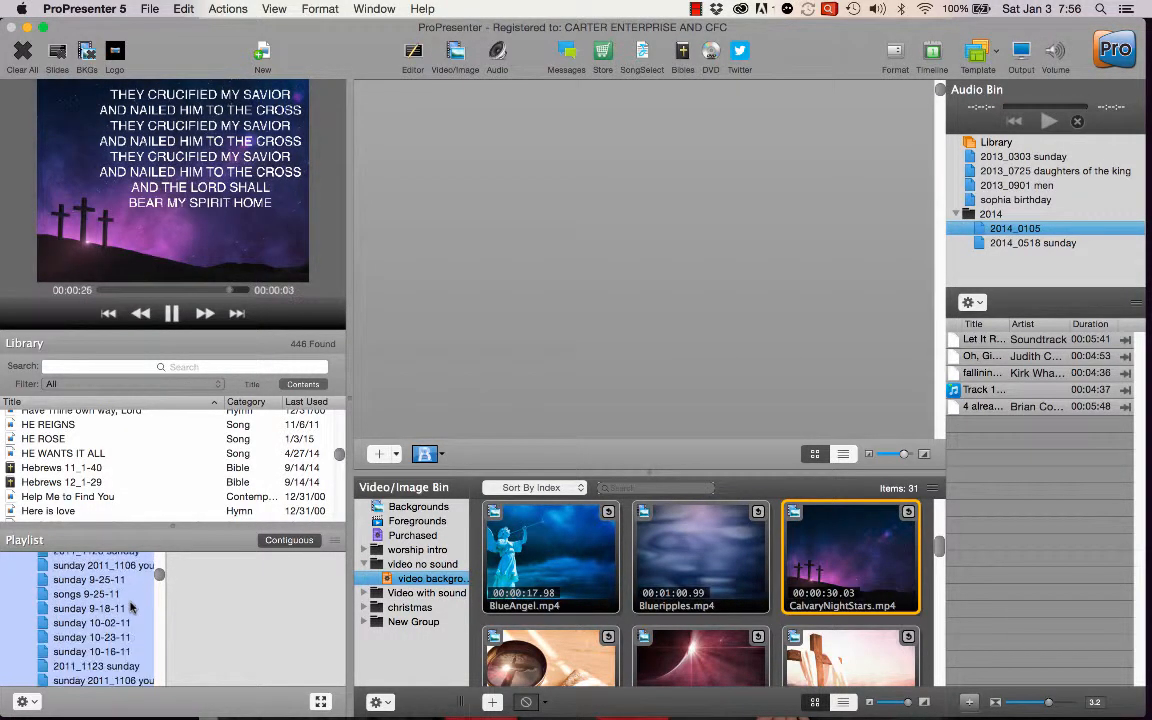
scroll(130, 606, "down", 8)
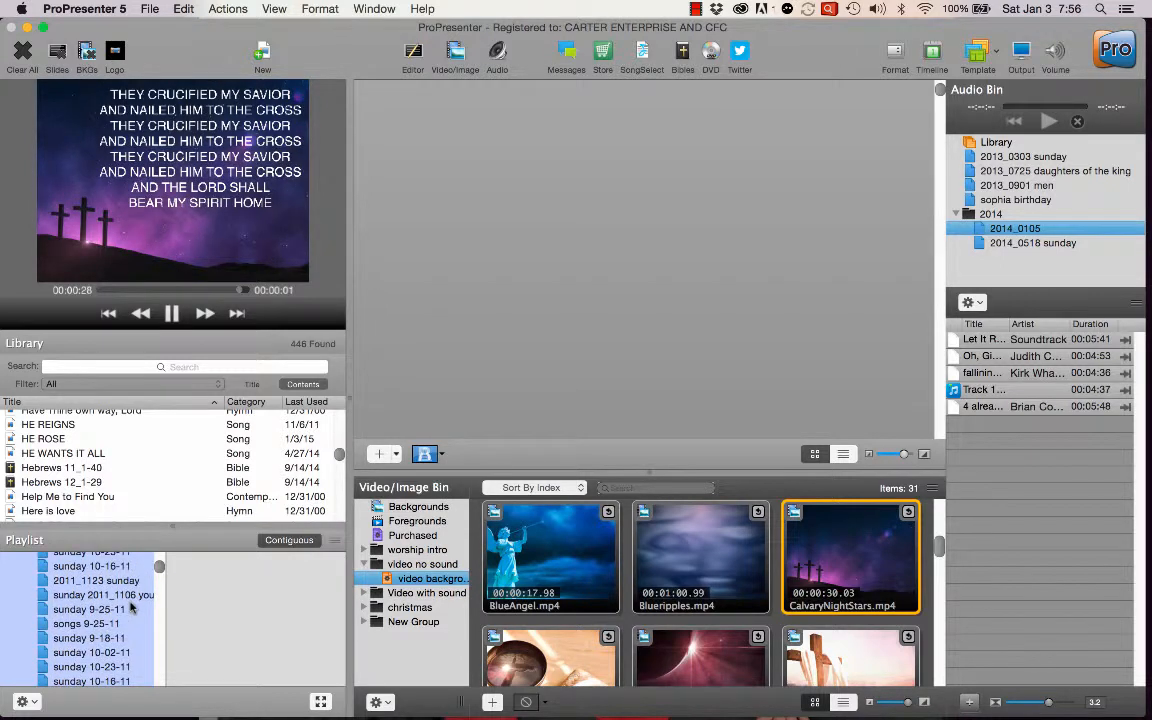
scroll(130, 606, "up", 3)
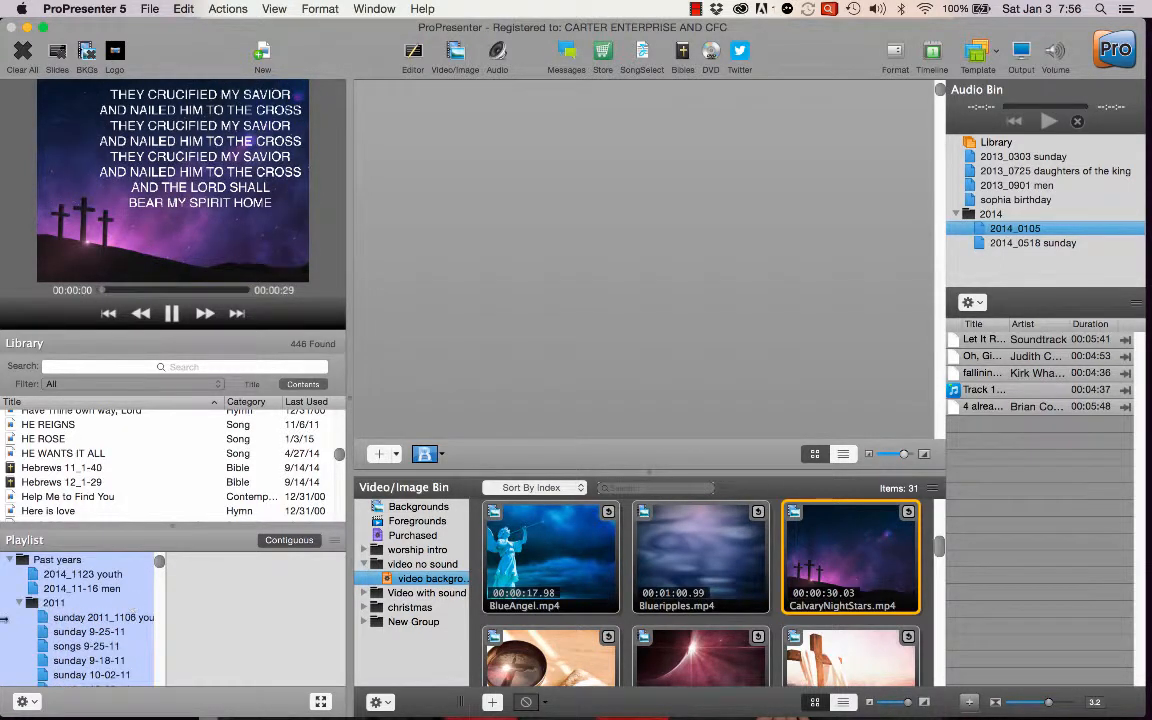
Collapse the 2011 folder and open the 2012_0311 playlist in the first 2012 folder under Past years.
left_click(16, 603)
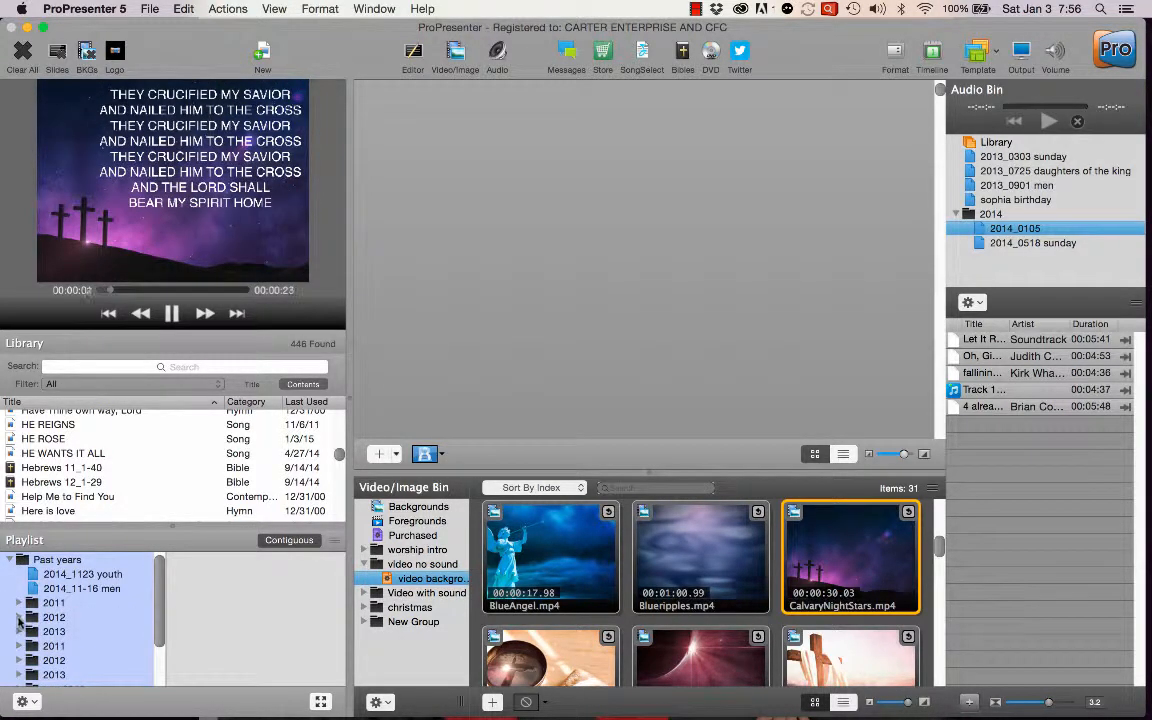
left_click(19, 618)
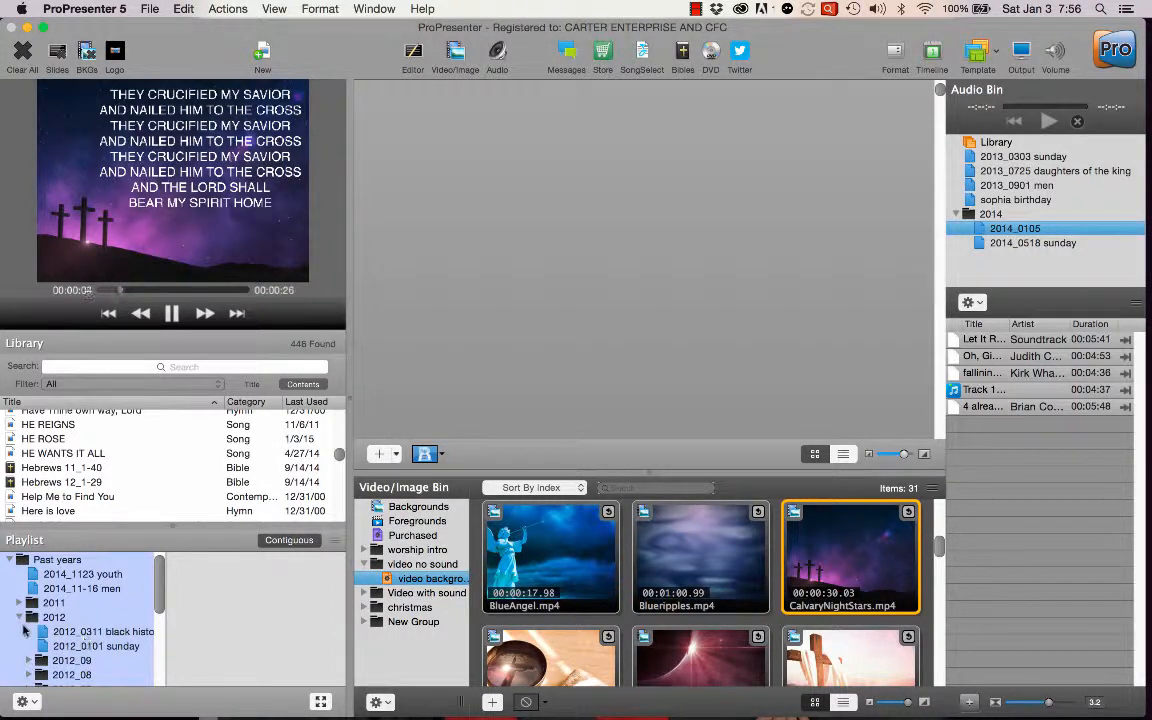
left_click(90, 632)
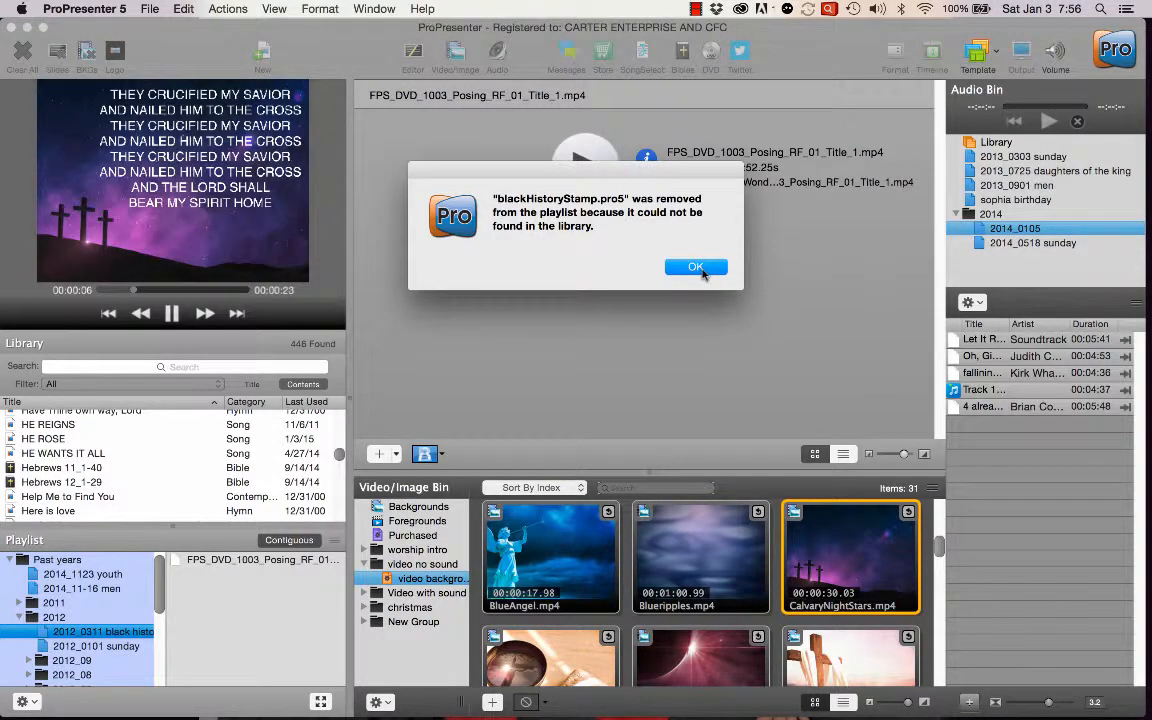
Dismiss the missing-file notice, view the 2012_0101 sunday playlist, and collapse the 2012 and Past years folders.
left_click(697, 268)
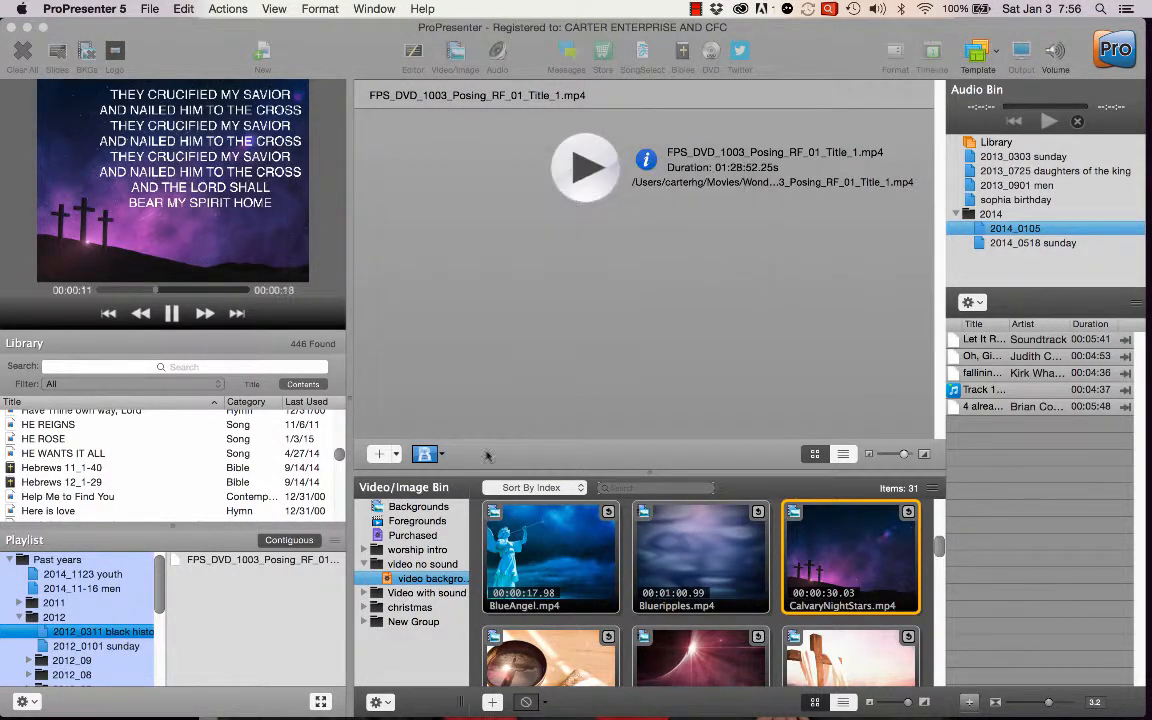
left_click(97, 647)
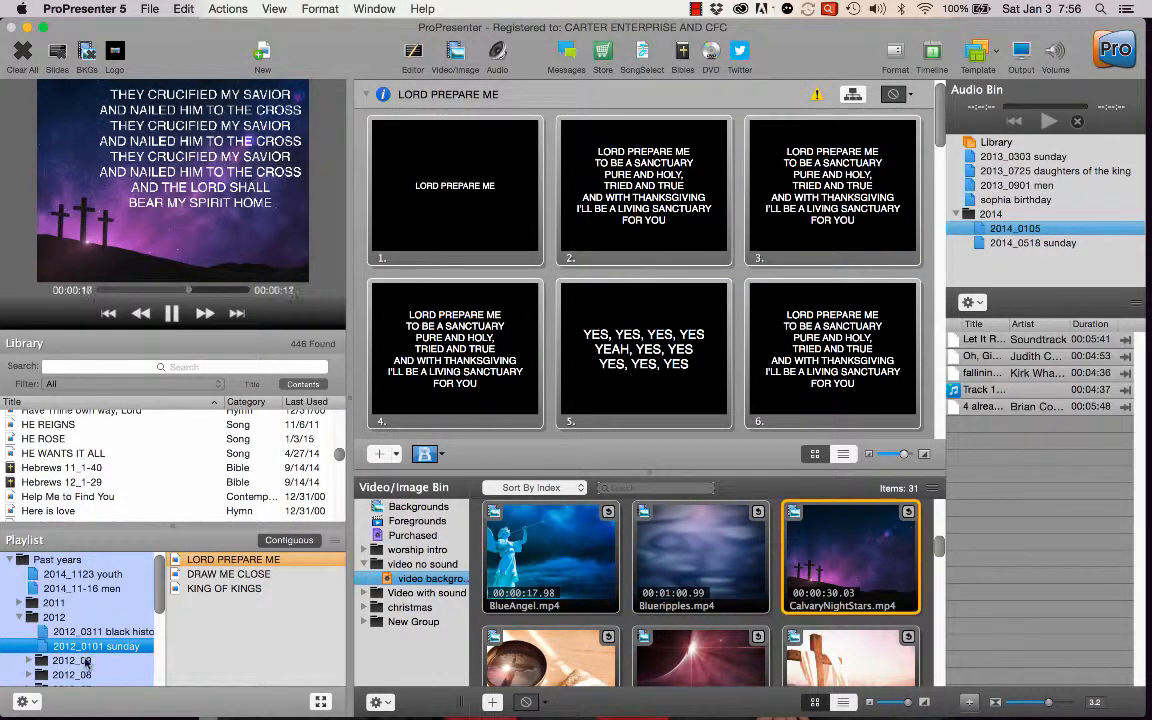
left_click(20, 617)
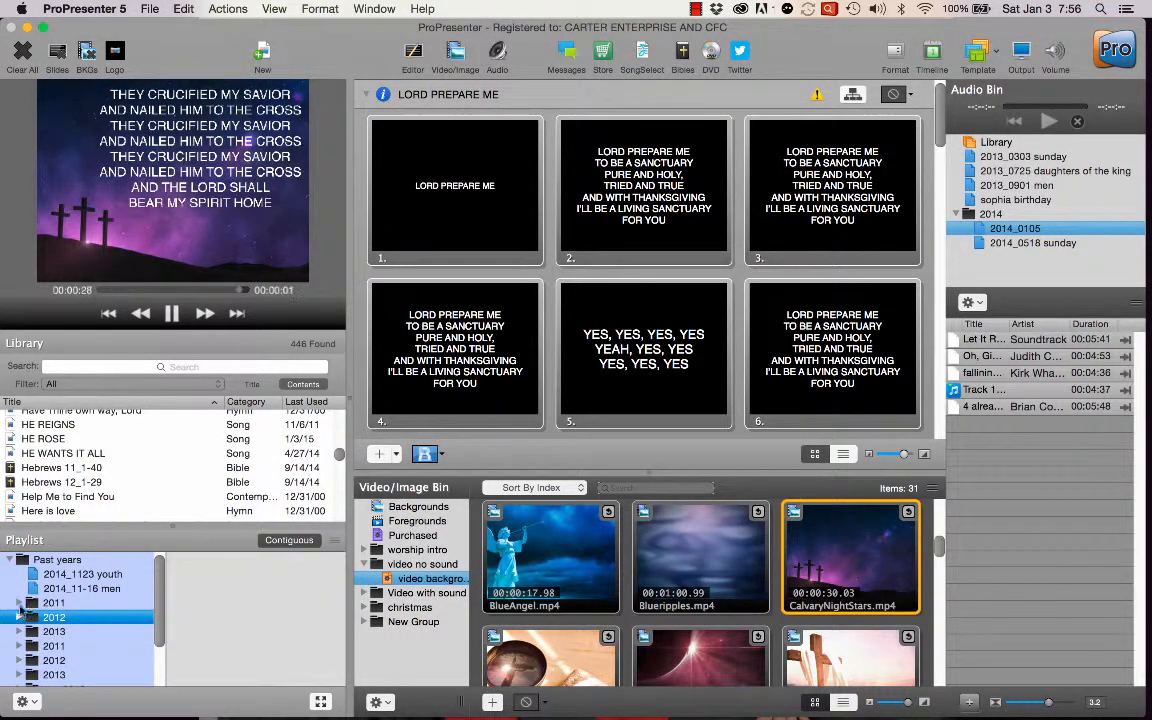
left_click(14, 560)
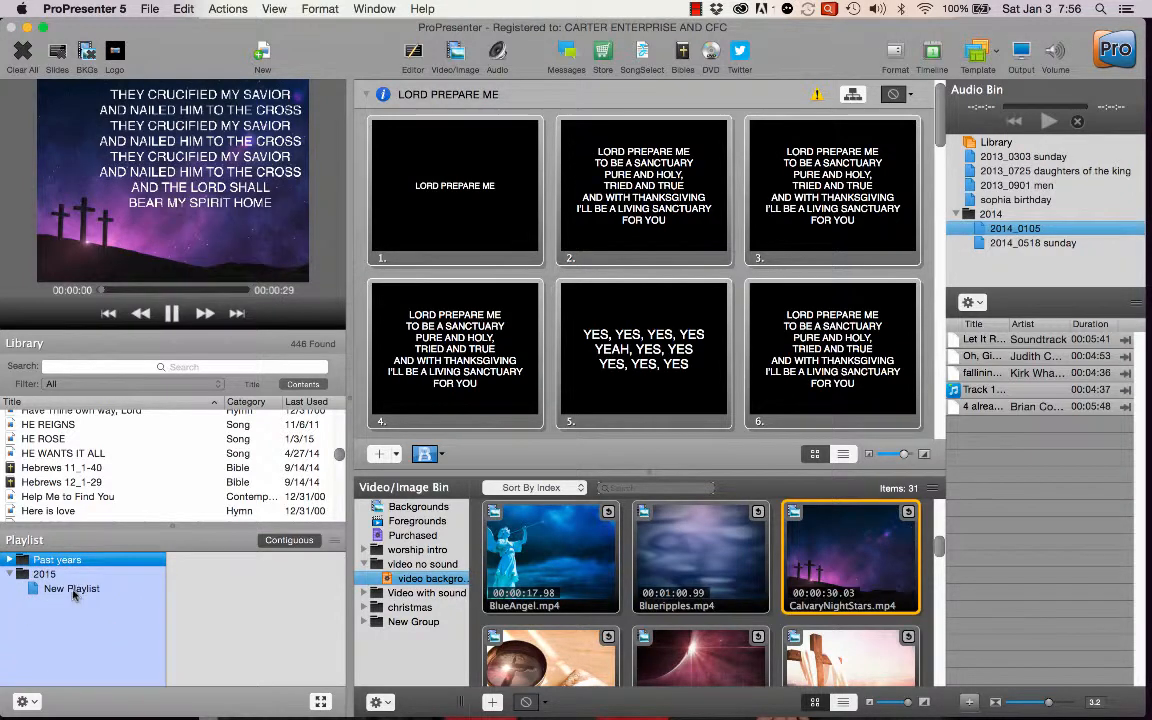
Add HE WANTS IT ALL, God is my everything, God Blocked It and God's Got A Blessing from the library to the 2015 folder's new playlist.
left_click(72, 588)
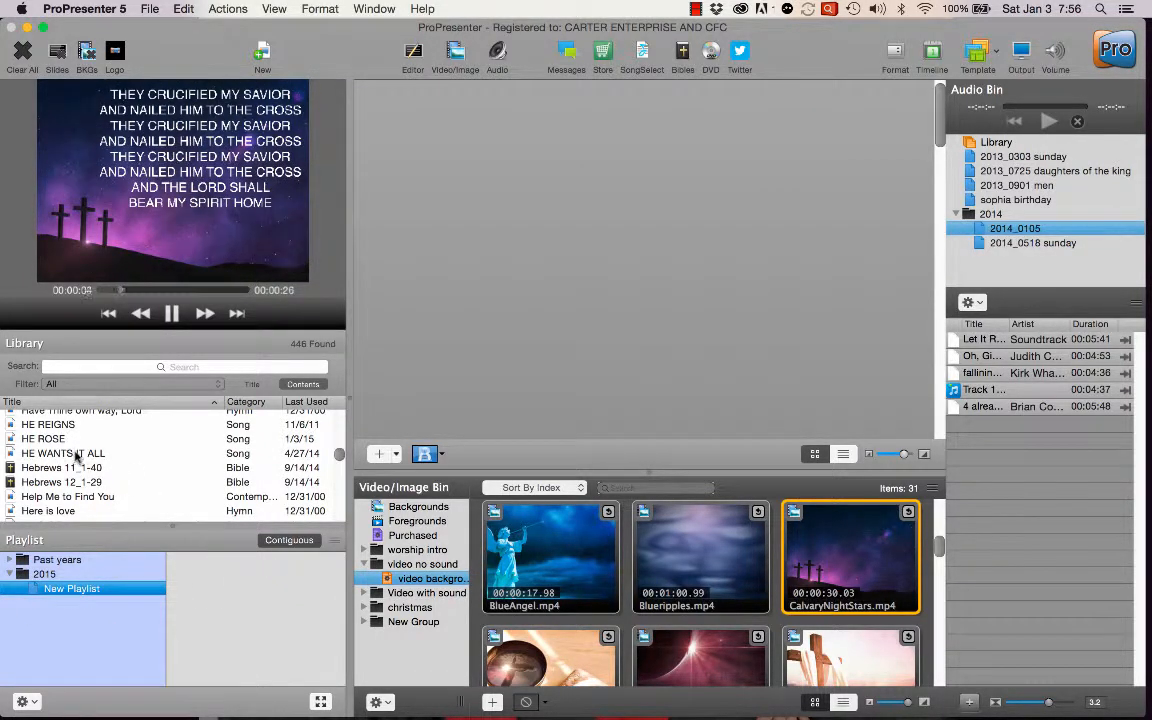
left_click_drag(77, 455, 262, 590)
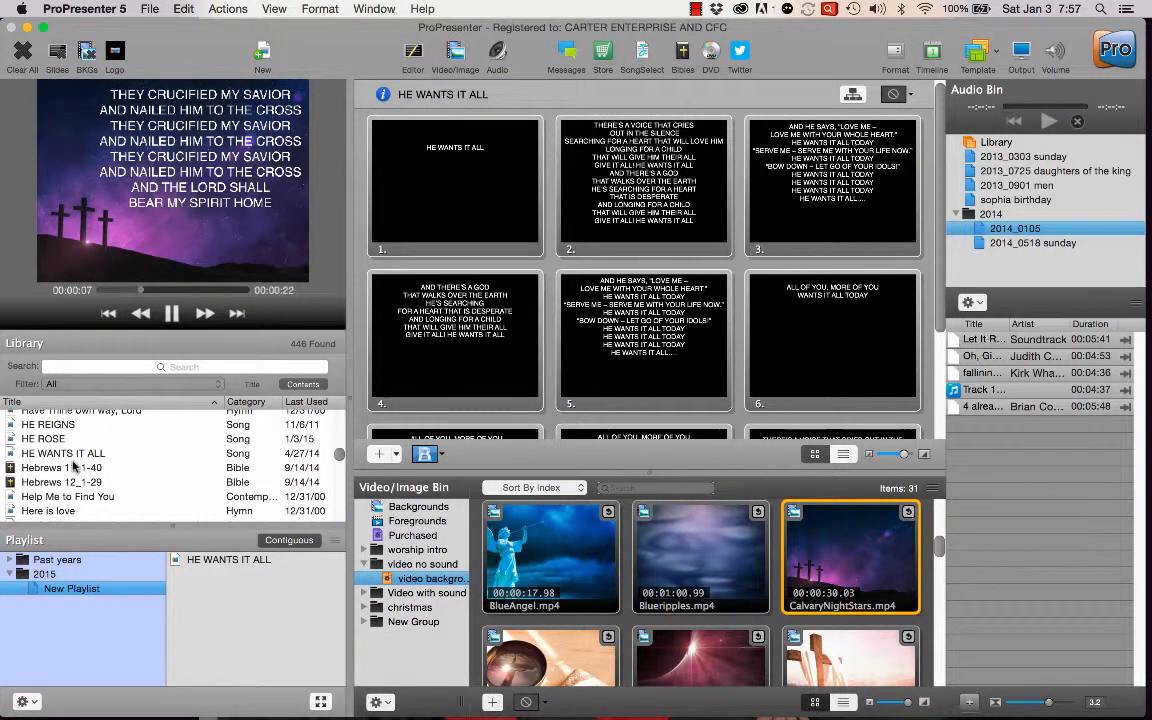
scroll(73, 463, "up", 10)
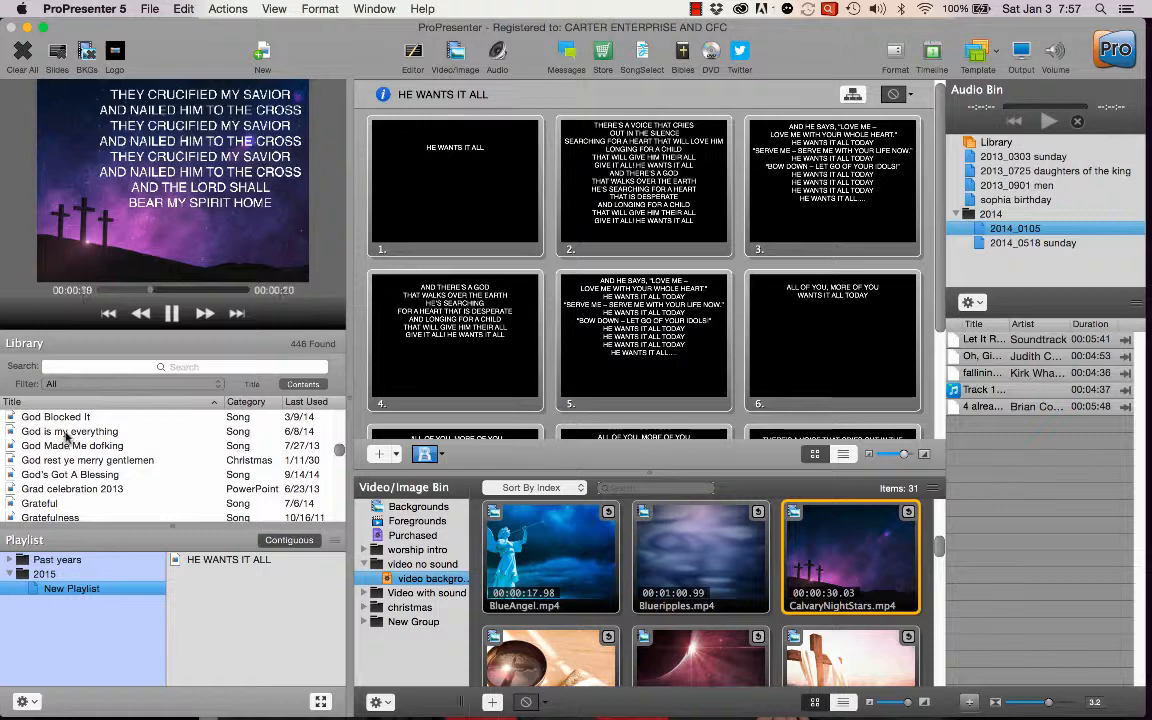
left_click_drag(67, 436, 220, 574)
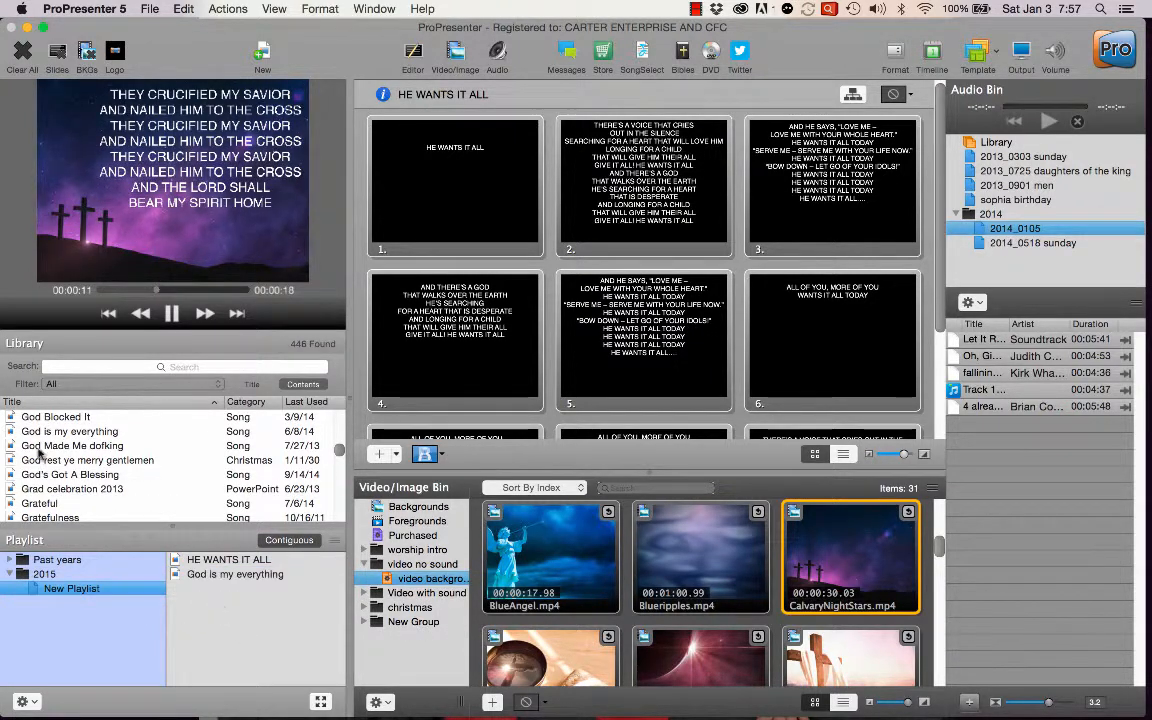
left_click_drag(44, 419, 217, 637)
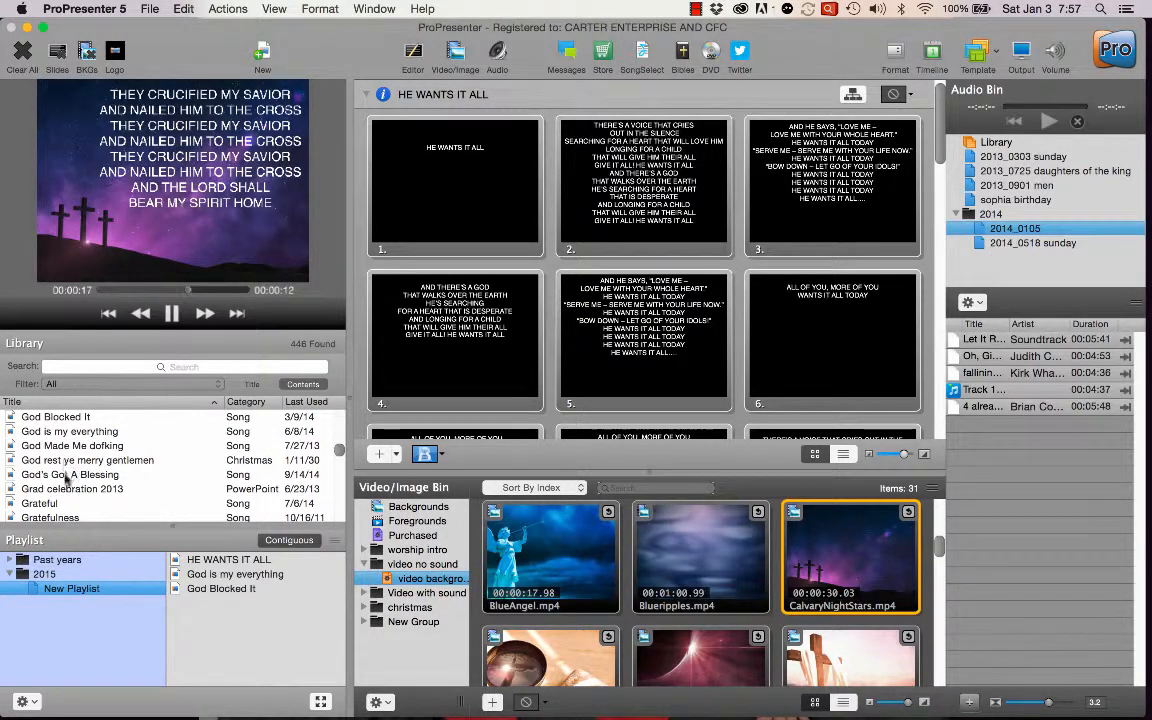
left_click_drag(66, 476, 222, 612)
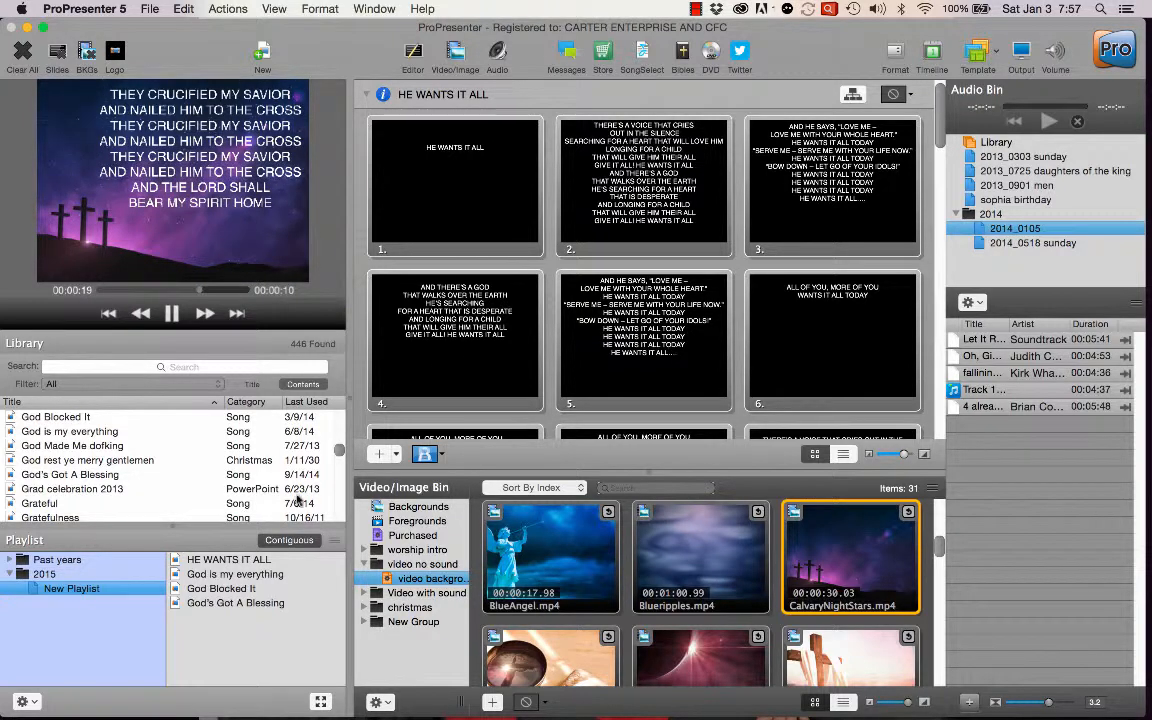
Open HE WANTS IT ALL from the new playlist and send its second slide to the live output.
left_click(222, 562)
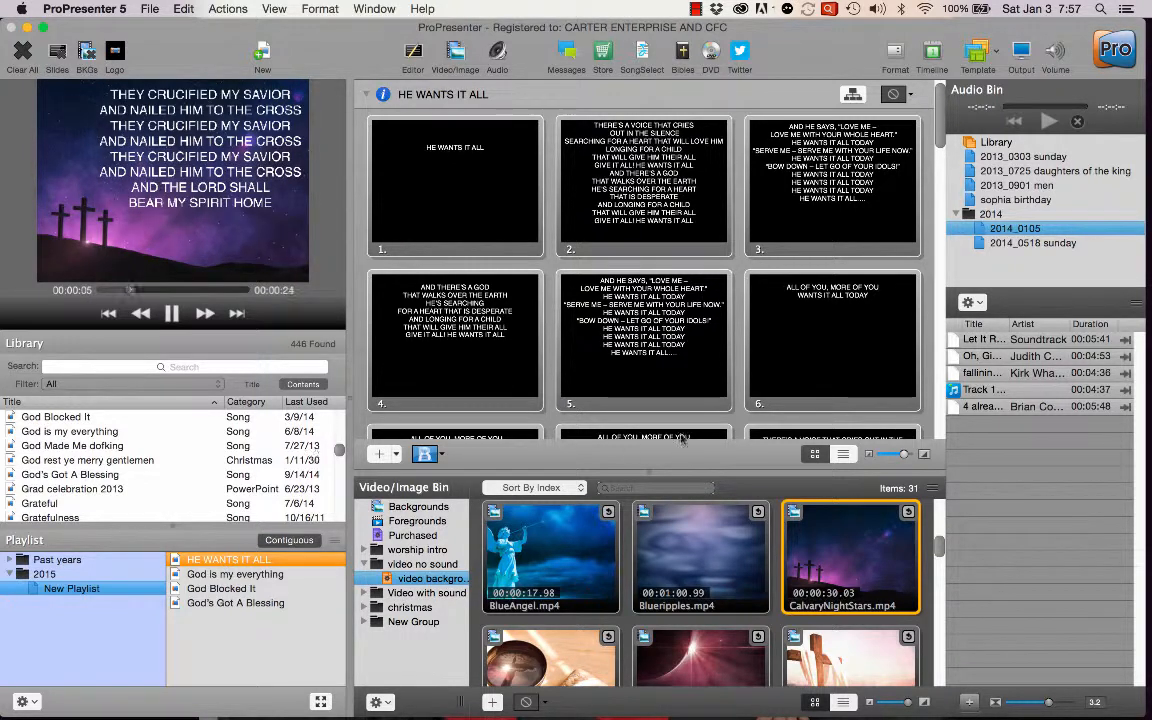
left_click(607, 152)
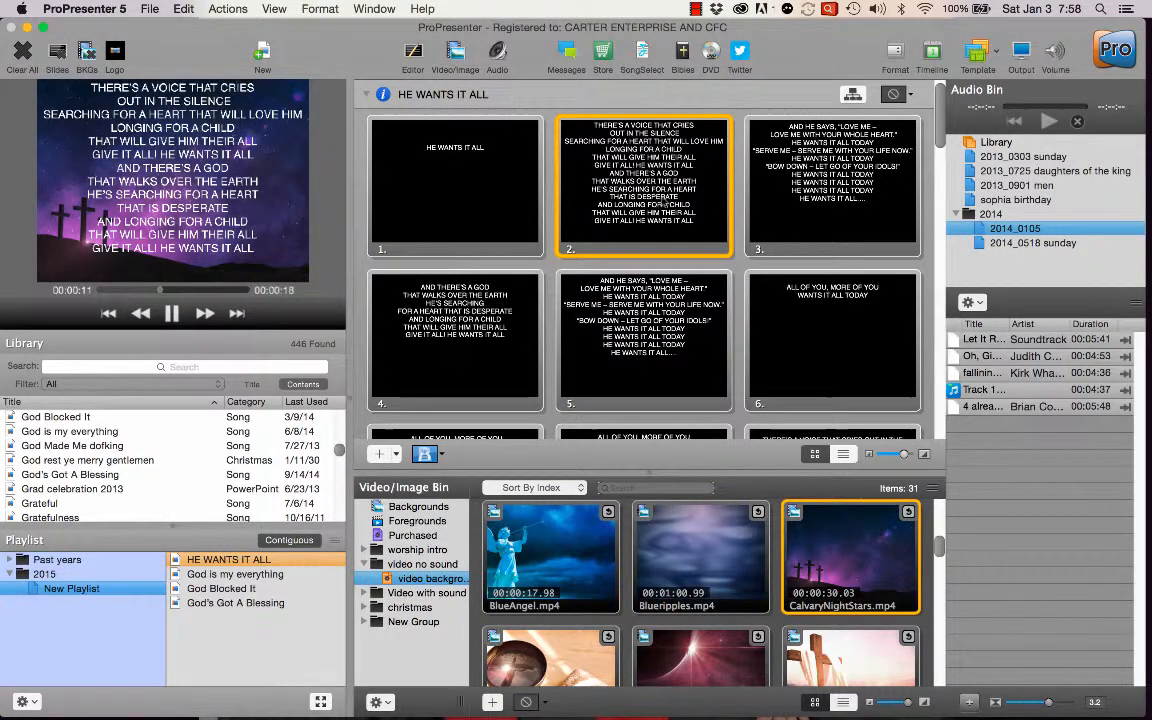
left_click(27, 26)
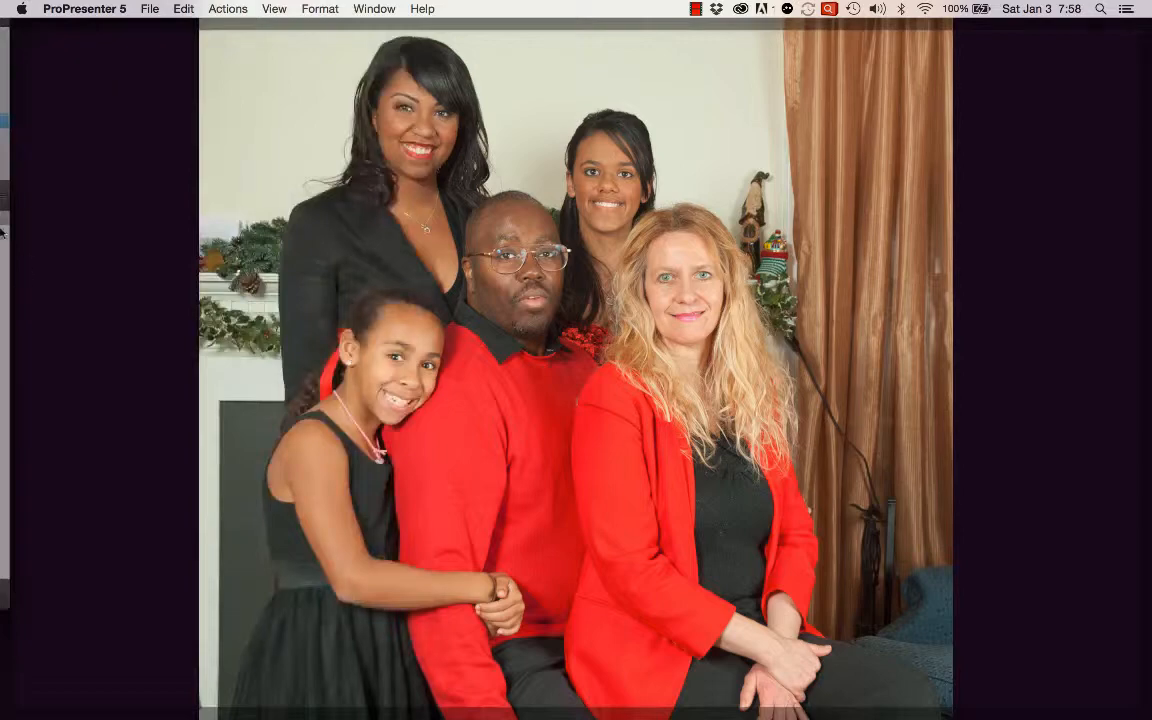
left_click(2, 42)
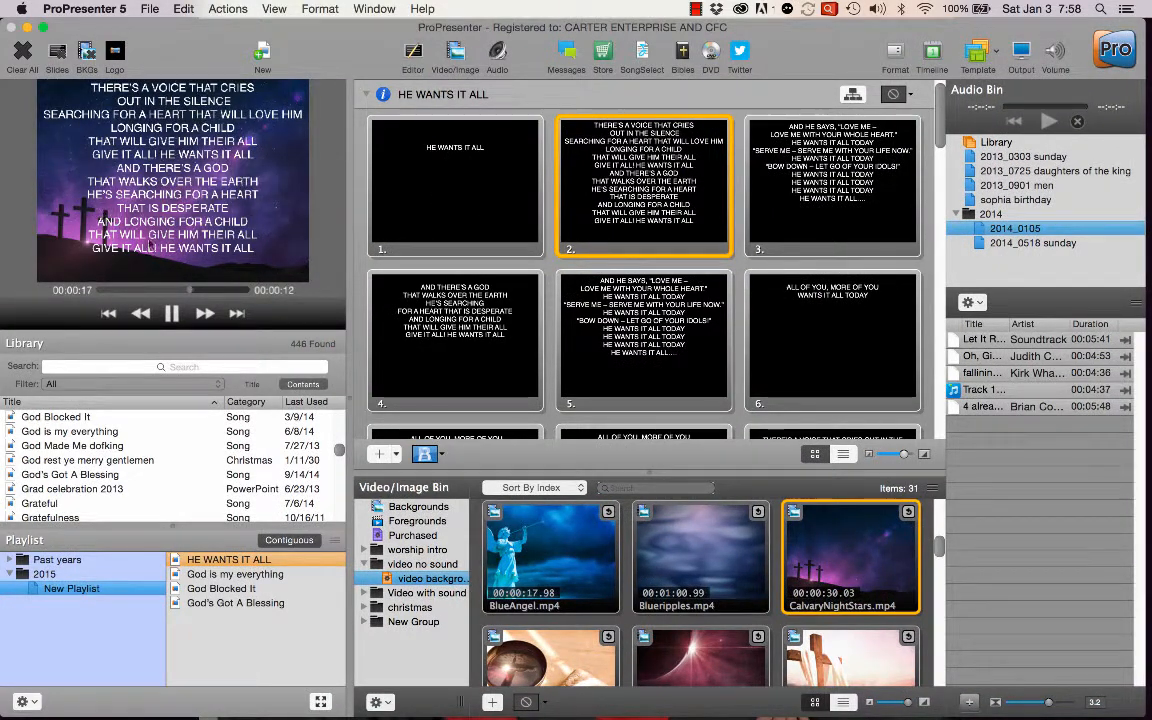
Play the IcyBlueVine.mp4 video background behind the live lyrics.
scroll(660, 550, "down", 5)
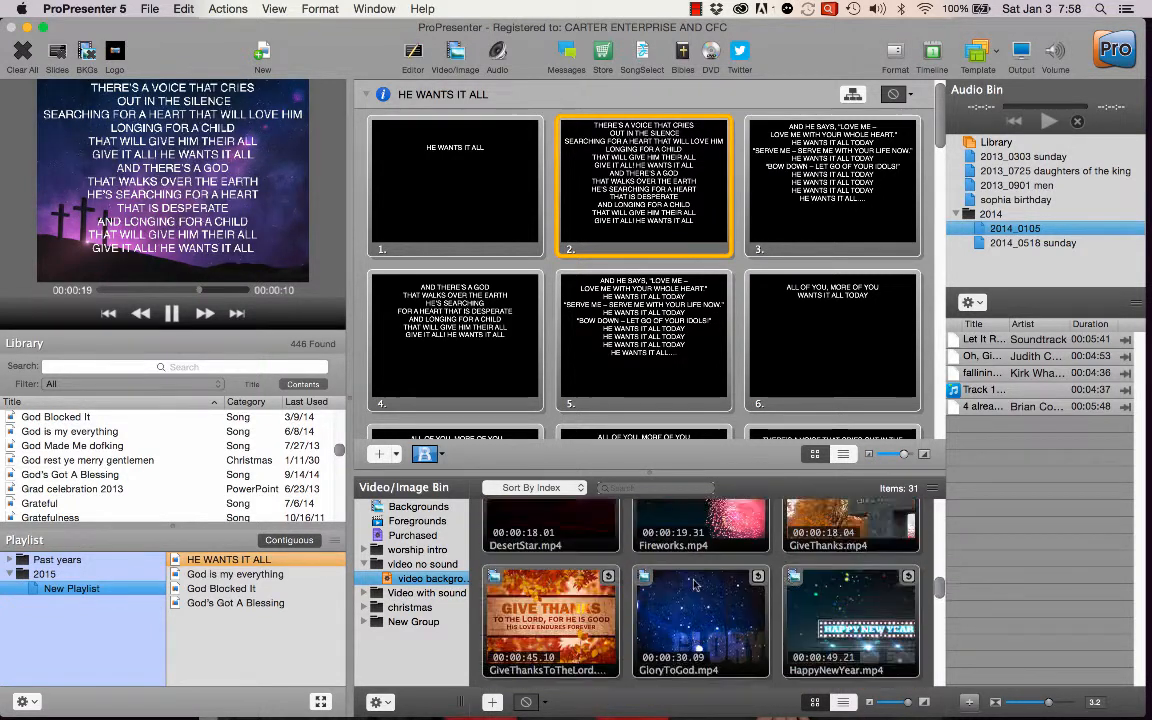
scroll(697, 585, "down", 5)
scroll(680, 586, "up", 4)
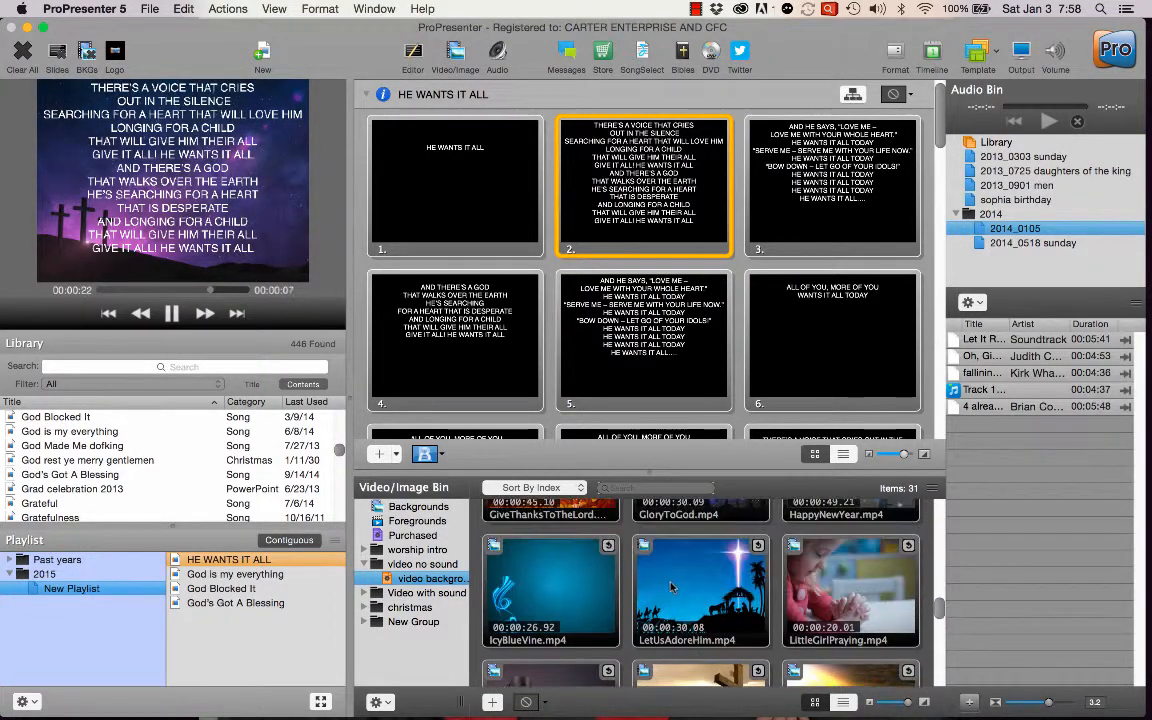
left_click(596, 588)
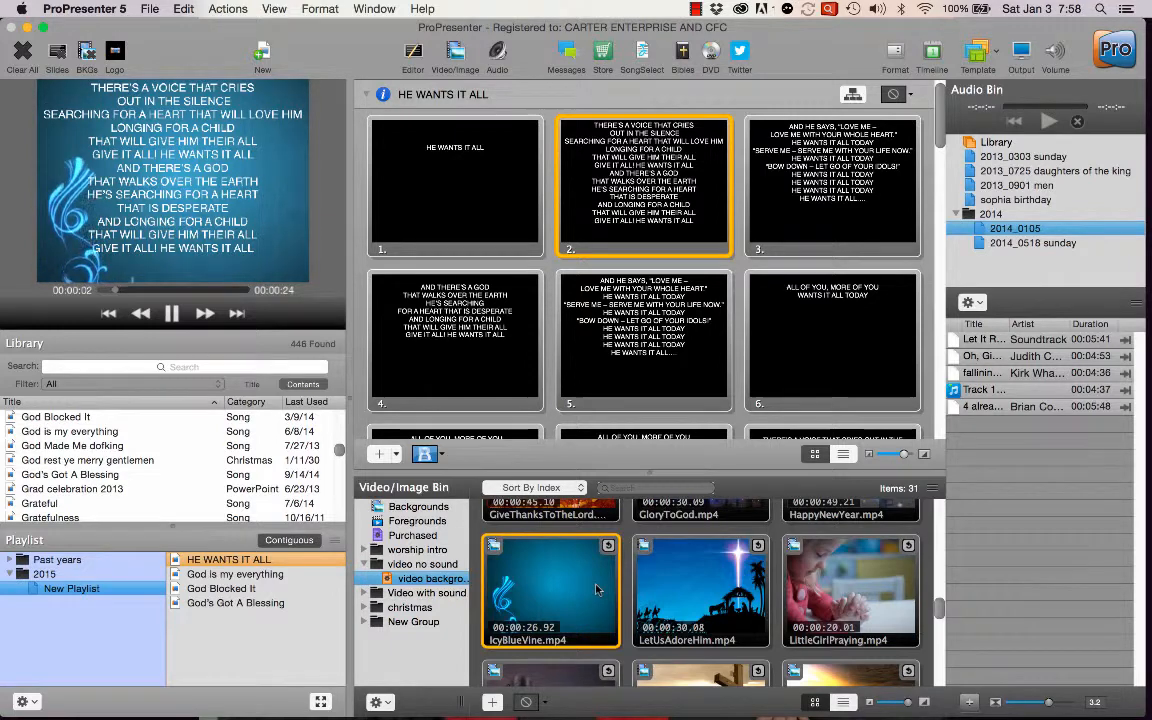
Browse further video backgrounds and play hd2.mp4 from the Backgrounds collection behind the live lyrics.
scroll(597, 588, "down", 3)
scroll(600, 588, "down", 5)
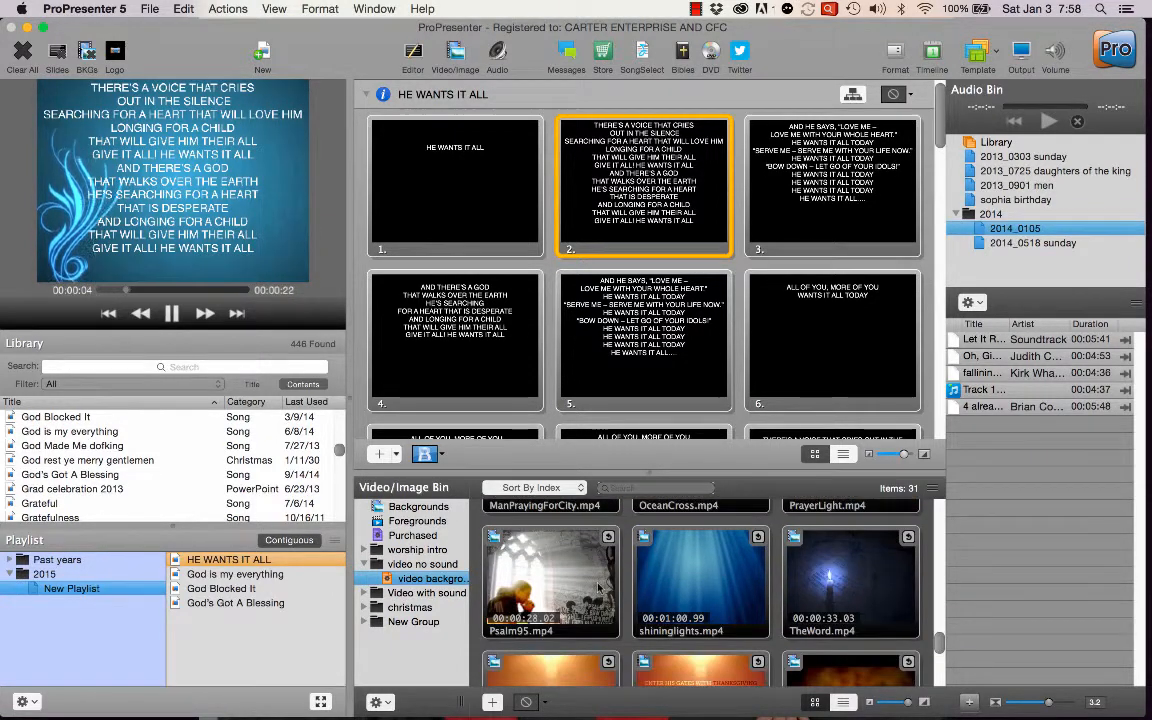
scroll(598, 589, "up", 3)
scroll(598, 587, "down", 5)
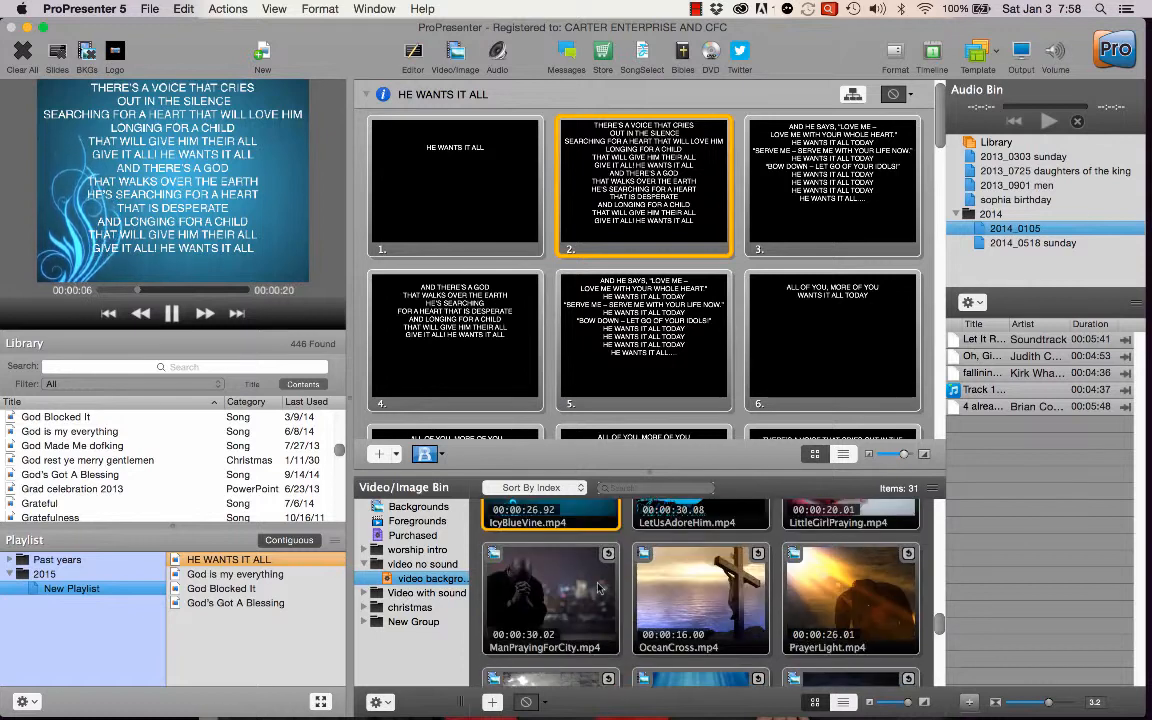
scroll(598, 588, "up", 2)
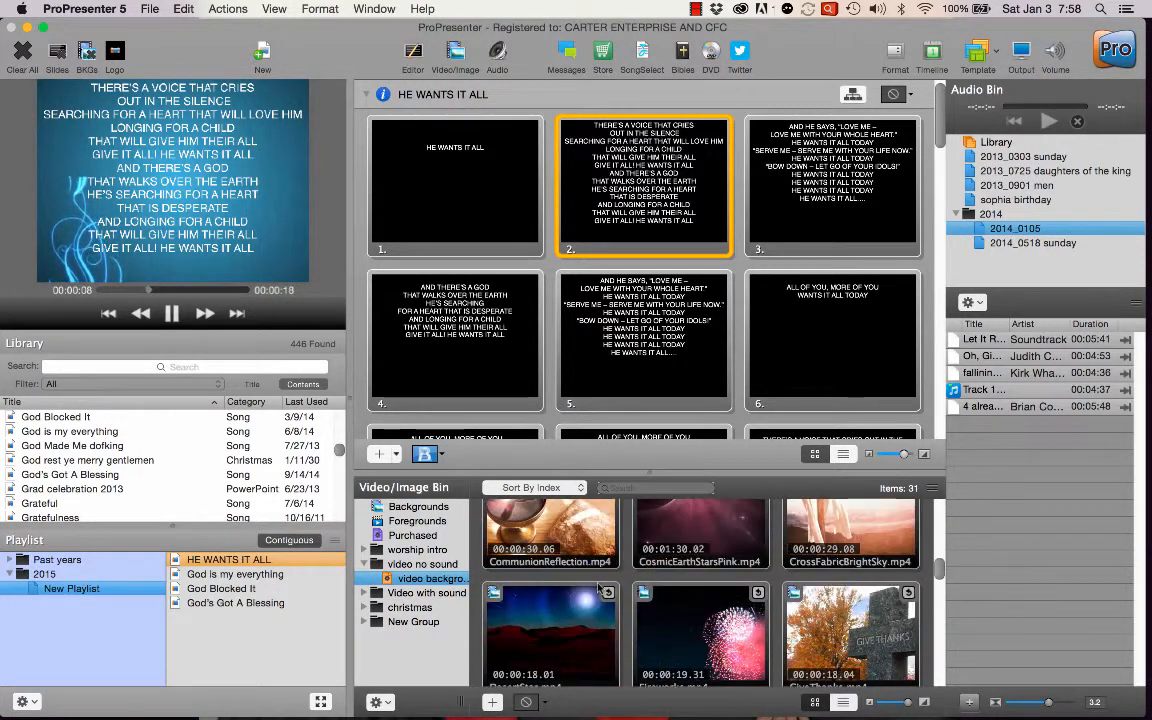
left_click(418, 506)
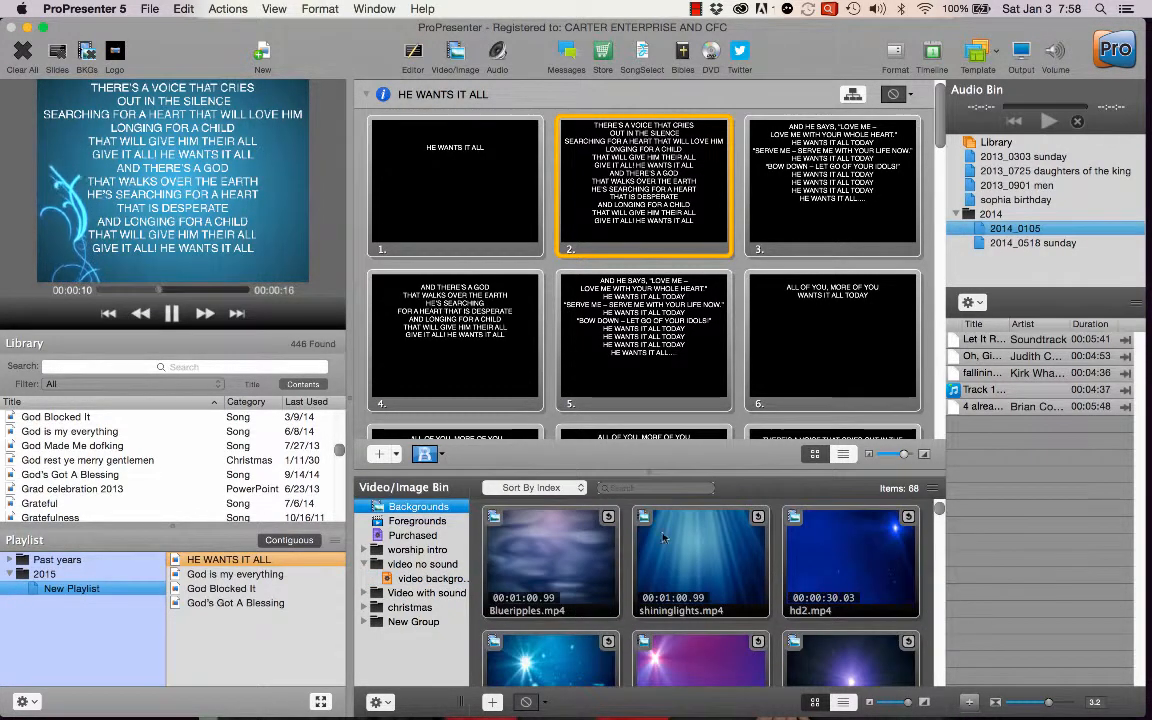
left_click(816, 571)
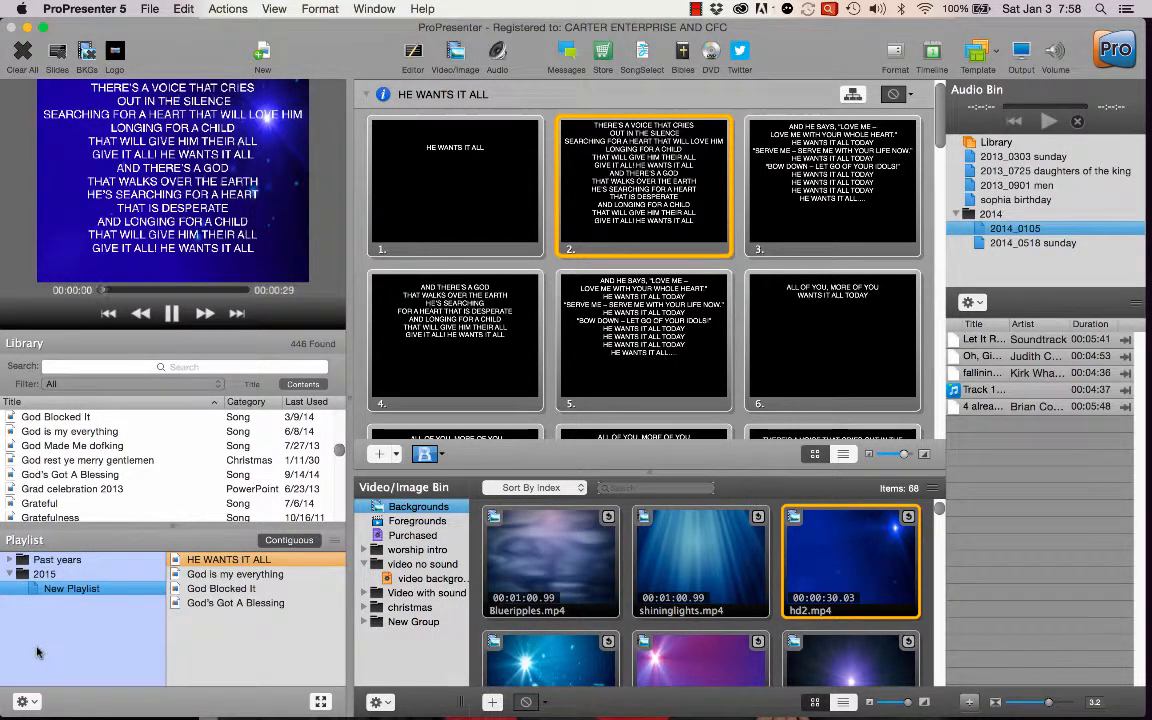
Turn off contiguous view for the playlist and show only the slides of God is my everything.
left_click(290, 544)
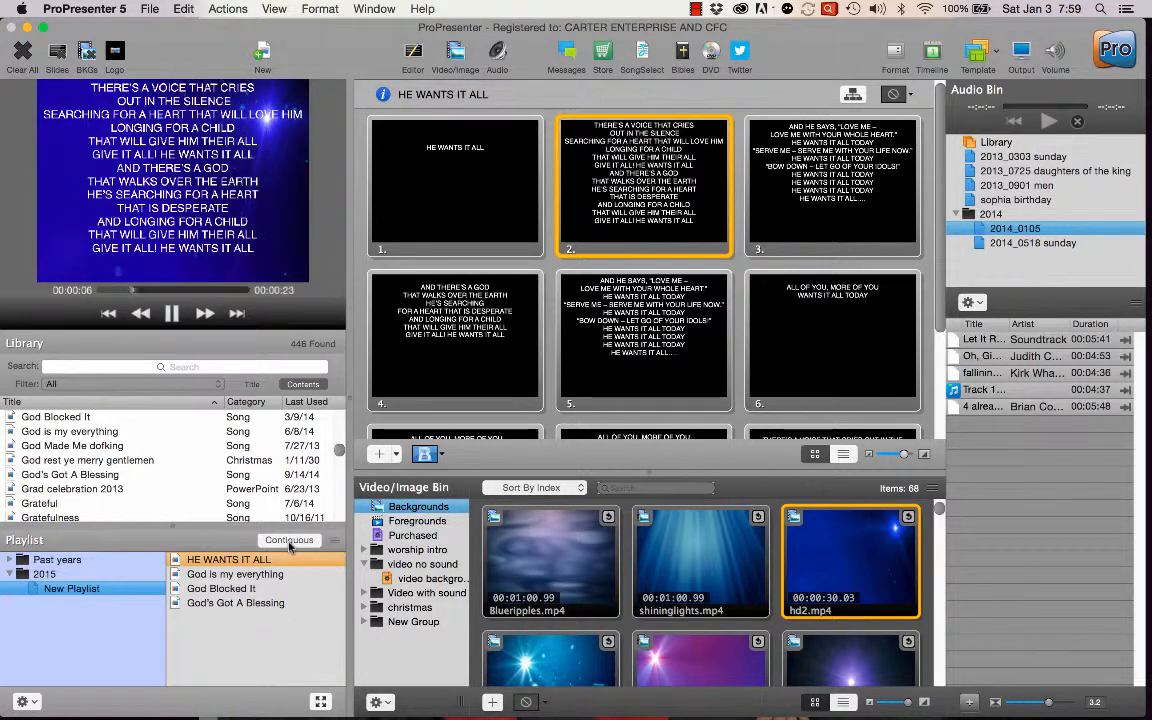
left_click(290, 543)
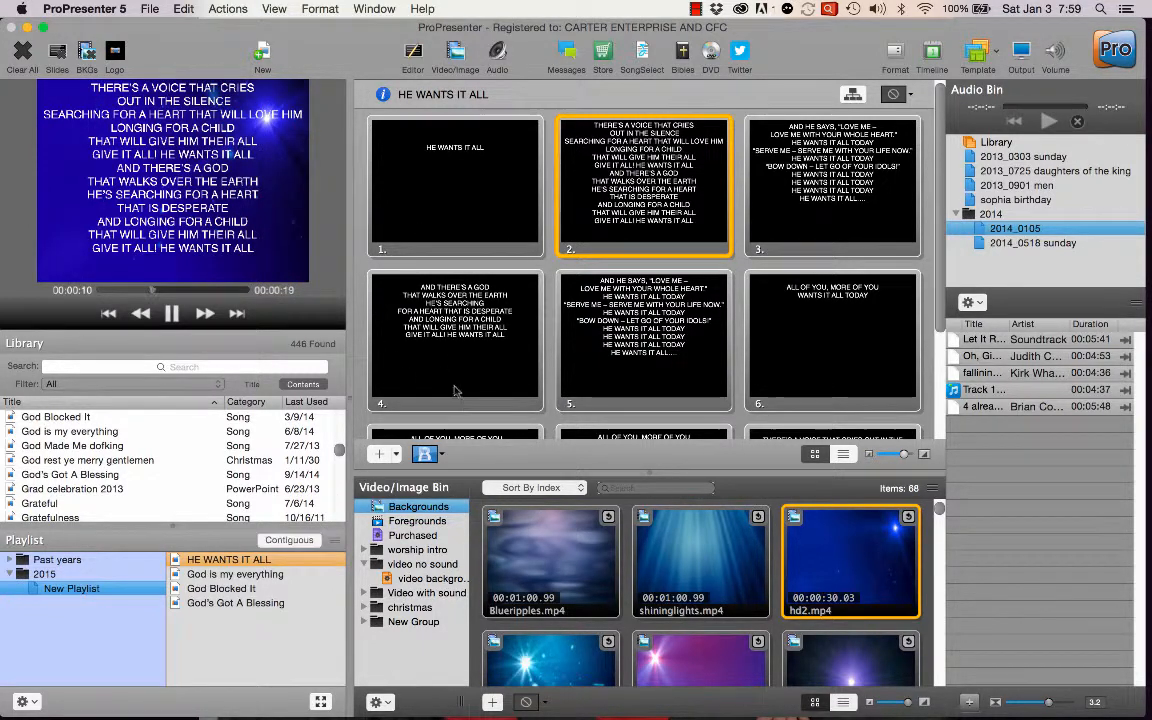
scroll(445, 350, "down", 3)
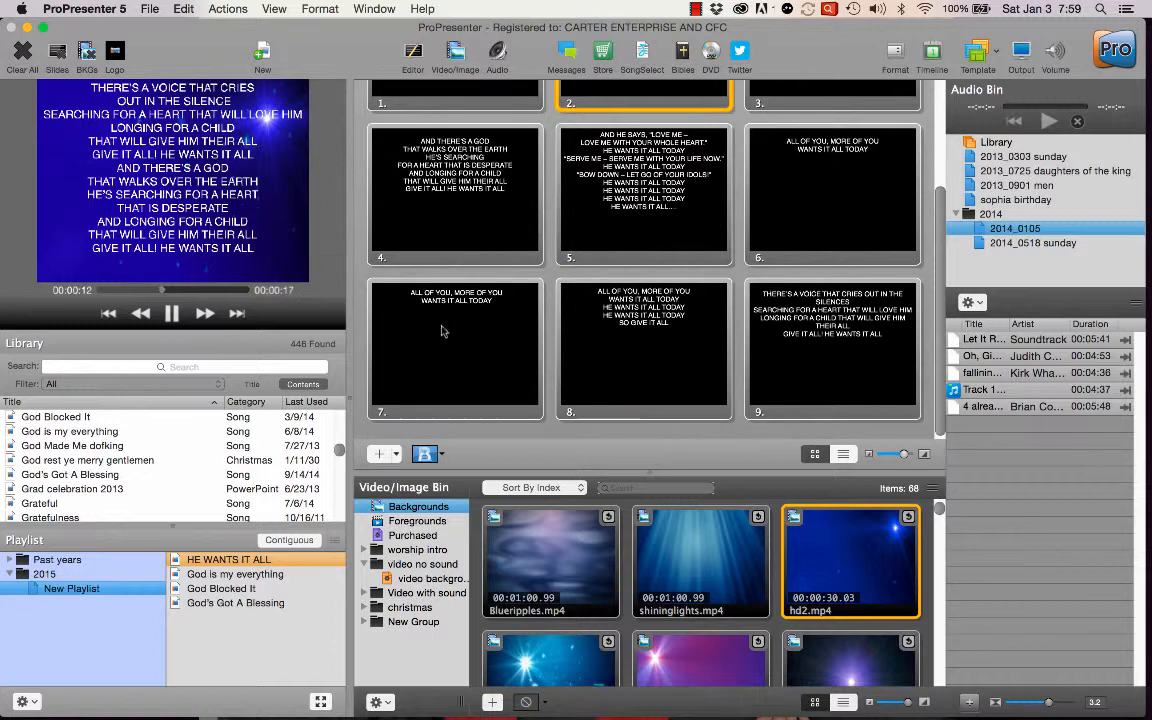
left_click(232, 574)
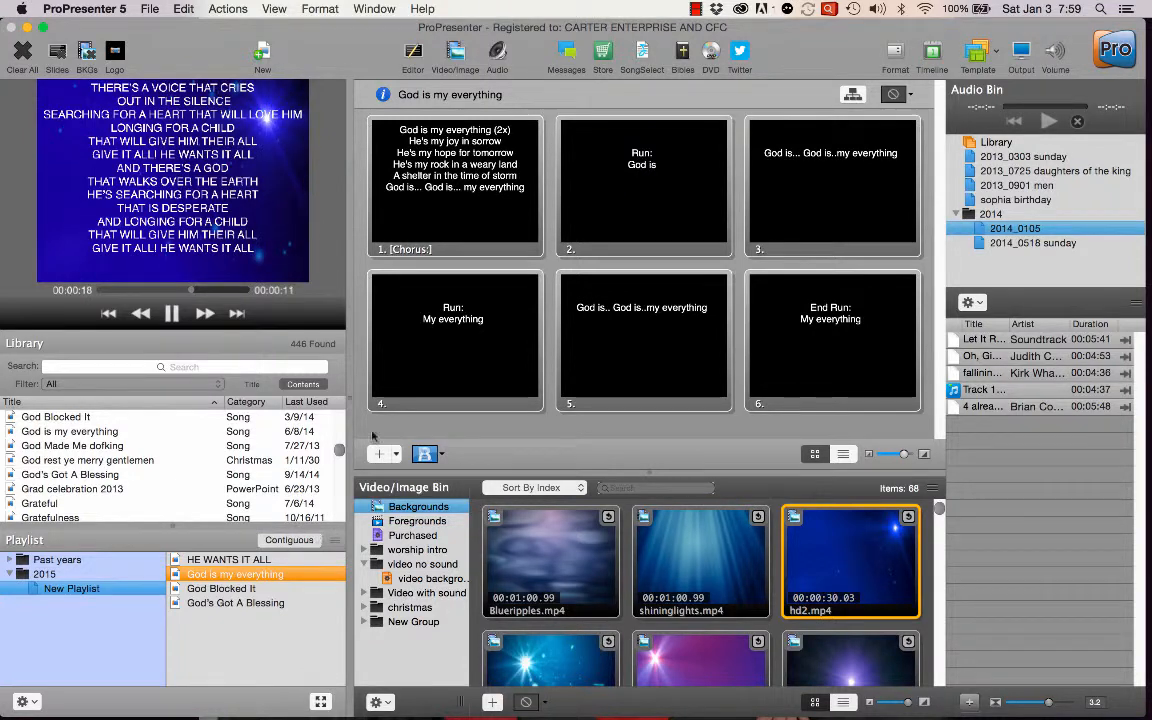
Turn contiguous view back on and look through the slides of all songs in the playlist as one continuous list.
left_click(289, 540)
scroll(515, 148, "down", 2)
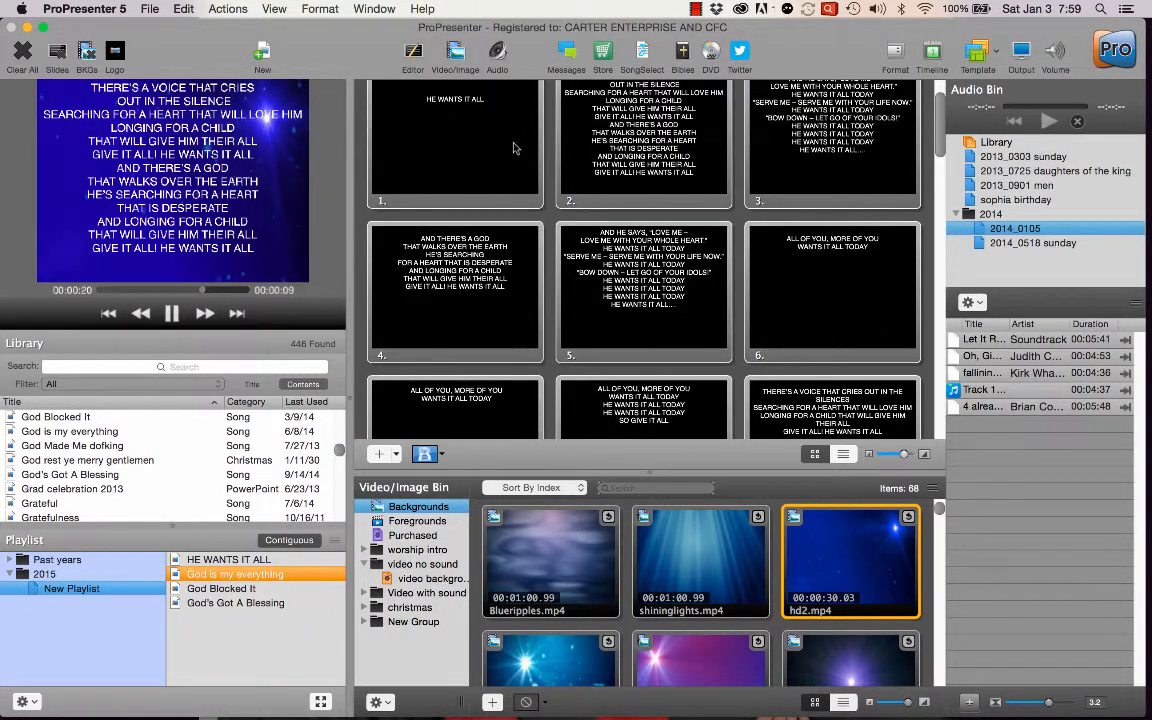
scroll(515, 148, "down", 6)
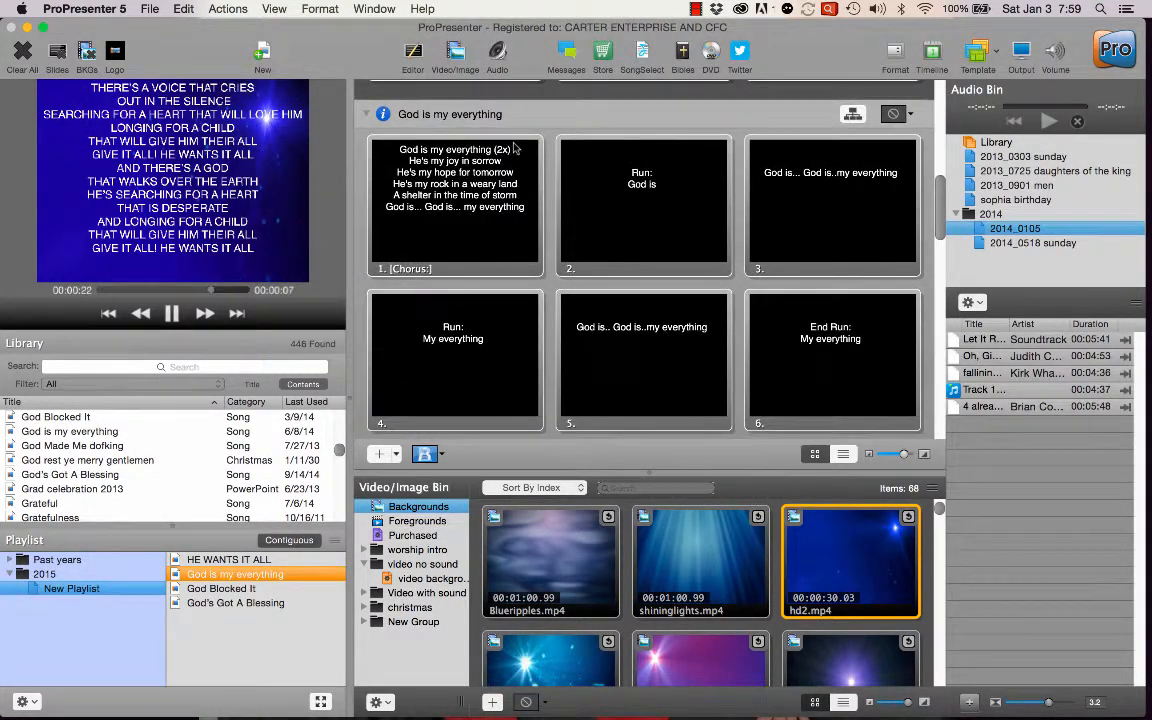
scroll(515, 148, "down", 3)
scroll(540, 288, "down", 3)
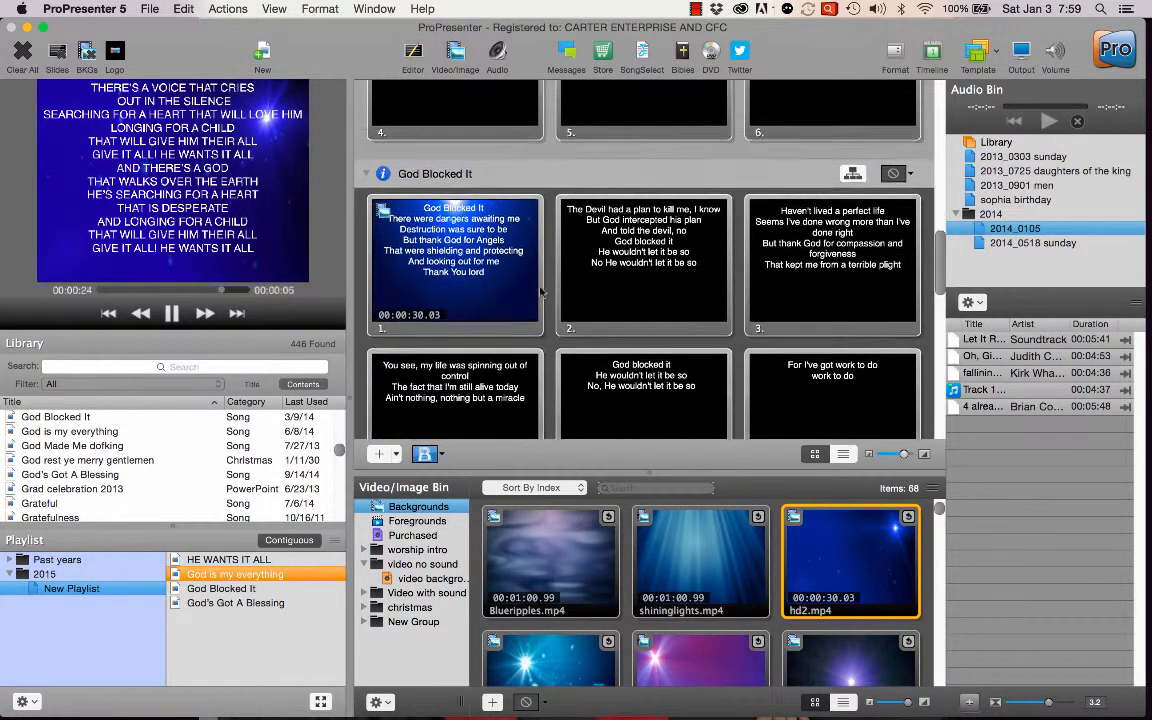
scroll(540, 288, "up", 3)
scroll(540, 288, "up", 3)
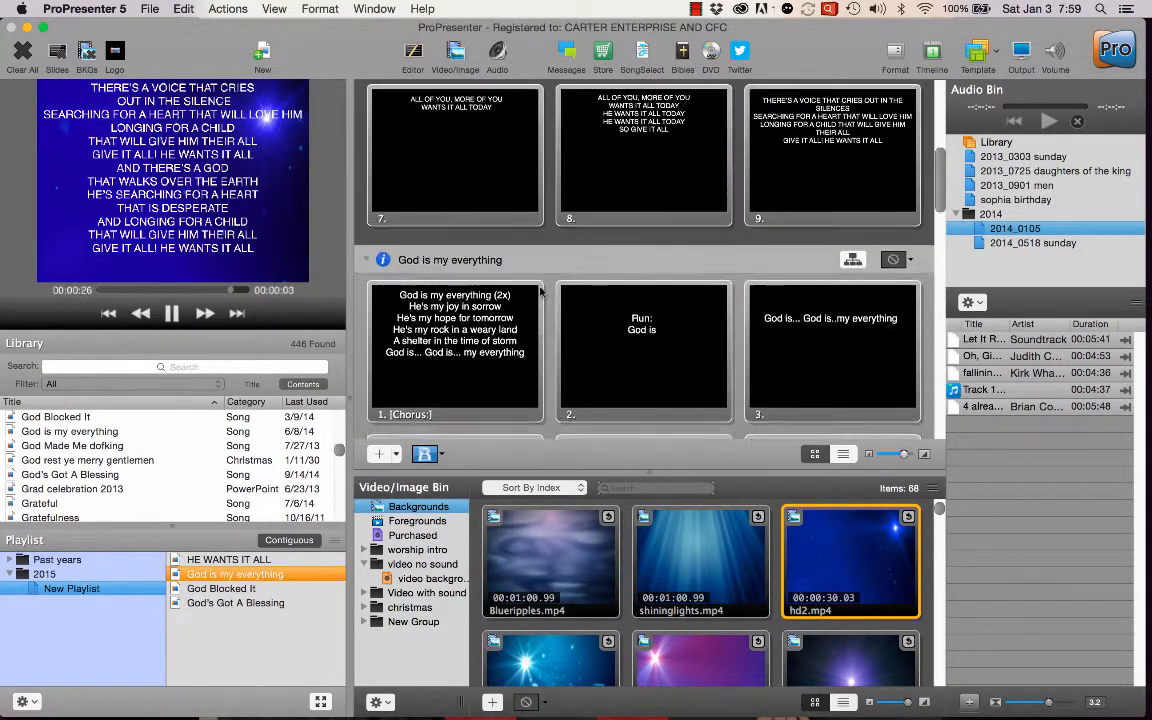
scroll(540, 288, "up", 5)
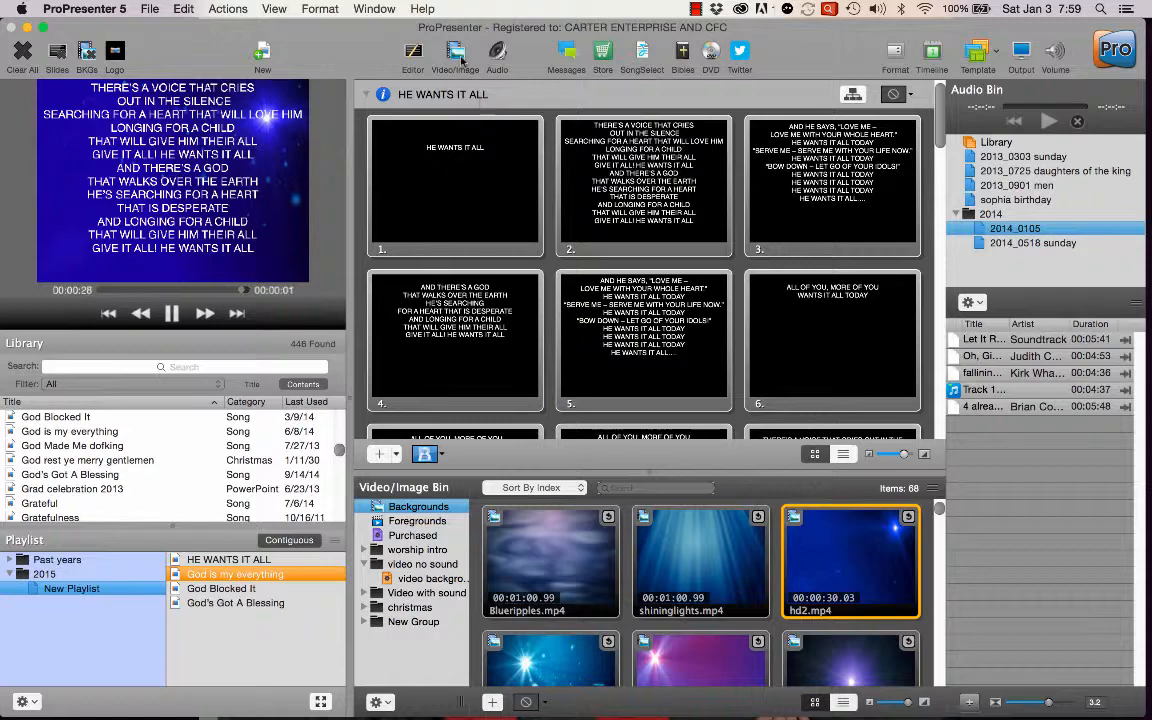
Hide the Video/Image Bin and the Audio Bin to enlarge the slide area.
left_click(458, 56)
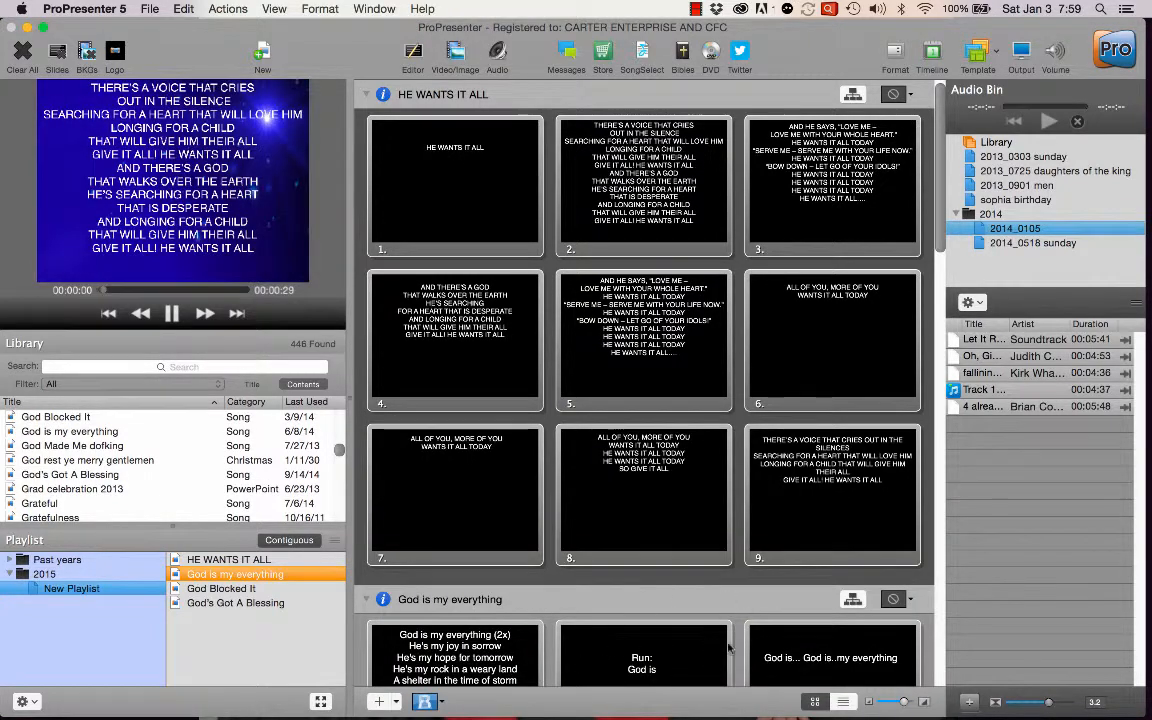
scroll(467, 252, "down", 5)
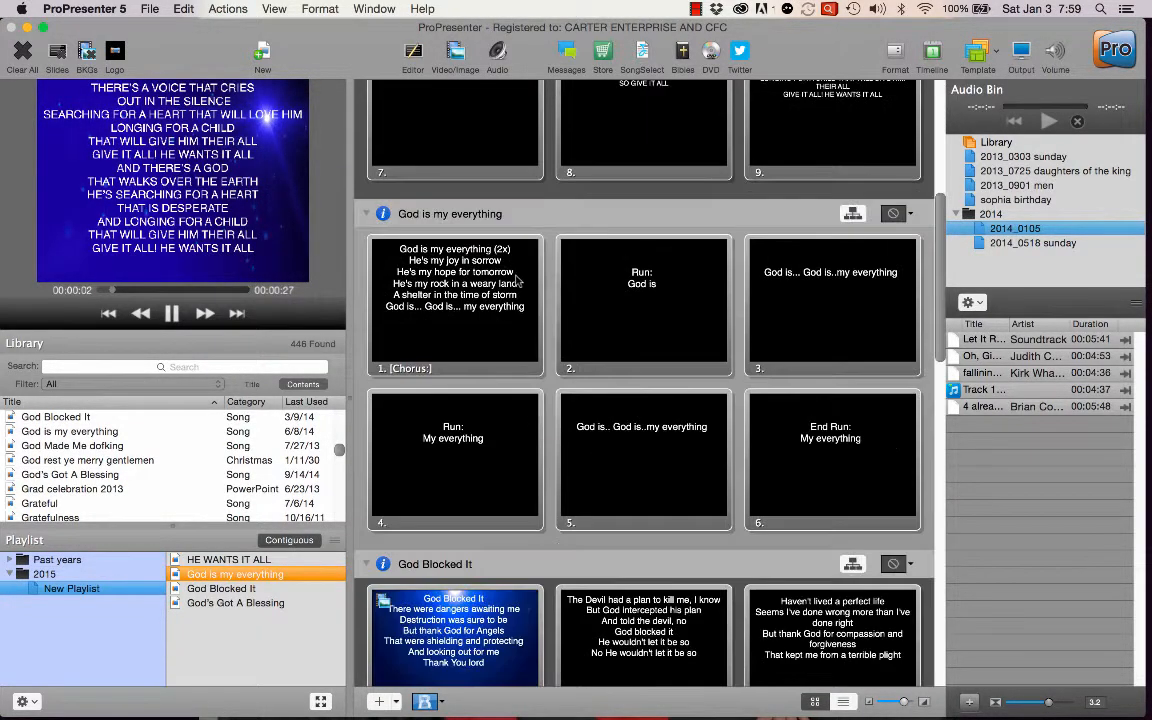
left_click(496, 55)
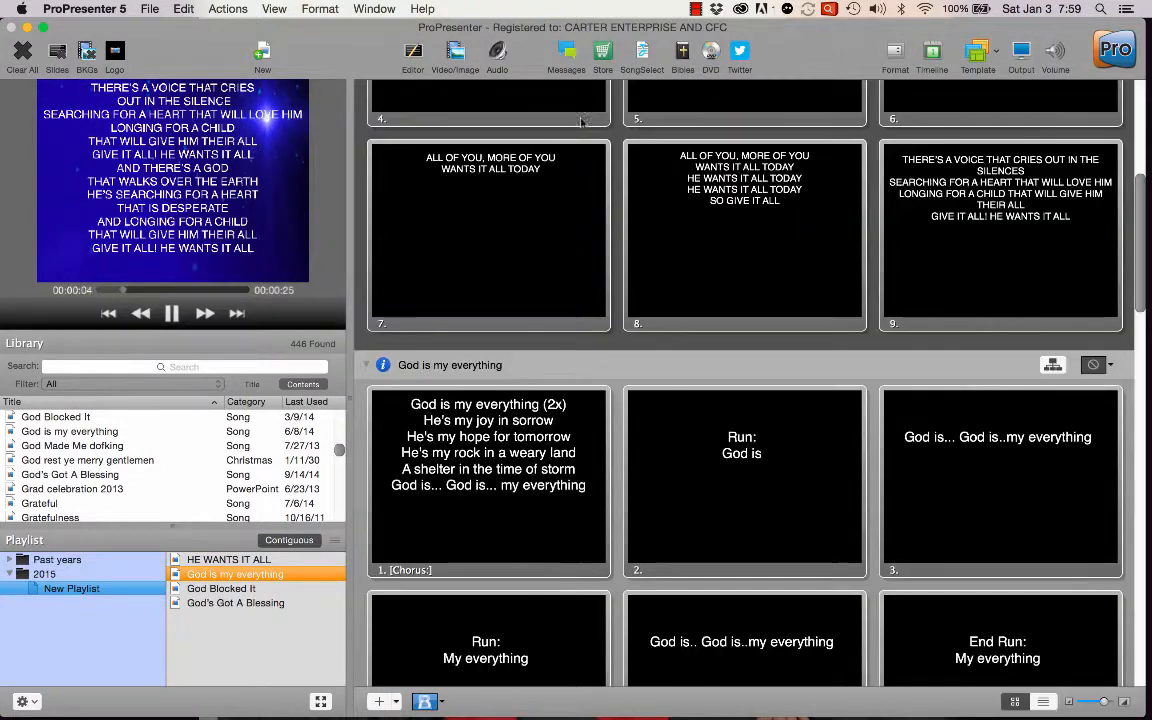
Open the slide Editor and return to the slide overview.
left_click(413, 55)
left_click(424, 62)
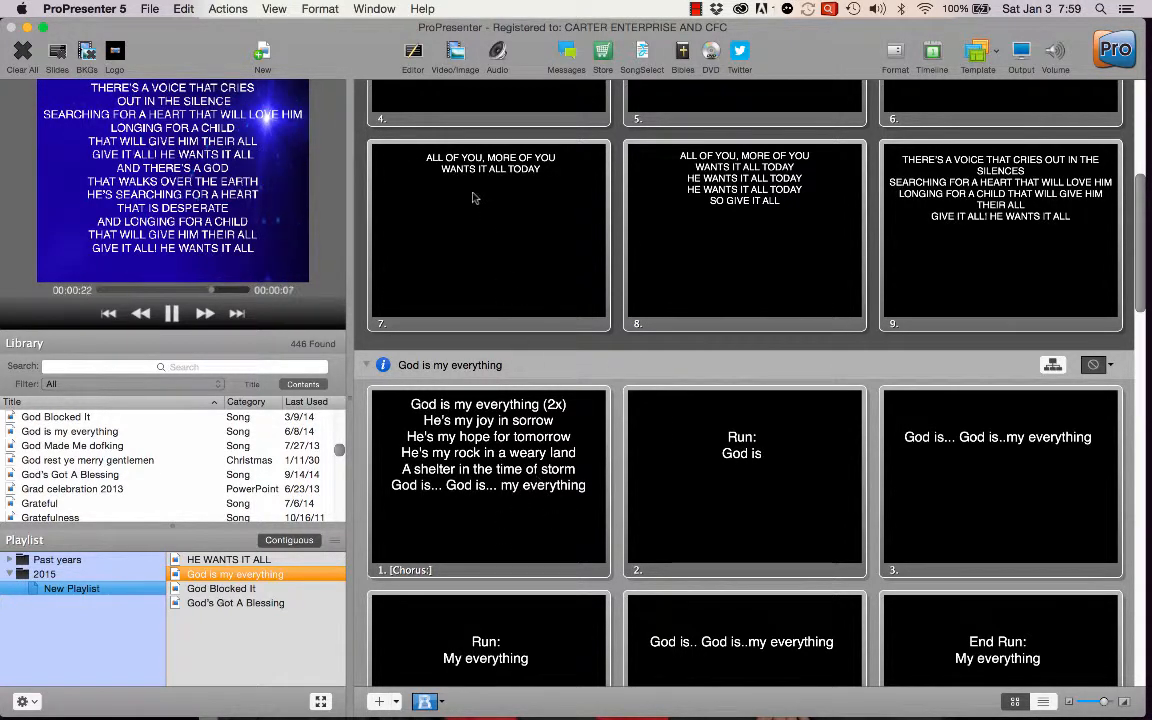
Show and enlarge the Video/Image Bin, and play grace commonwealth cup.mp4 from Backgrounds as the live background.
left_click(455, 52)
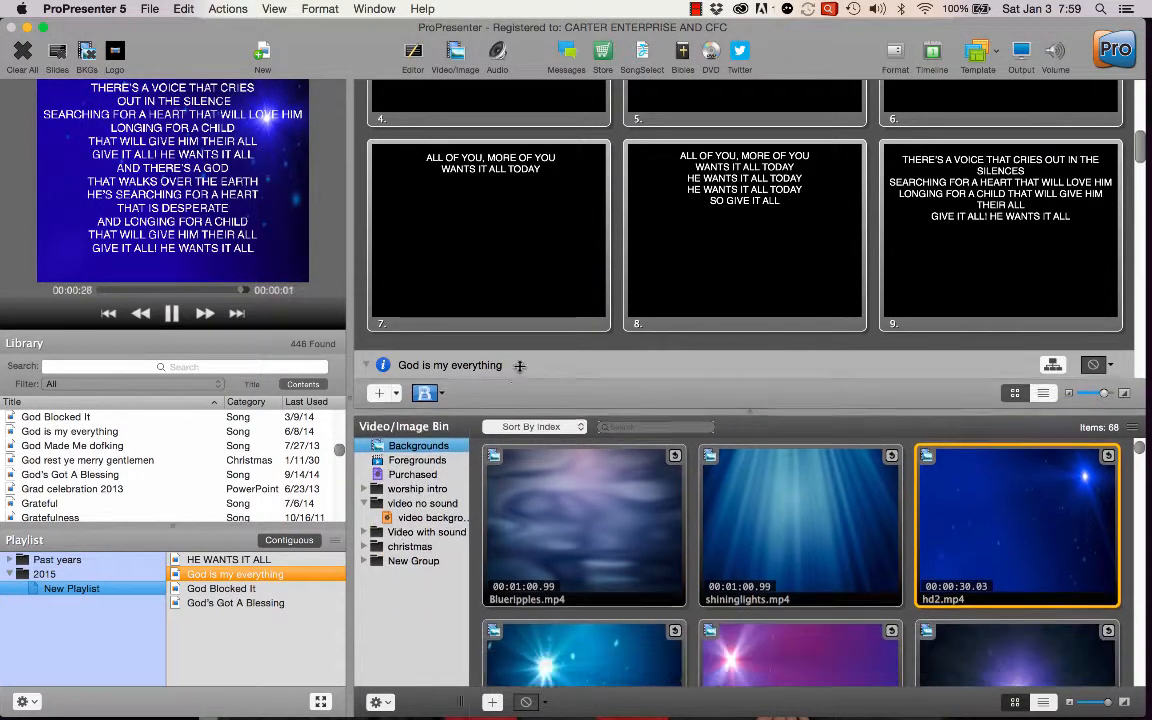
left_click_drag(524, 469, 527, 268)
scroll(698, 510, "down", 5)
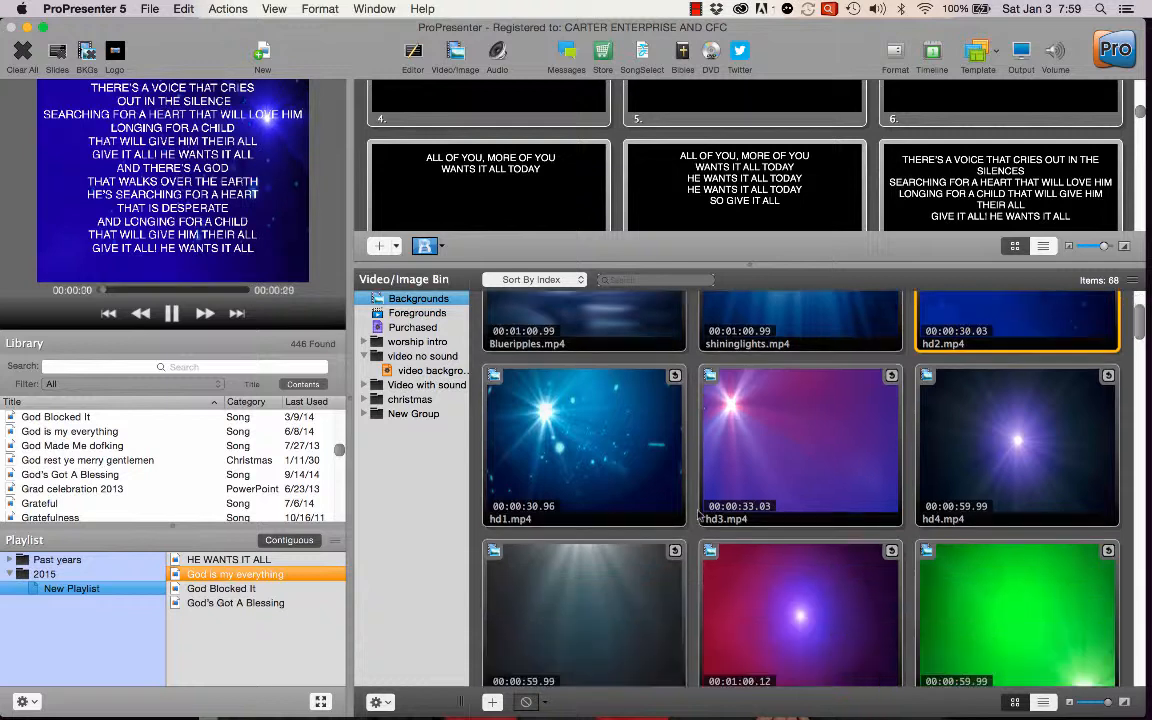
scroll(698, 515, "down", 10)
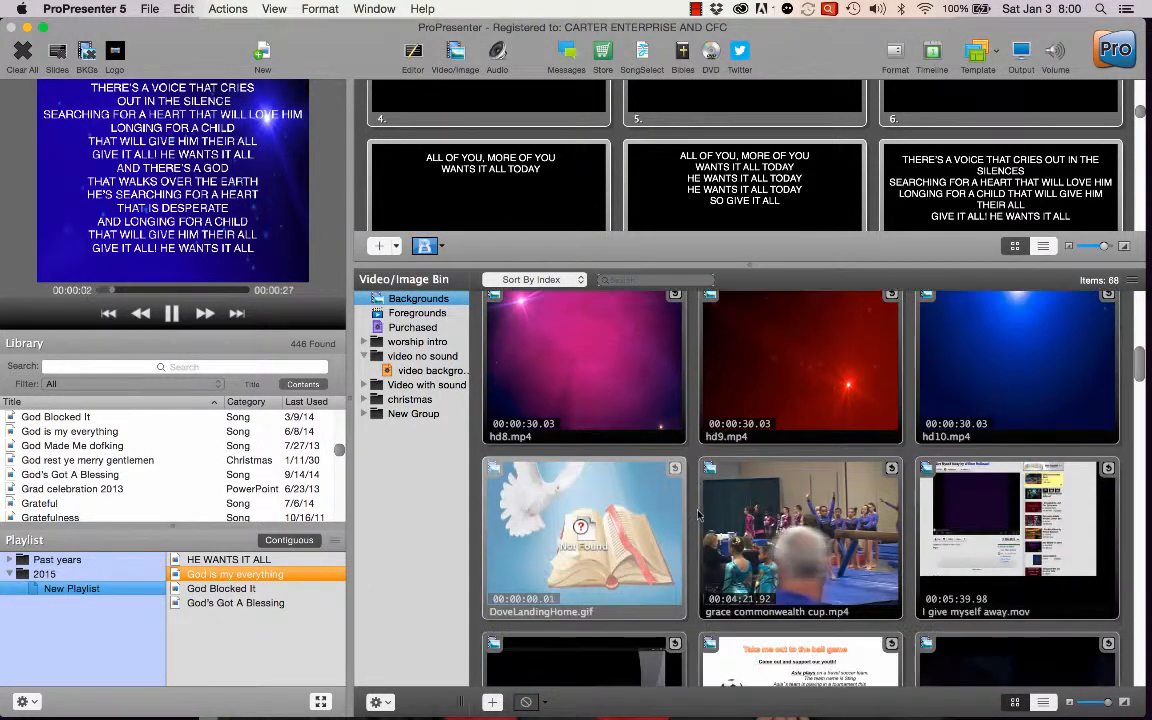
left_click(790, 470)
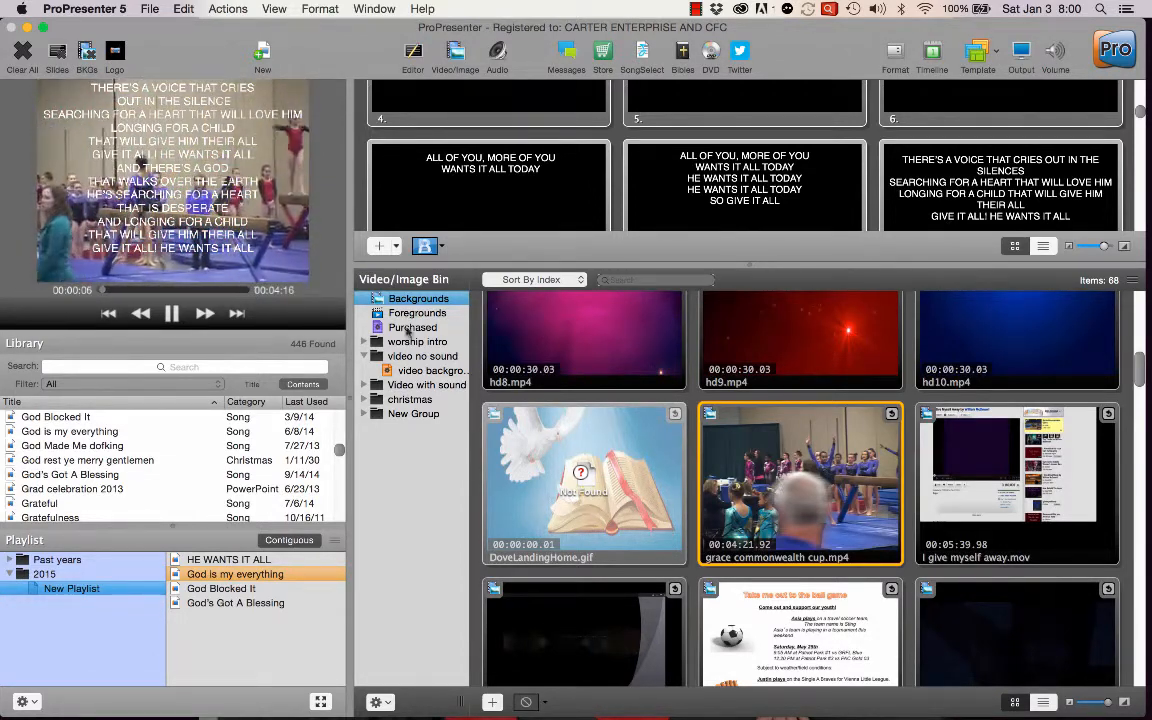
Clear the lyrics from the live output and pause the grace commonwealth cup.mp4 video.
left_click(57, 52)
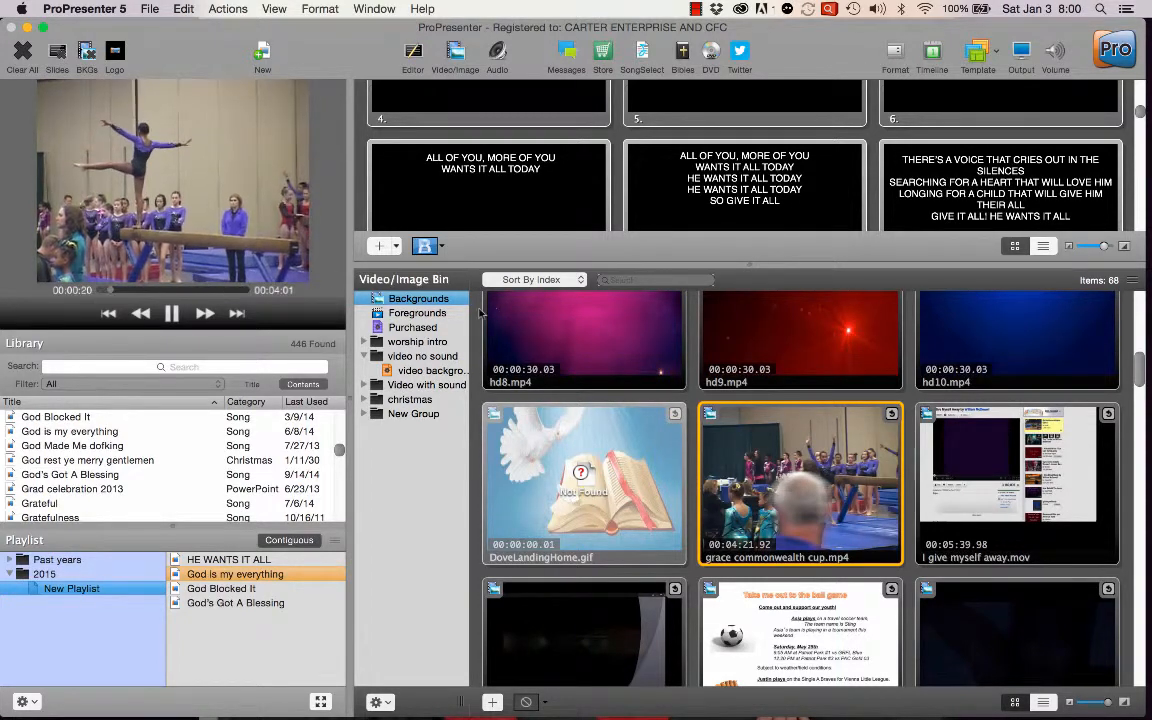
left_click(174, 315)
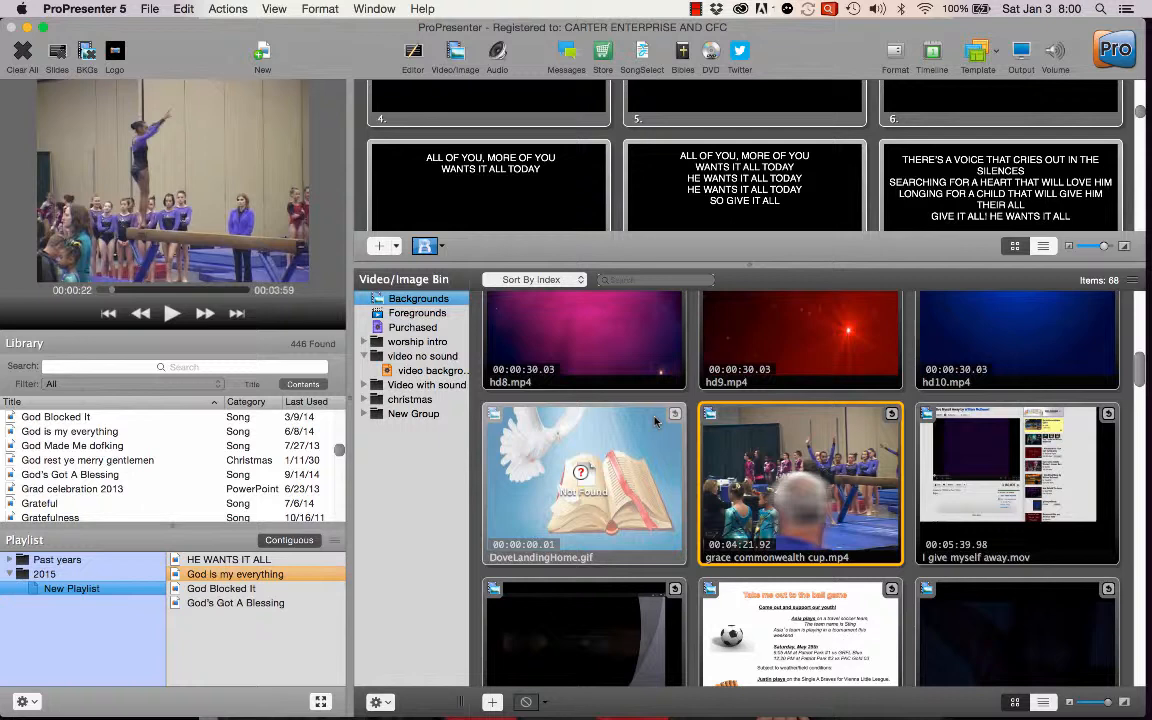
left_click(58, 52)
Display slide 7 of HE WANTS IT ALL and switch the background through DoveLandingHome.gif, hd8.mp4, DoveLandingHome.gif again and I give myself away.mov.
left_click(455, 166)
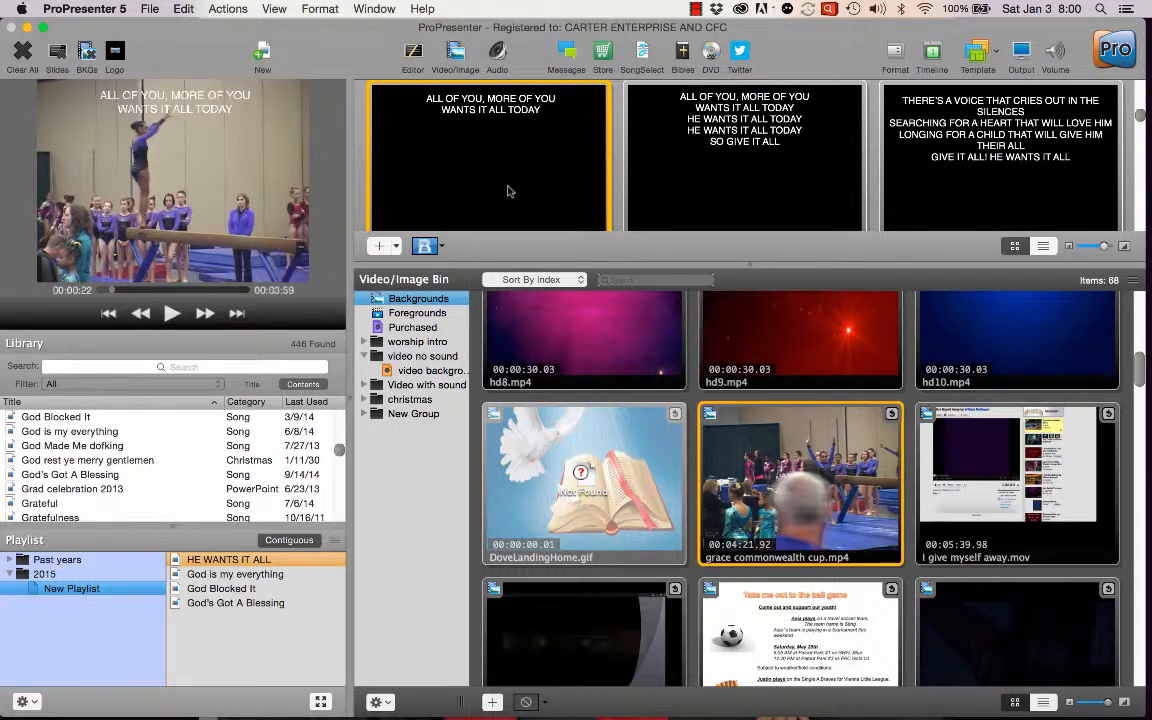
left_click(661, 446)
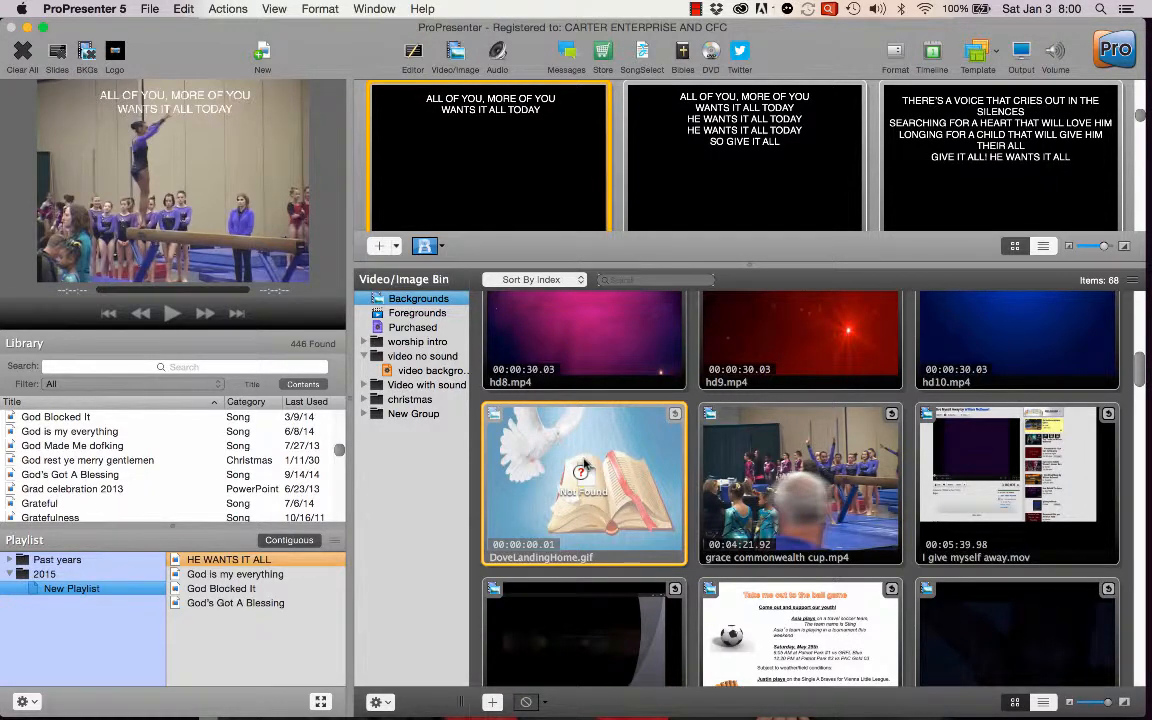
left_click(579, 317)
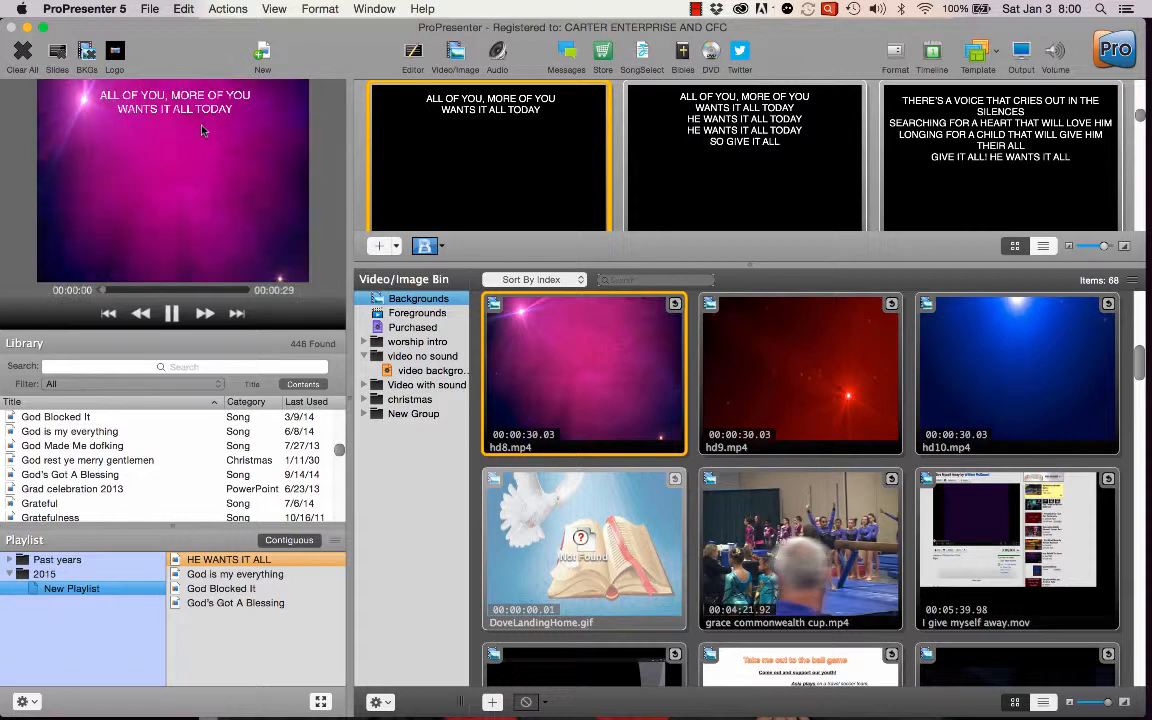
left_click(567, 523)
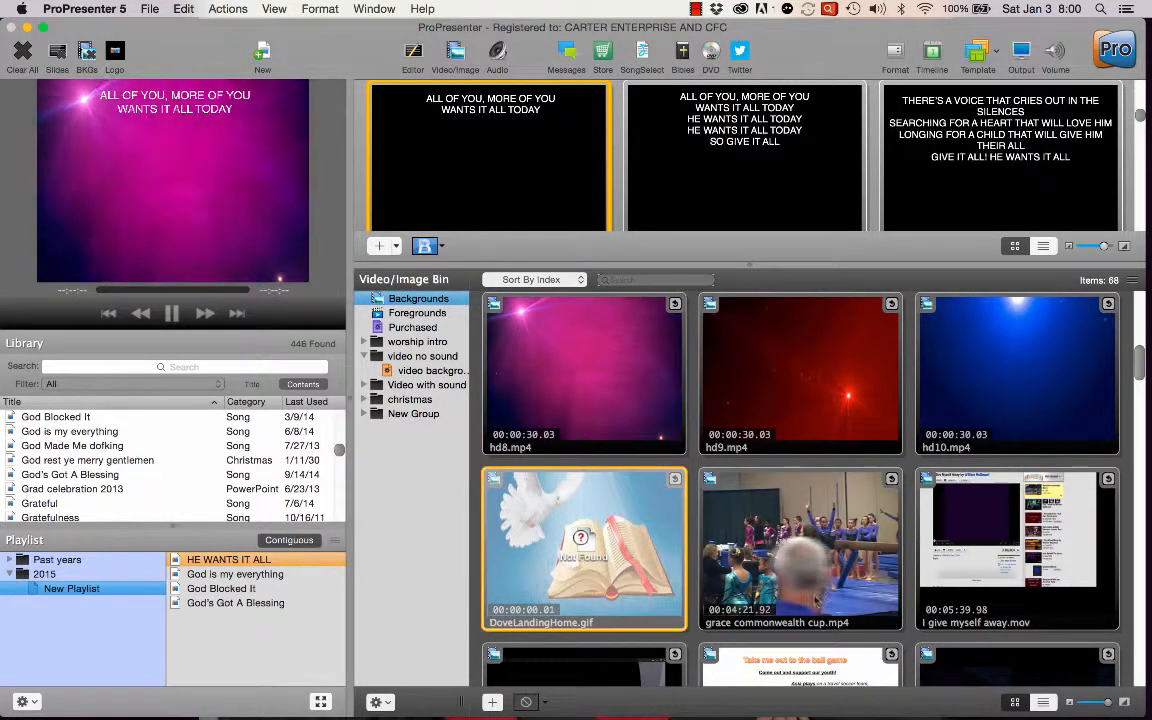
left_click(978, 546)
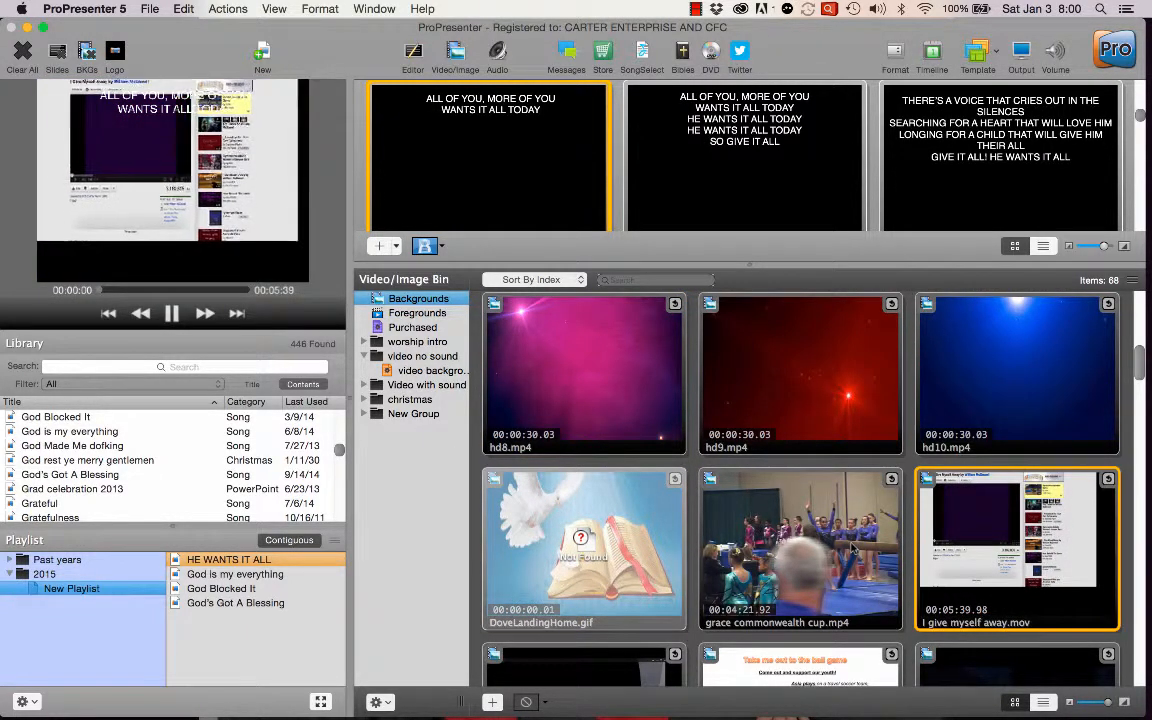